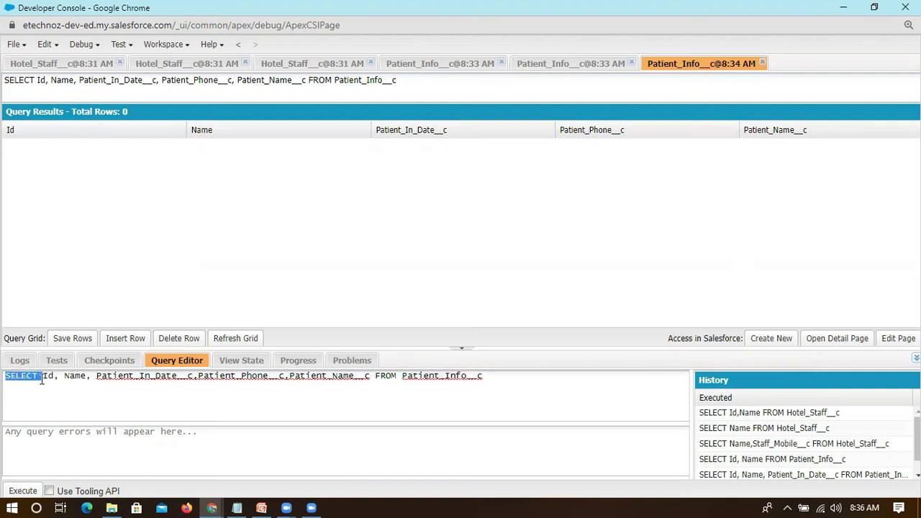
Step: Examine the object name, FROM keyword and selected field list in the Patient_Info__c query, along with the query results header
{"action": "triple_click", "coordinate": [449, 375]}
{"action": "double_click", "coordinate": [382, 374]}
{"action": "double_click", "coordinate": [429, 375]}
{"action": "left_click_drag", "start_coordinate": [44, 375], "coordinate": [373, 379]}
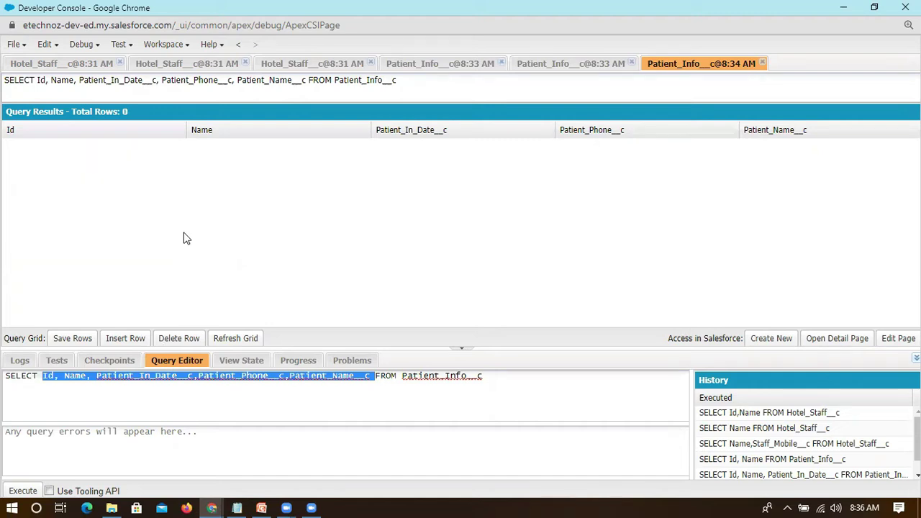
{"action": "left_click", "coordinate": [127, 114]}
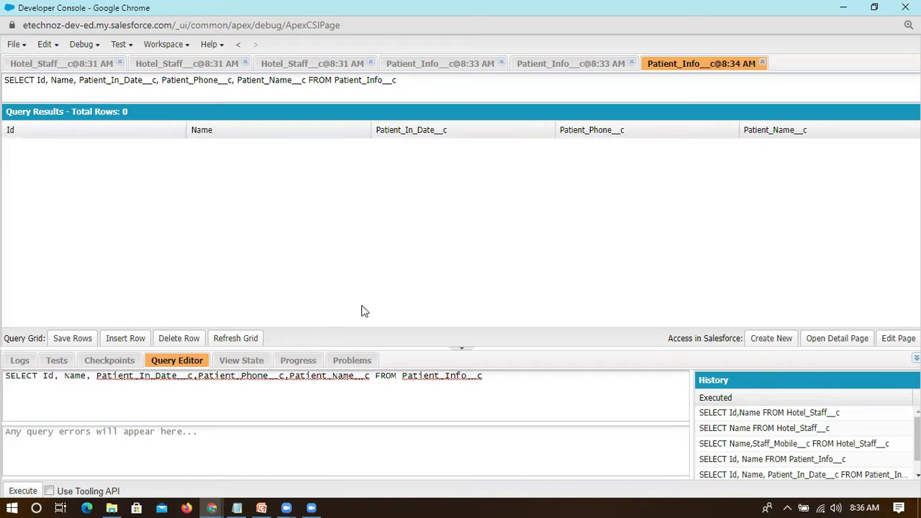
Step: Switch to the main Chrome window and bring up the top of the Patient Info custom object's definition page
{"action": "left_click", "coordinate": [211, 508]}
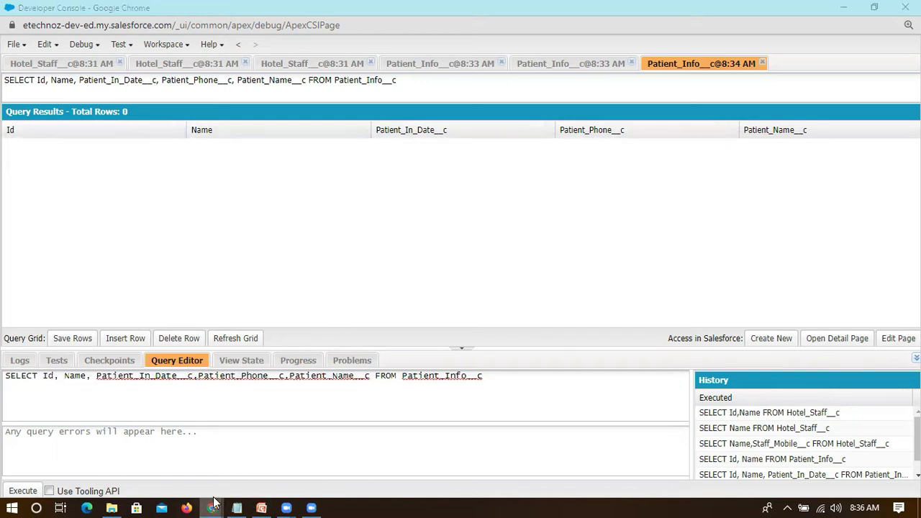
{"action": "left_click", "coordinate": [144, 439]}
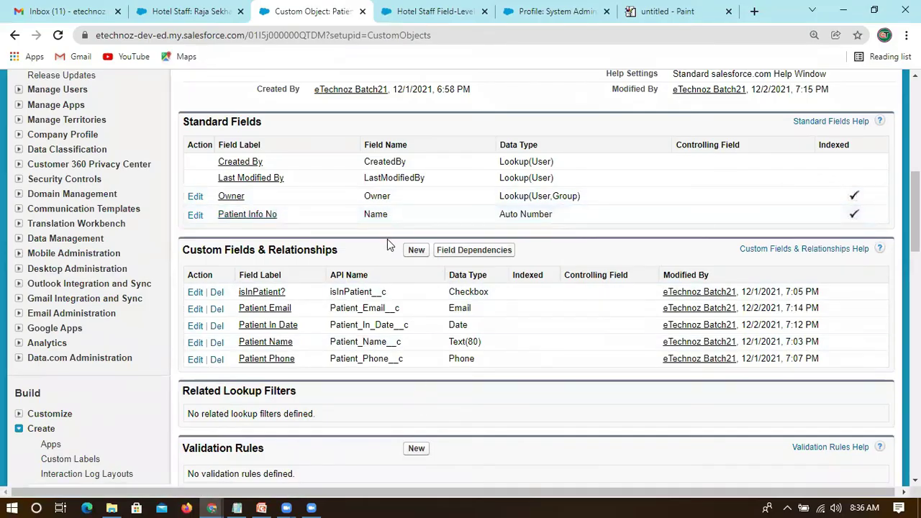
{"action": "scroll", "coordinate": [386, 241], "scroll_direction": "up", "scroll_amount": 4}
{"action": "scroll", "coordinate": [386, 238], "scroll_direction": "up", "scroll_amount": 3}
{"action": "left_click", "coordinate": [421, 11]}
{"action": "left_click", "coordinate": [327, 13]}
{"action": "scroll", "coordinate": [290, 325], "scroll_direction": "down", "scroll_amount": 2}
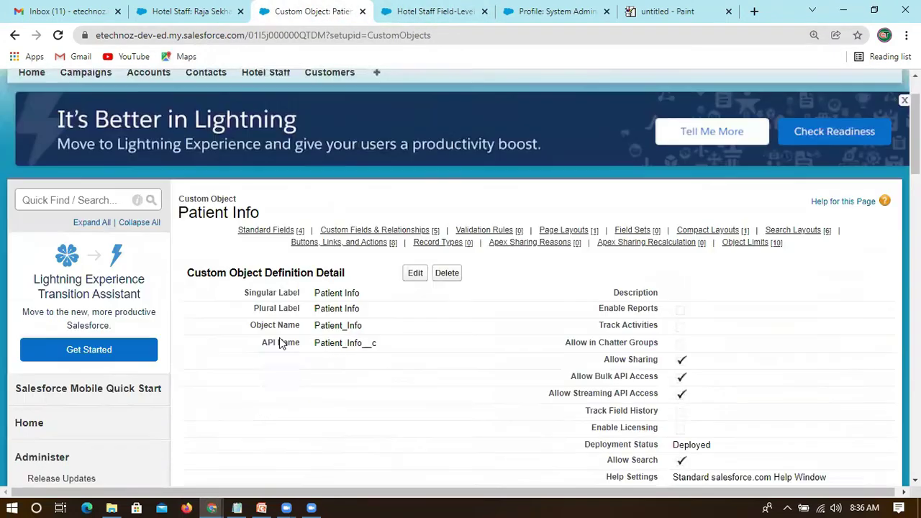
Step: Highlight the Patient Info title to identify the custom object being queried
{"action": "mouse_move", "coordinate": [268, 146]}
{"action": "left_mouse_down"}
{"action": "mouse_move", "coordinate": [197, 144]}
{"action": "mouse_move", "coordinate": [178, 131]}
{"action": "mouse_move", "coordinate": [273, 150]}
{"action": "left_mouse_up"}
{"action": "left_click", "coordinate": [270, 146]}
{"action": "left_click", "coordinate": [245, 141]}
{"action": "left_click_drag", "start_coordinate": [180, 146], "coordinate": [263, 146]}
{"action": "left_click", "coordinate": [200, 148]}
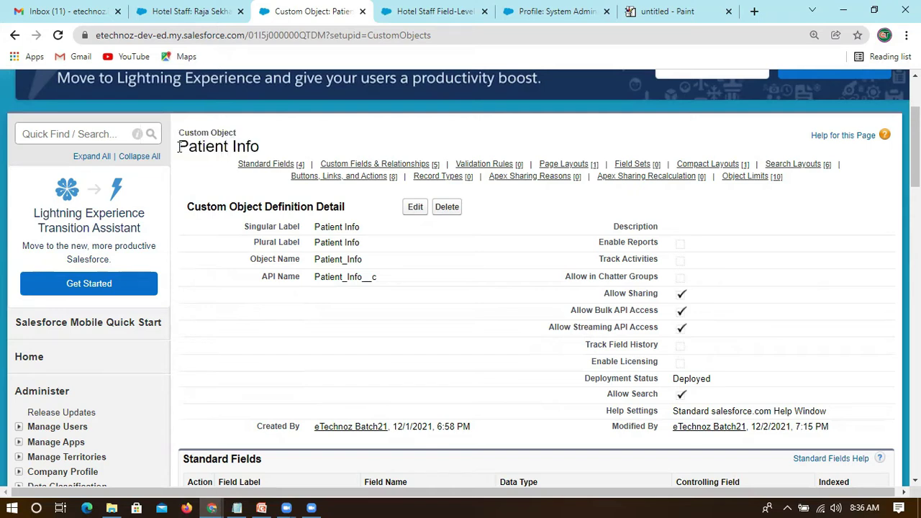
{"action": "left_click_drag", "start_coordinate": [179, 146], "coordinate": [274, 151]}
{"action": "left_click", "coordinate": [278, 149]}
{"action": "left_click_drag", "start_coordinate": [179, 146], "coordinate": [267, 149]}
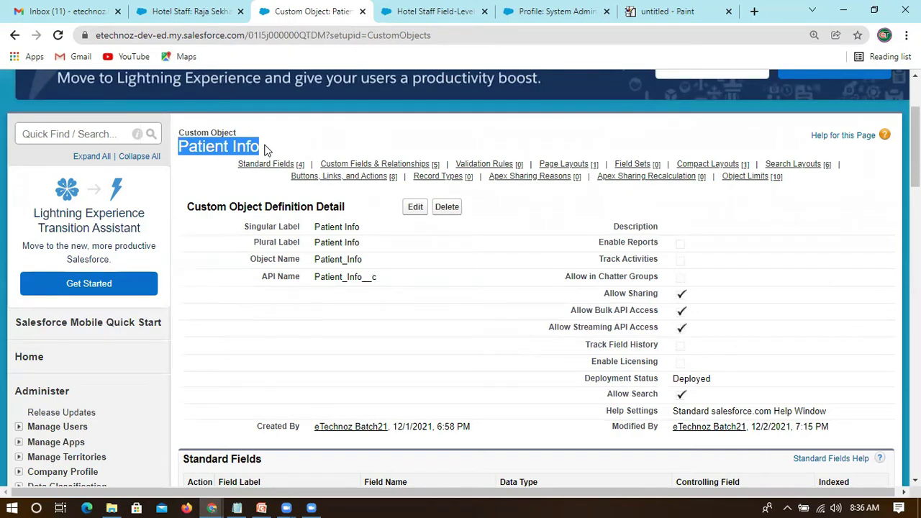
{"action": "left_click", "coordinate": [191, 148]}
{"action": "left_click_drag", "start_coordinate": [180, 146], "coordinate": [285, 149]}
{"action": "left_click", "coordinate": [304, 228]}
Step: Inspect the API name and data type of the Patient Phone custom field
{"action": "scroll", "coordinate": [339, 427], "scroll_direction": "down", "scroll_amount": 2}
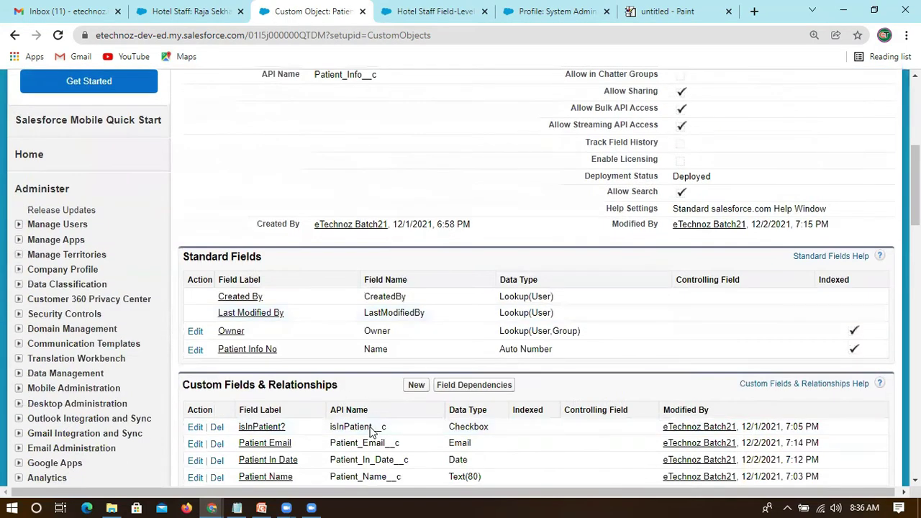
{"action": "scroll", "coordinate": [385, 408], "scroll_direction": "down", "scroll_amount": 2}
{"action": "left_click_drag", "start_coordinate": [407, 429], "coordinate": [358, 425]}
{"action": "left_click_drag", "start_coordinate": [477, 429], "coordinate": [426, 431]}
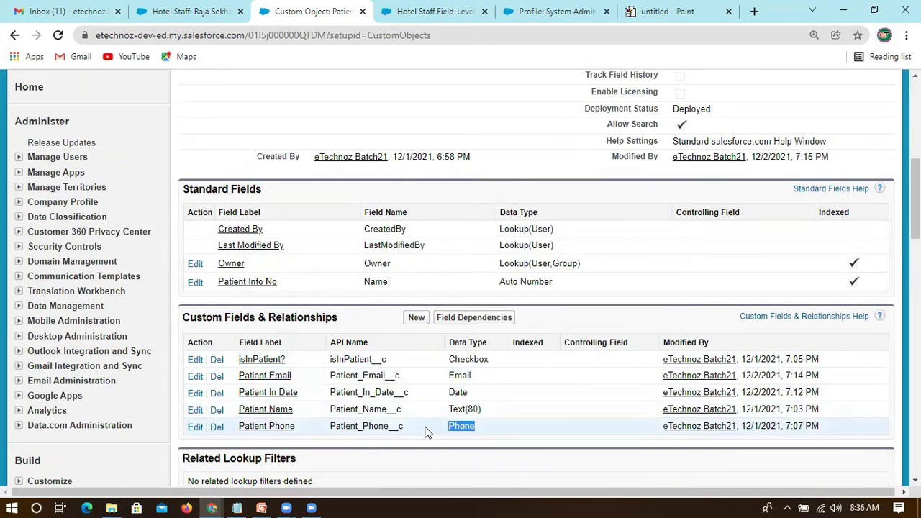
{"action": "double_click", "coordinate": [366, 427]}
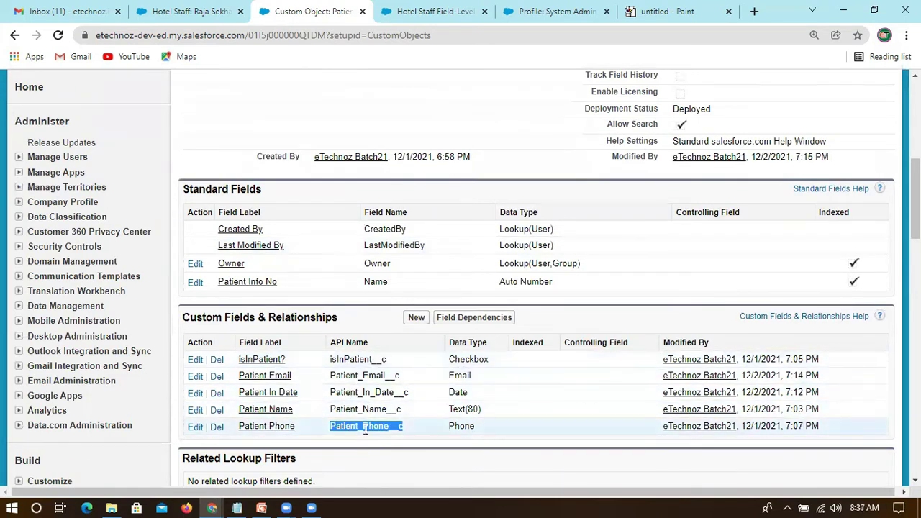
{"action": "left_click_drag", "start_coordinate": [453, 426], "coordinate": [491, 429]}
{"action": "left_click", "coordinate": [336, 425]}
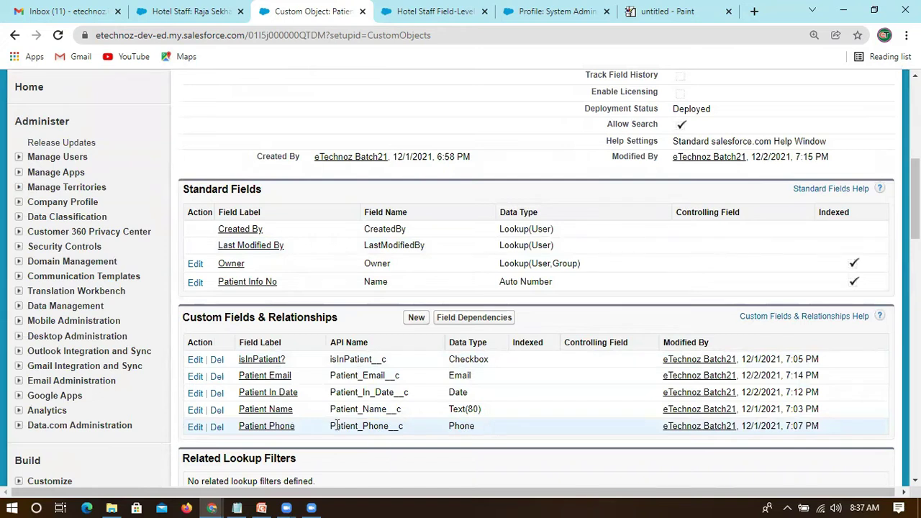
{"action": "double_click", "coordinate": [358, 425]}
{"action": "double_click", "coordinate": [469, 426]}
Step: Inspect the API name and data type of the Patient Name custom field
{"action": "left_click", "coordinate": [360, 413]}
{"action": "double_click", "coordinate": [353, 409]}
{"action": "left_click", "coordinate": [380, 408]}
{"action": "double_click", "coordinate": [379, 409]}
{"action": "double_click", "coordinate": [460, 408]}
{"action": "left_click", "coordinate": [480, 408]}
{"action": "left_click_drag", "start_coordinate": [446, 409], "coordinate": [469, 408]}
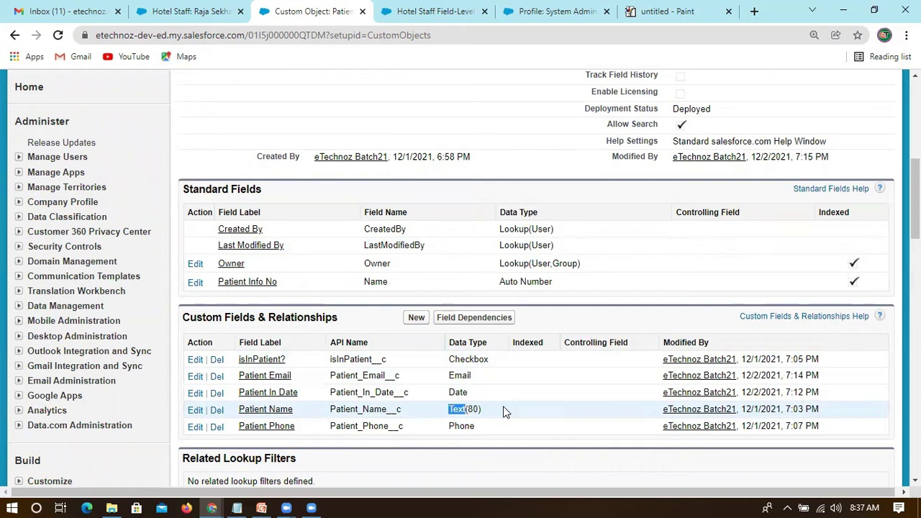
{"action": "double_click", "coordinate": [365, 409]}
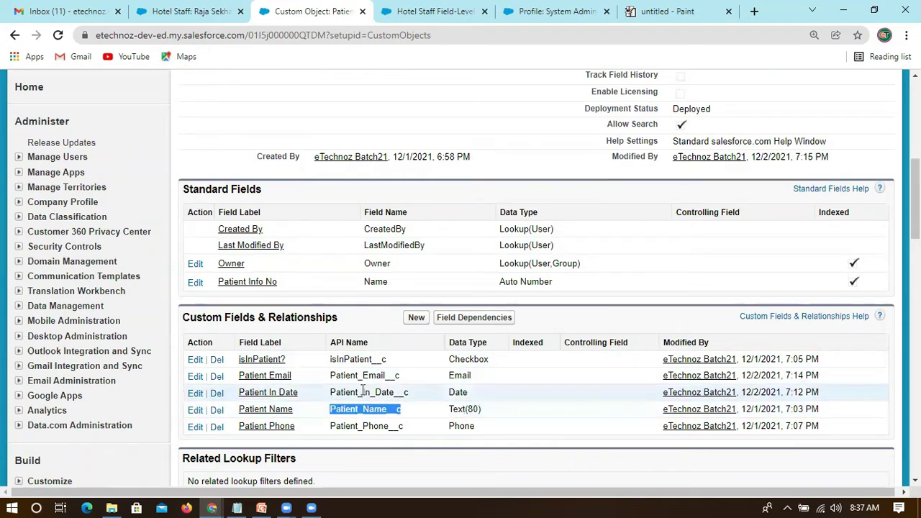
Step: Compare the standard Name field with the custom Patient_Name__c field on the Patient Info object
{"action": "double_click", "coordinate": [375, 282]}
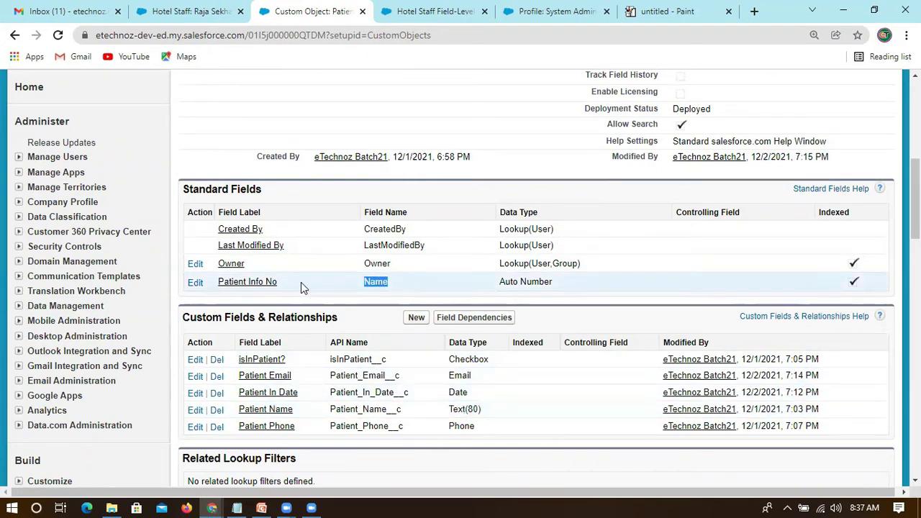
{"action": "left_click", "coordinate": [381, 282]}
{"action": "double_click", "coordinate": [379, 282]}
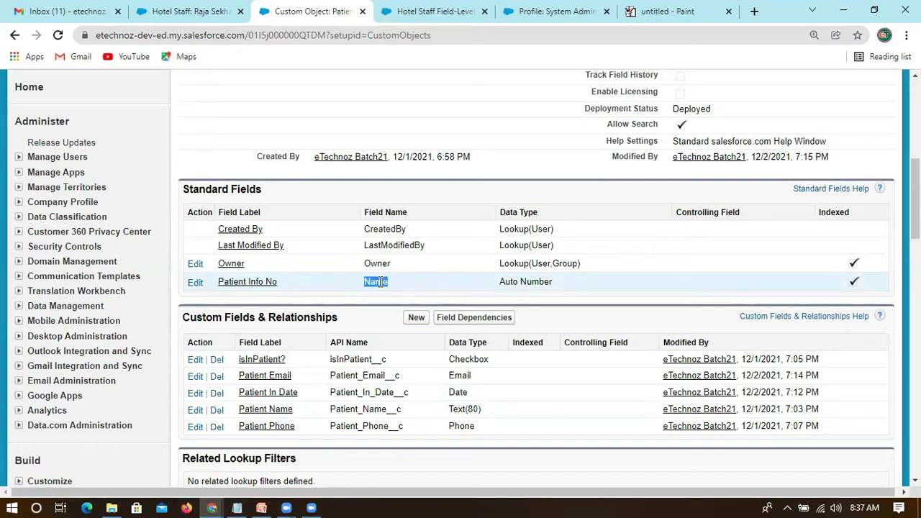
{"action": "double_click", "coordinate": [360, 409]}
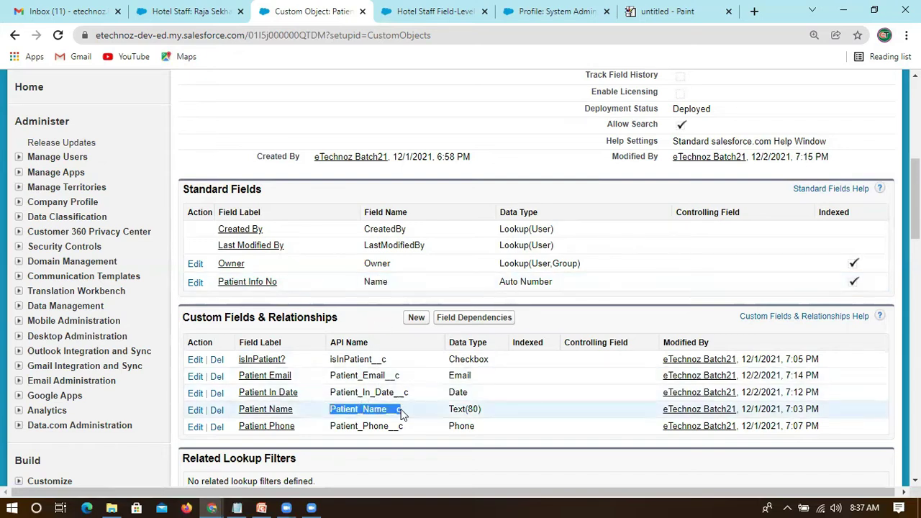
{"action": "double_click", "coordinate": [376, 280]}
{"action": "scroll", "coordinate": [368, 286], "scroll_direction": "up", "scroll_amount": 1}
{"action": "scroll", "coordinate": [368, 285], "scroll_direction": "up", "scroll_amount": 2}
{"action": "scroll", "coordinate": [368, 285], "scroll_direction": "down", "scroll_amount": 3}
Step: Compare the data types of the custom Patient_Name__c field and the standard Name field
{"action": "double_click", "coordinate": [361, 408]}
{"action": "left_click_drag", "start_coordinate": [450, 408], "coordinate": [483, 409]}
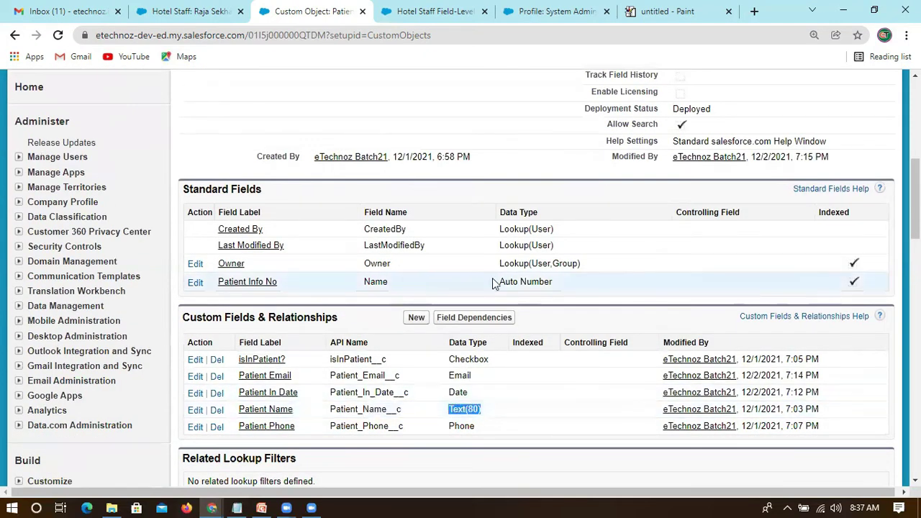
{"action": "left_click_drag", "start_coordinate": [495, 281], "coordinate": [566, 286]}
{"action": "left_click", "coordinate": [568, 285]}
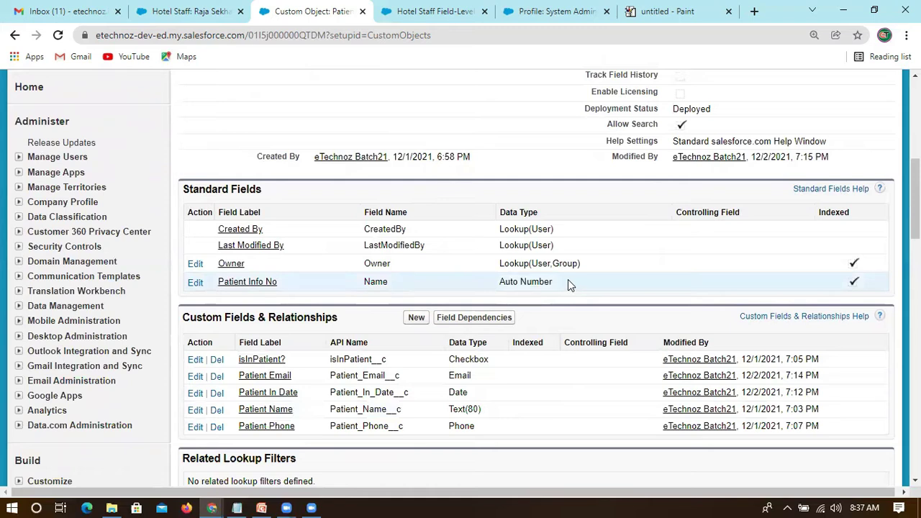
{"action": "left_click_drag", "start_coordinate": [559, 281], "coordinate": [428, 282]}
{"action": "double_click", "coordinate": [376, 281]}
{"action": "double_click", "coordinate": [354, 409]}
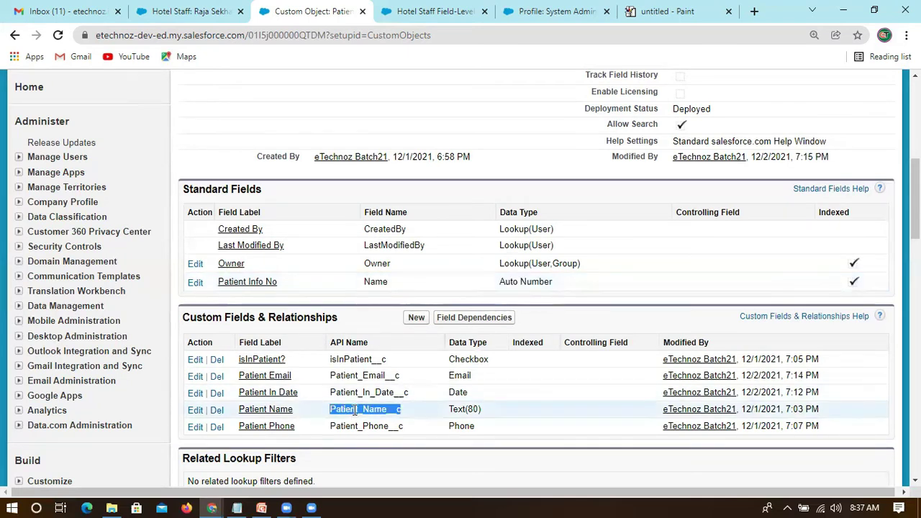
{"action": "left_click_drag", "start_coordinate": [497, 410], "coordinate": [436, 409]}
{"action": "left_click", "coordinate": [400, 408]}
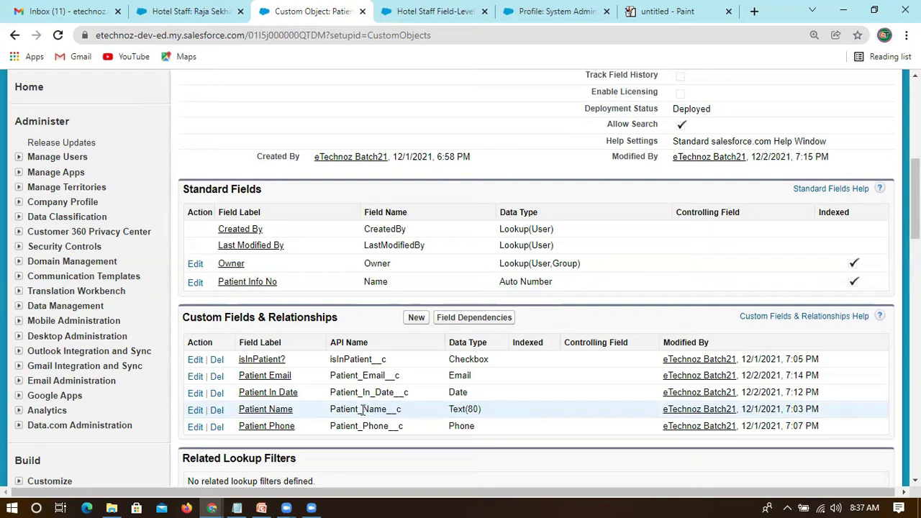
Step: Examine the label, field name and data type of the Patient Info No standard field
{"action": "left_click_drag", "start_coordinate": [282, 284], "coordinate": [228, 283]}
{"action": "double_click", "coordinate": [377, 281]}
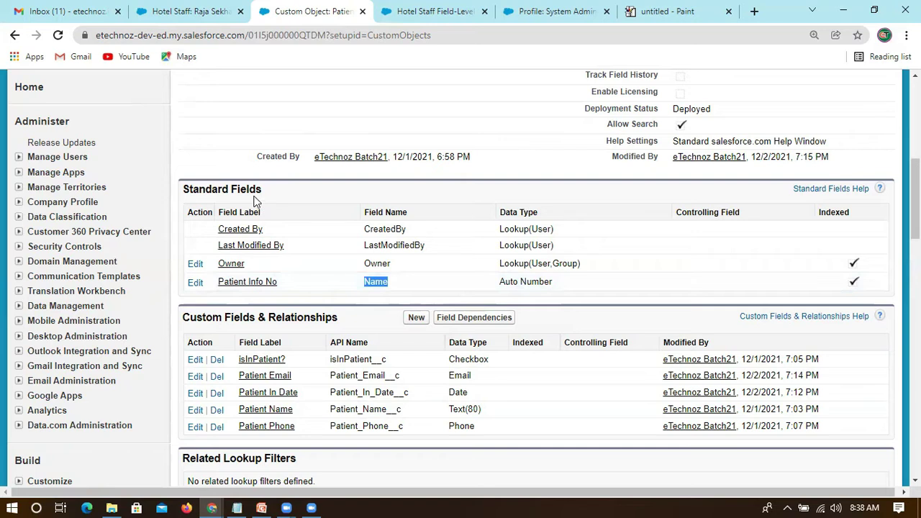
{"action": "scroll", "coordinate": [344, 187], "scroll_direction": "up", "scroll_amount": 1}
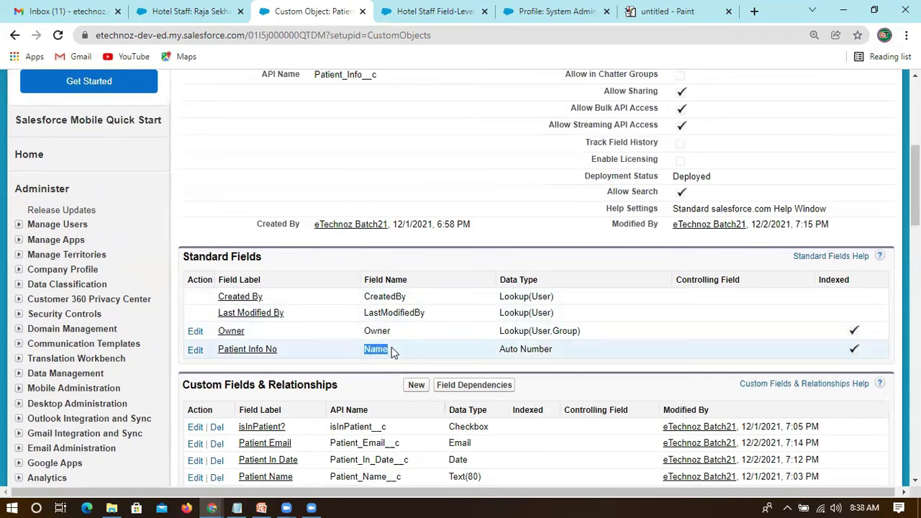
{"action": "left_click_drag", "start_coordinate": [281, 349], "coordinate": [216, 346]}
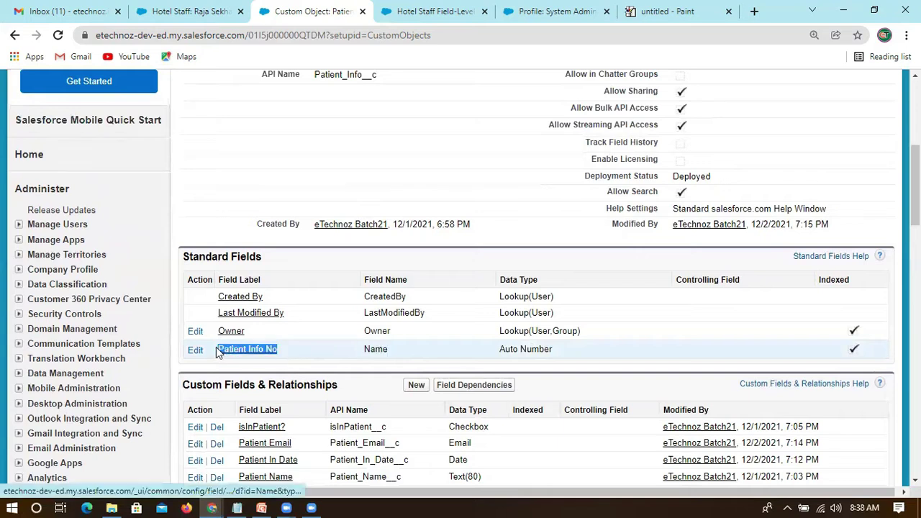
{"action": "left_click", "coordinate": [290, 346]}
{"action": "left_click_drag", "start_coordinate": [566, 353], "coordinate": [495, 354]}
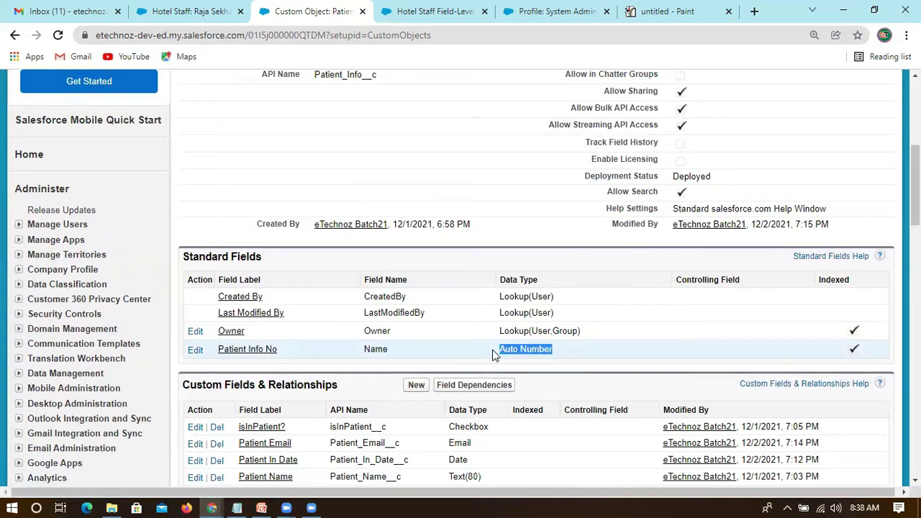
{"action": "left_click", "coordinate": [323, 354]}
{"action": "scroll", "coordinate": [312, 281], "scroll_direction": "up", "scroll_amount": 3}
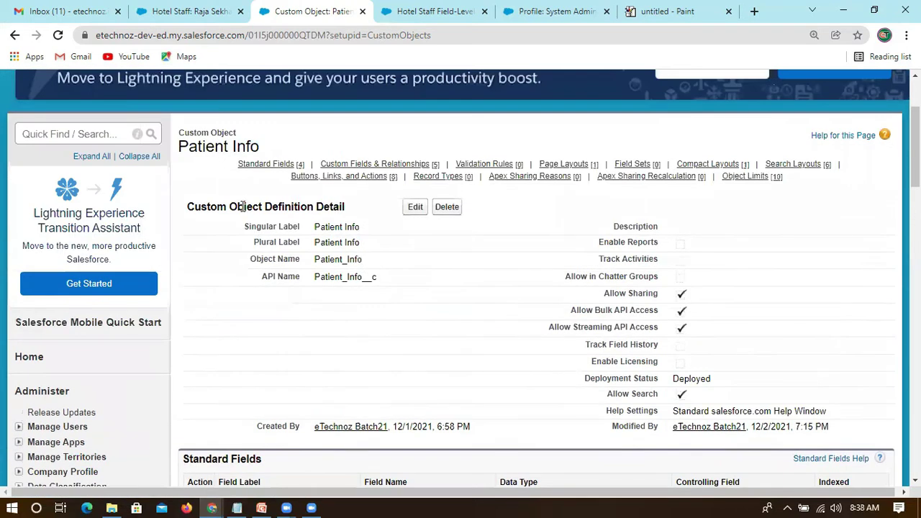
Step: Review the Patient Info object's title, definition details and Standard Fields list
{"action": "triple_click", "coordinate": [211, 146]}
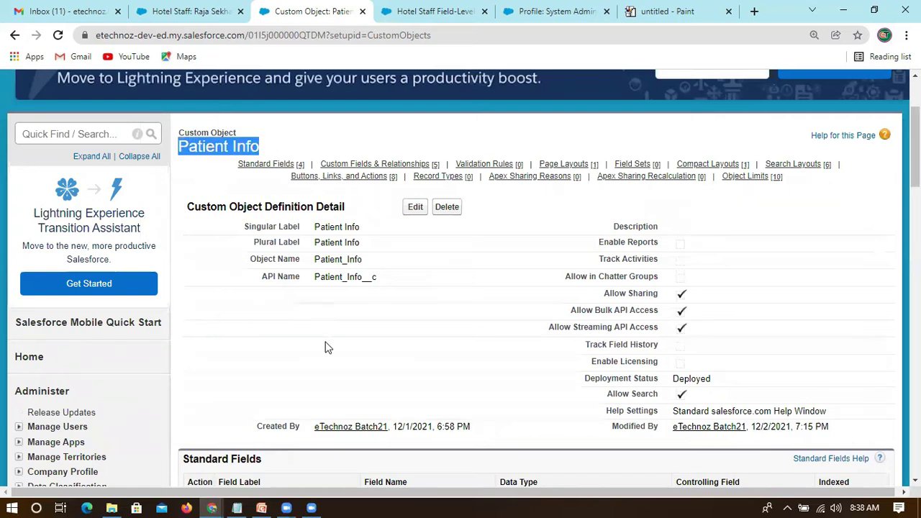
{"action": "scroll", "coordinate": [323, 384], "scroll_direction": "down", "scroll_amount": 2}
{"action": "scroll", "coordinate": [298, 264], "scroll_direction": "up", "scroll_amount": 3}
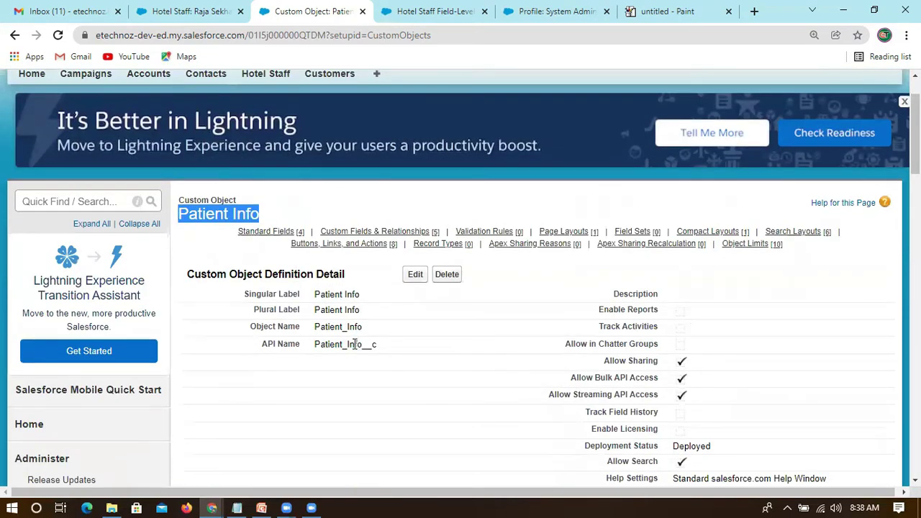
{"action": "scroll", "coordinate": [331, 342], "scroll_direction": "down", "scroll_amount": 1}
{"action": "scroll", "coordinate": [331, 342], "scroll_direction": "down", "scroll_amount": 2}
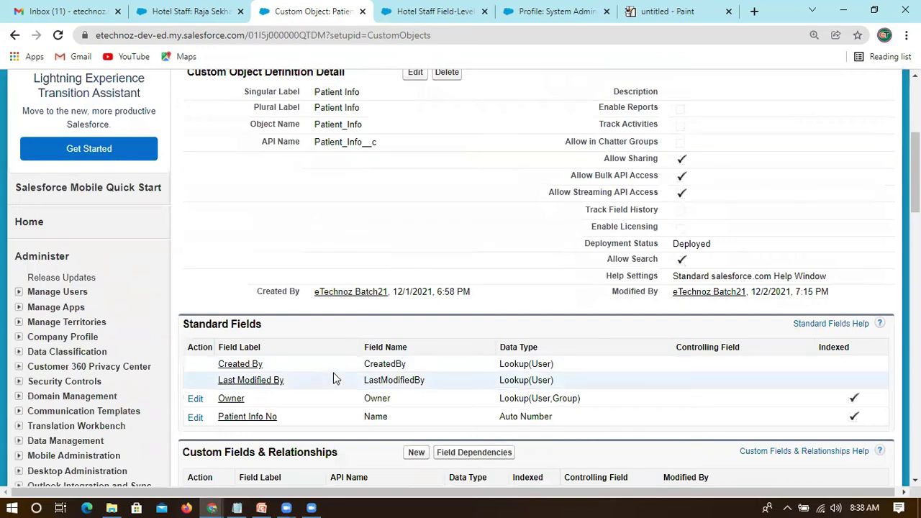
{"action": "scroll", "coordinate": [331, 371], "scroll_direction": "down", "scroll_amount": 1}
{"action": "scroll", "coordinate": [319, 283], "scroll_direction": "up", "scroll_amount": 4}
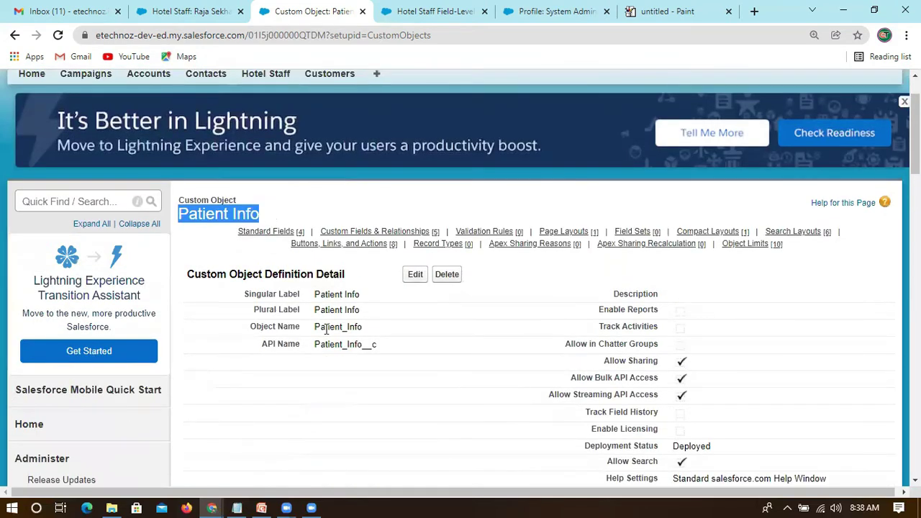
{"action": "scroll", "coordinate": [332, 331], "scroll_direction": "down", "scroll_amount": 4}
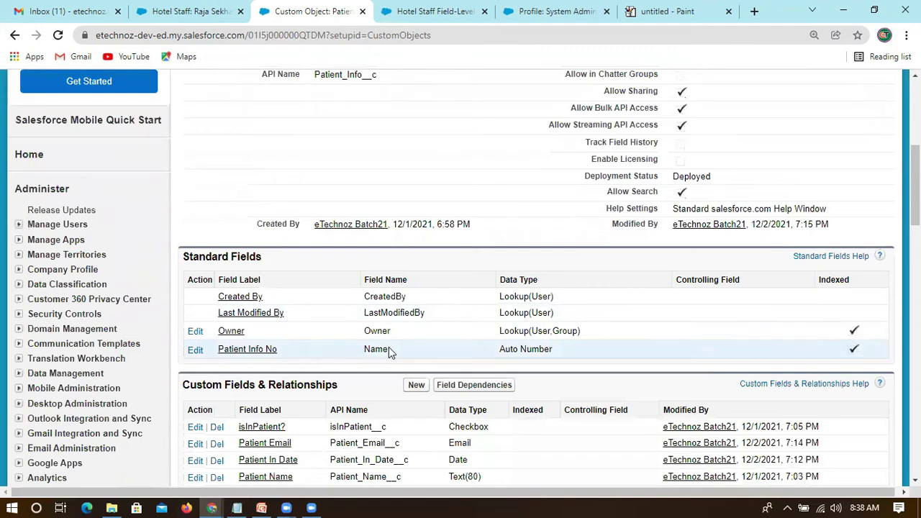
Step: Recheck the Patient Info No field's field name and data type in the Standard Fields list
{"action": "double_click", "coordinate": [387, 349]}
{"action": "left_click", "coordinate": [330, 352]}
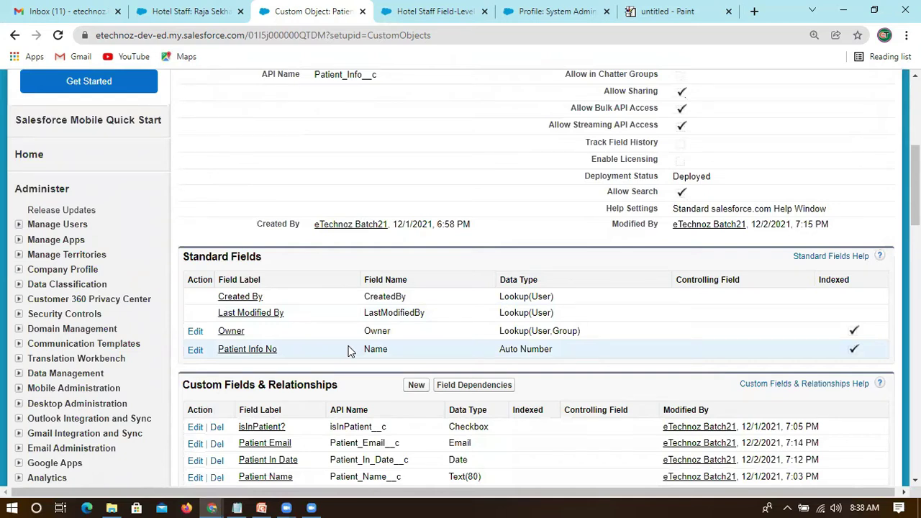
{"action": "left_click_drag", "start_coordinate": [395, 346], "coordinate": [352, 353]}
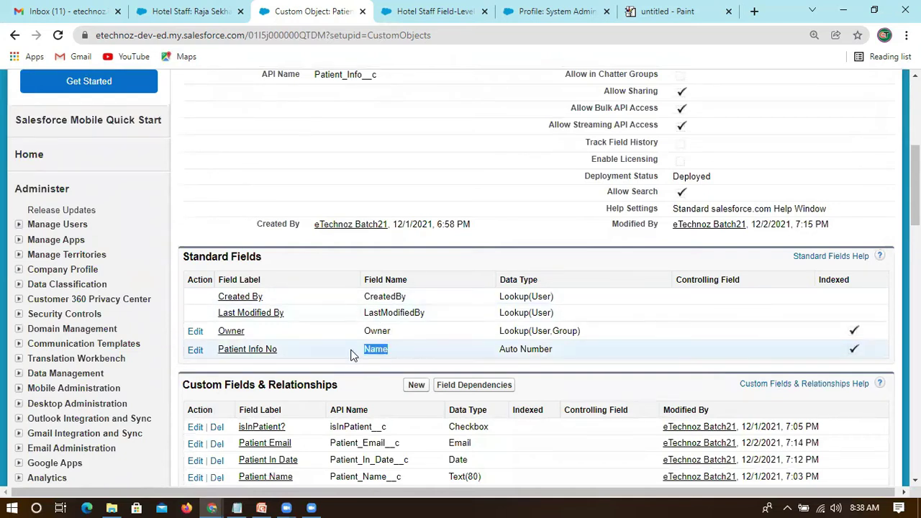
{"action": "left_click", "coordinate": [299, 352]}
{"action": "left_click_drag", "start_coordinate": [554, 360], "coordinate": [495, 355]}
{"action": "left_click", "coordinate": [435, 353]}
Step: Contrast the Patient_Name__c API name with the standard field name used by Patient Info No
{"action": "scroll", "coordinate": [378, 349], "scroll_direction": "down", "scroll_amount": 2}
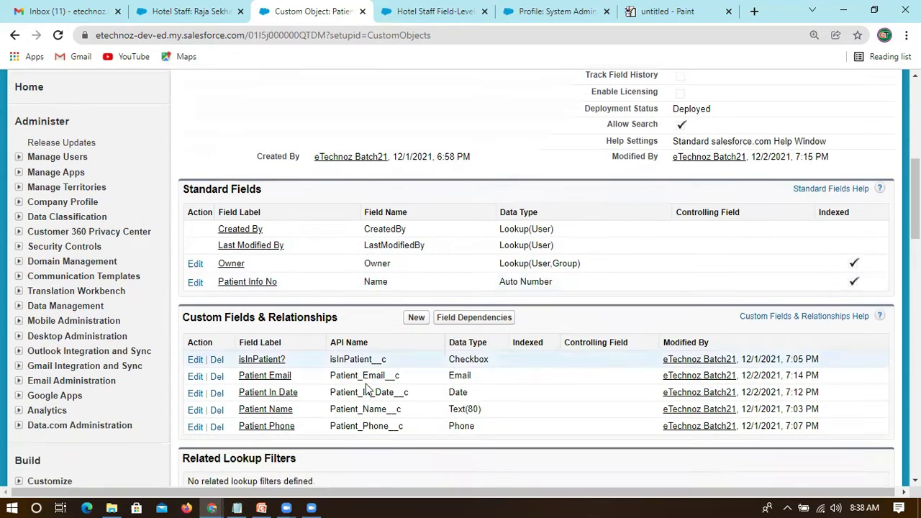
{"action": "double_click", "coordinate": [359, 342]}
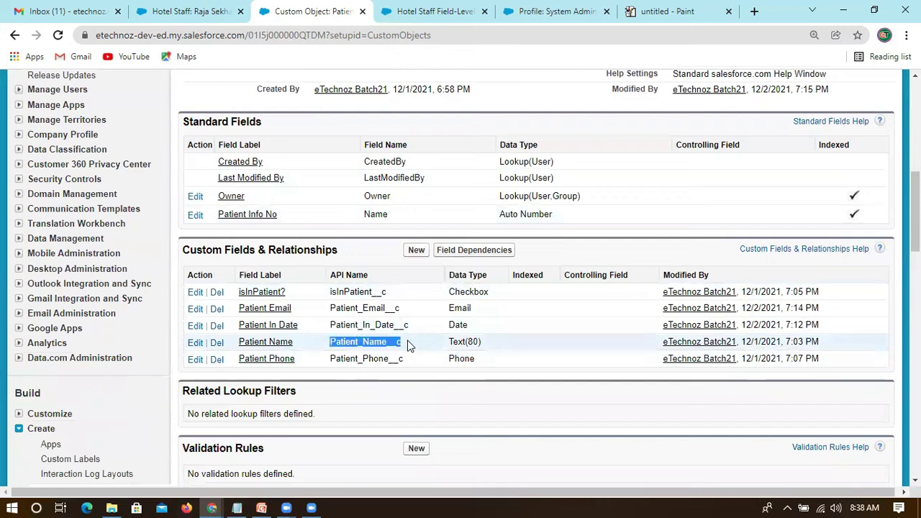
{"action": "double_click", "coordinate": [364, 215]}
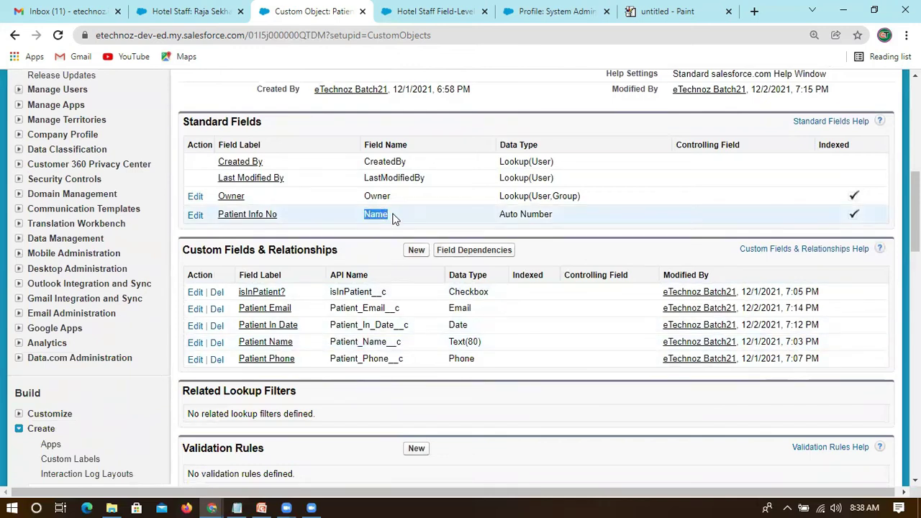
Step: Compare the Patient Info No standard field's name with the Patient Name custom field's API name
{"action": "scroll", "coordinate": [374, 214], "scroll_direction": "up", "scroll_amount": 1}
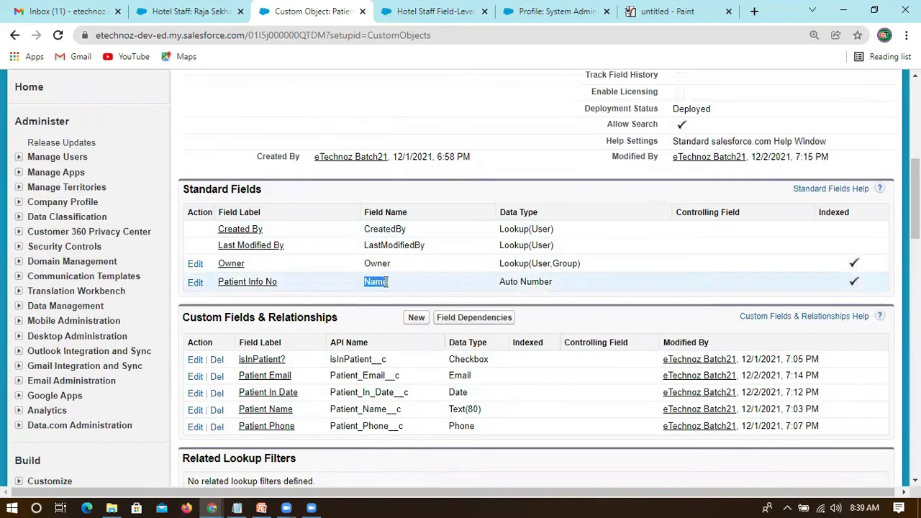
{"action": "left_click", "coordinate": [395, 287]}
{"action": "double_click", "coordinate": [394, 286]}
{"action": "left_click", "coordinate": [394, 287]}
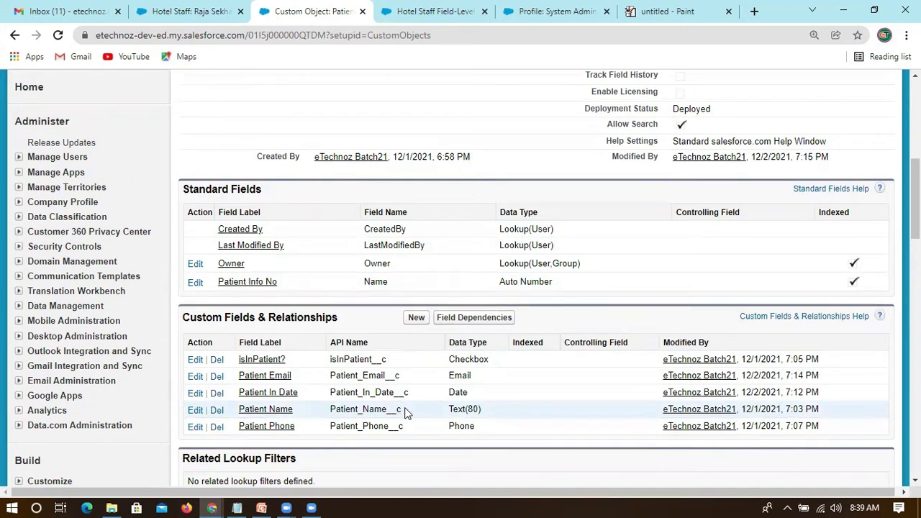
{"action": "left_click_drag", "start_coordinate": [403, 410], "coordinate": [330, 409]}
{"action": "left_click", "coordinate": [349, 408]}
{"action": "double_click", "coordinate": [349, 409]}
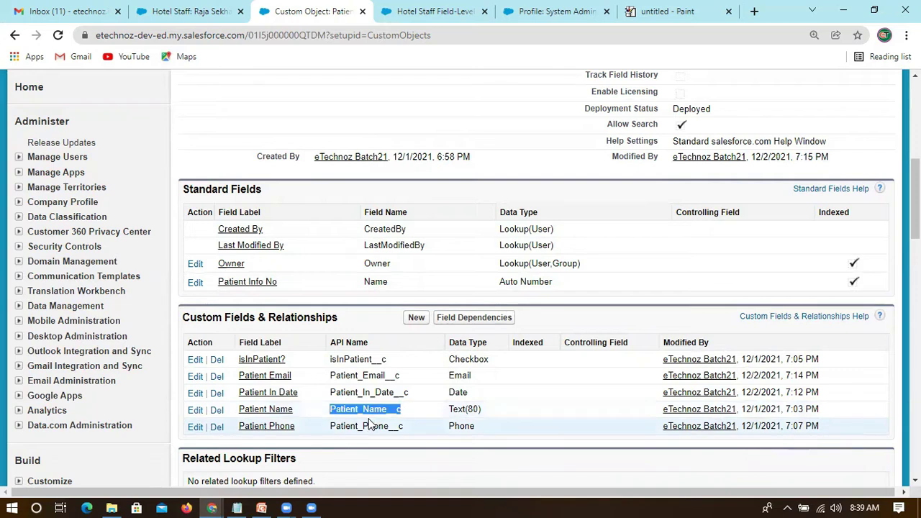
Step: Contrast Name under Standard Fields with Patient_Name__c under Custom Fields & Relationships
{"action": "left_click", "coordinate": [373, 281]}
{"action": "double_click", "coordinate": [374, 282]}
{"action": "left_click", "coordinate": [409, 286]}
{"action": "double_click", "coordinate": [374, 281]}
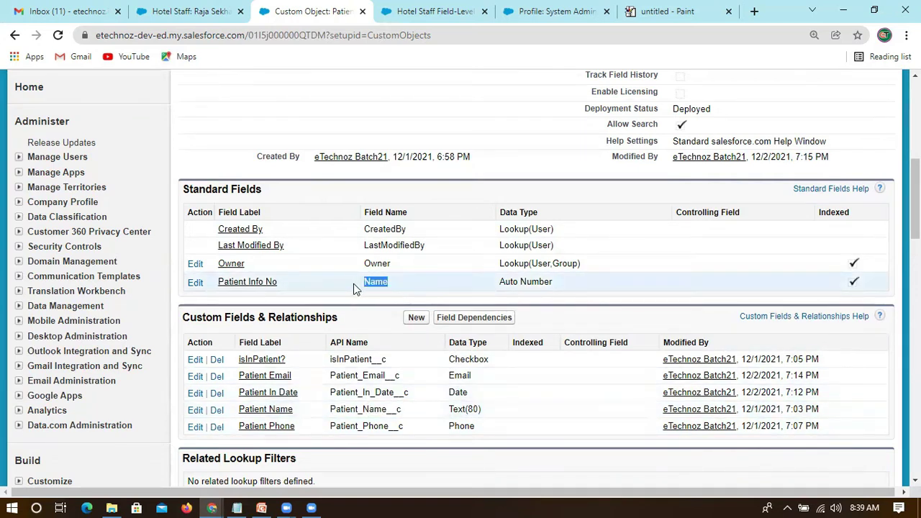
{"action": "left_click", "coordinate": [405, 288]}
{"action": "left_click_drag", "start_coordinate": [185, 188], "coordinate": [268, 190]}
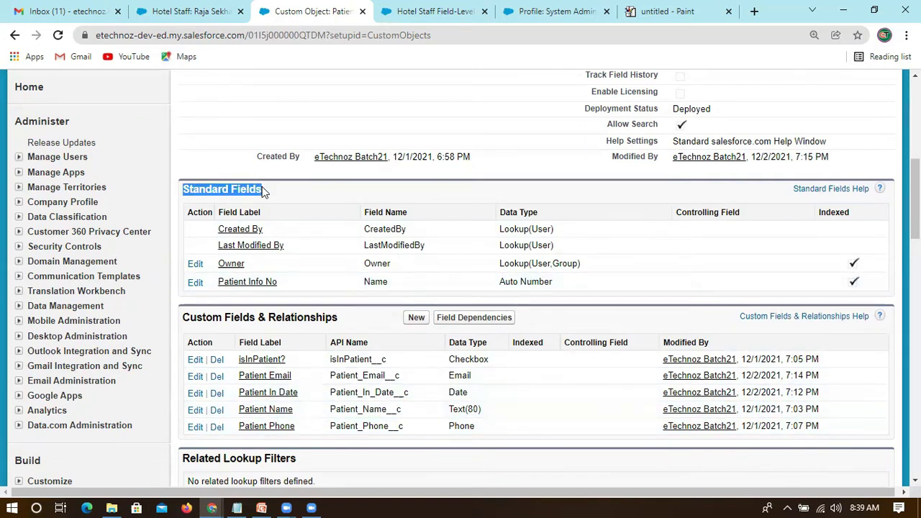
{"action": "double_click", "coordinate": [367, 409]}
{"action": "left_click_drag", "start_coordinate": [180, 317], "coordinate": [255, 317]}
{"action": "left_click", "coordinate": [357, 344]}
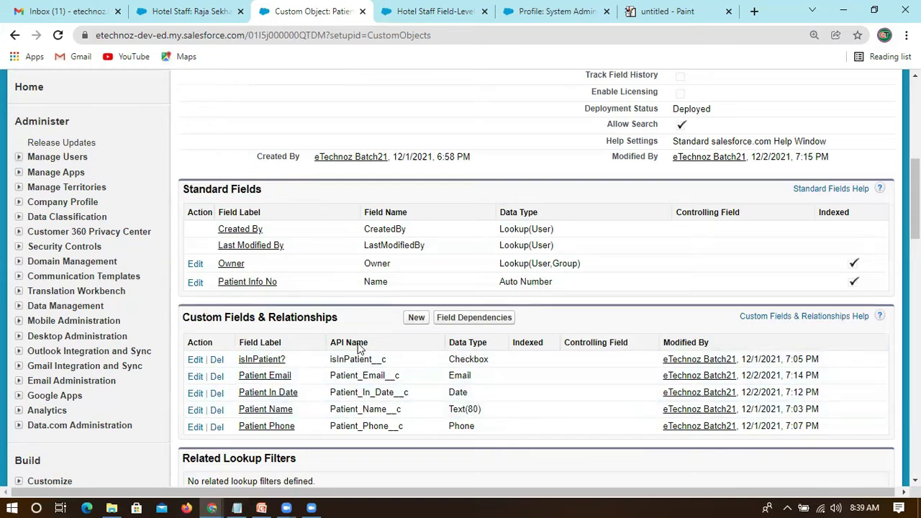
Step: Examine the API names and data types of the Patient In Date and Patient Email custom fields
{"action": "double_click", "coordinate": [365, 408]}
{"action": "double_click", "coordinate": [362, 393]}
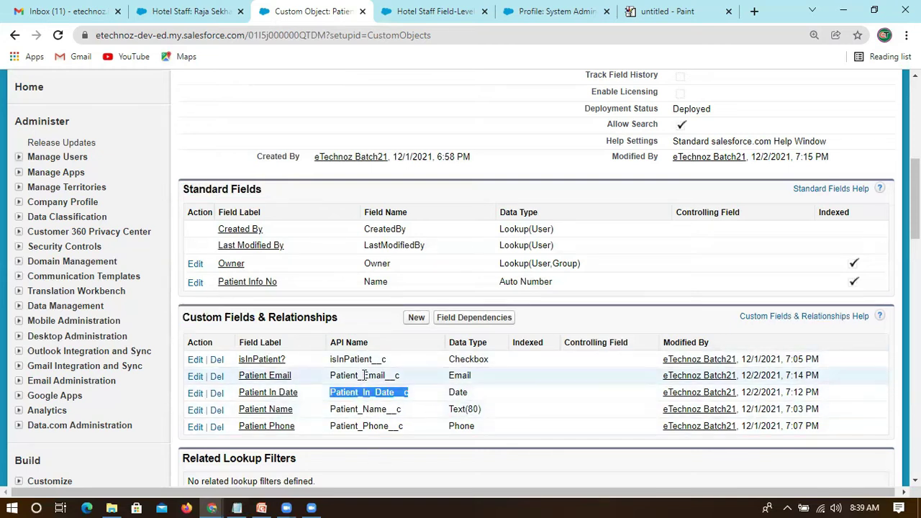
{"action": "double_click", "coordinate": [460, 392]}
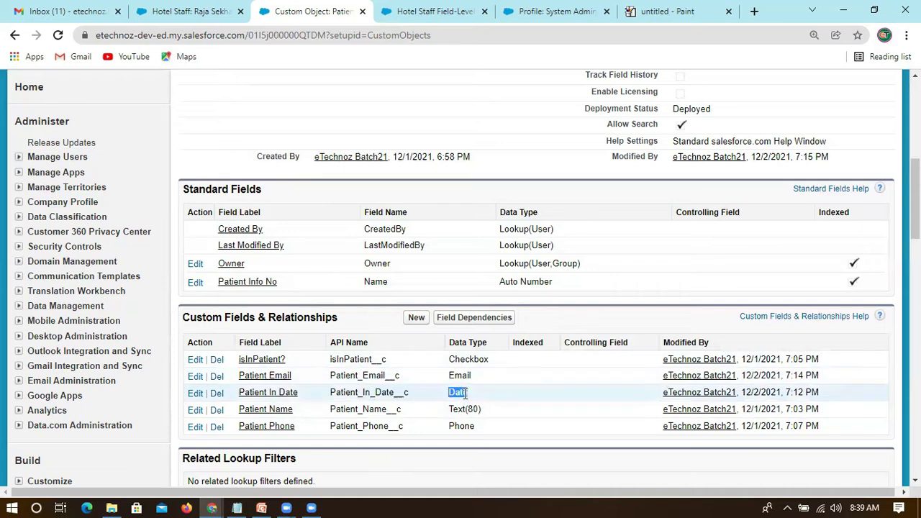
{"action": "left_click_drag", "start_coordinate": [330, 375], "coordinate": [329, 391]}
{"action": "double_click", "coordinate": [345, 392]}
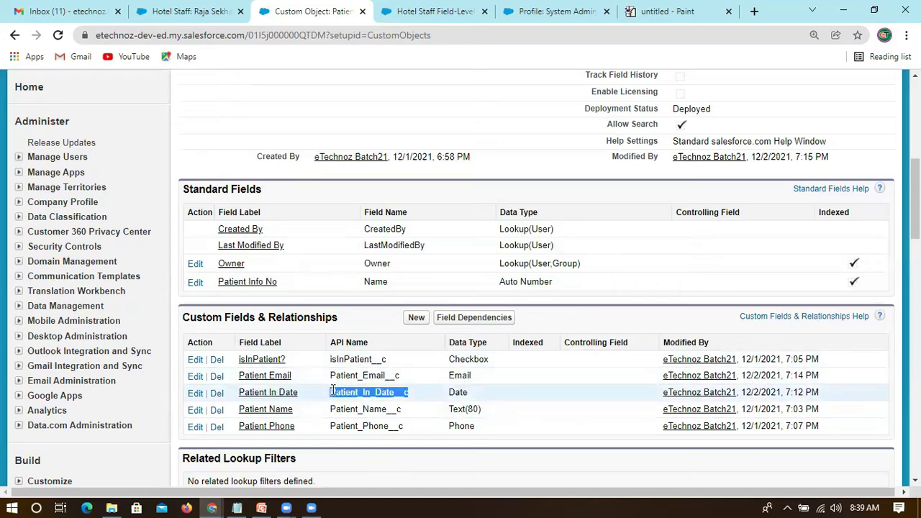
{"action": "left_click", "coordinate": [365, 375]}
{"action": "double_click", "coordinate": [364, 376]}
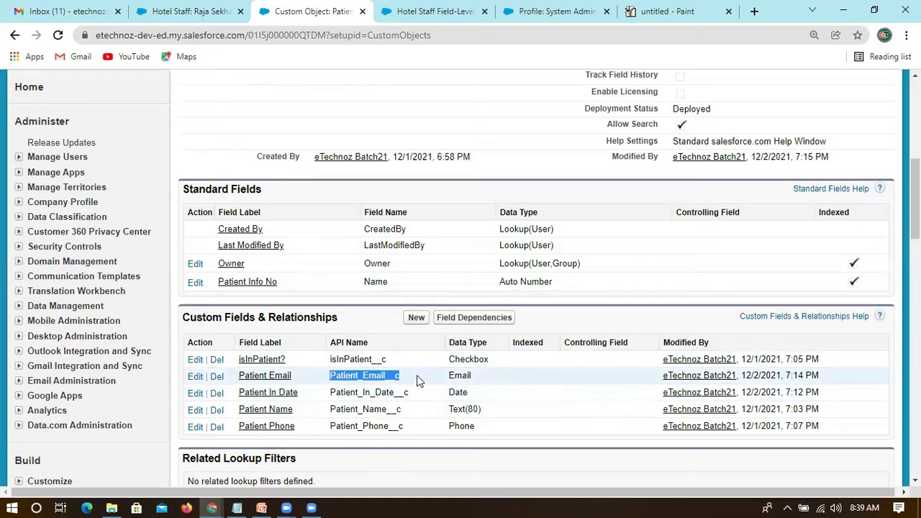
{"action": "left_click_drag", "start_coordinate": [472, 375], "coordinate": [448, 375]}
{"action": "left_click", "coordinate": [469, 377]}
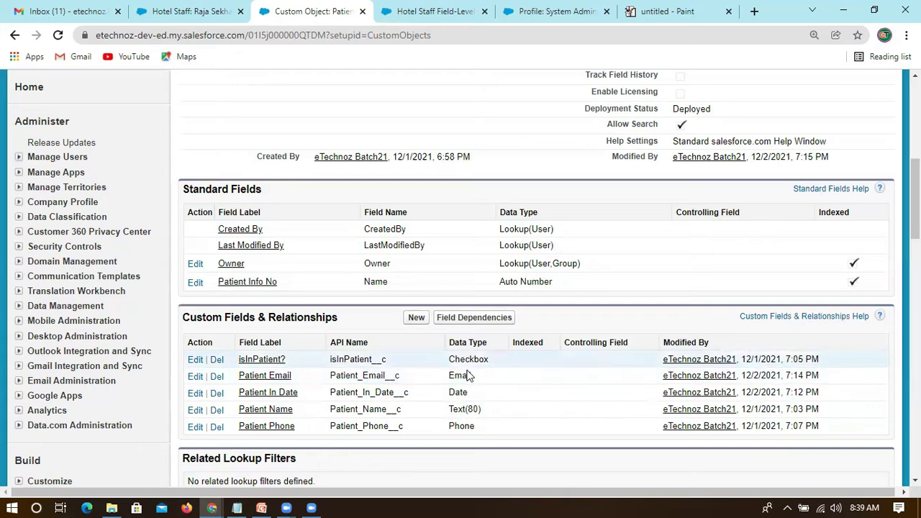
Step: Examine the isInPatient? custom field's API name and data type
{"action": "double_click", "coordinate": [367, 359]}
{"action": "double_click", "coordinate": [459, 375]}
{"action": "double_click", "coordinate": [356, 359]}
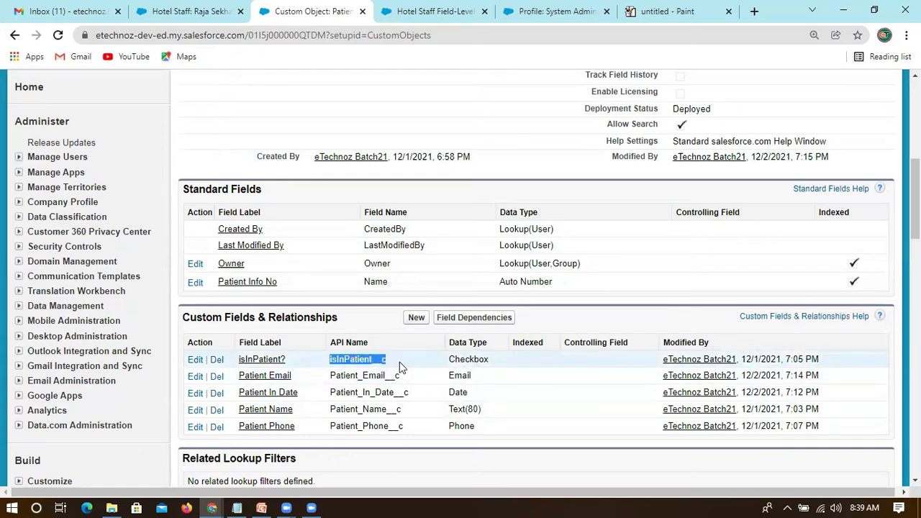
{"action": "left_click_drag", "start_coordinate": [331, 363], "coordinate": [388, 360]}
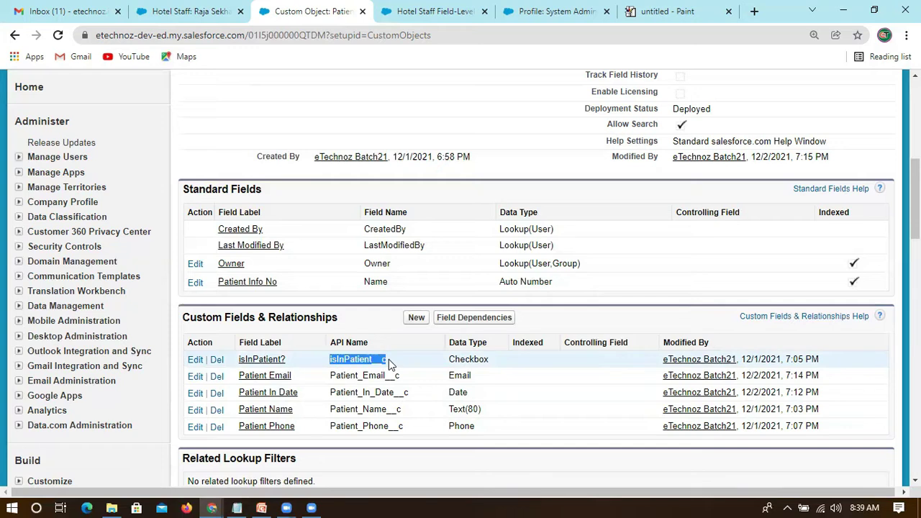
{"action": "left_click_drag", "start_coordinate": [330, 360], "coordinate": [394, 362]}
{"action": "left_click", "coordinate": [434, 364]}
{"action": "double_click", "coordinate": [464, 359]}
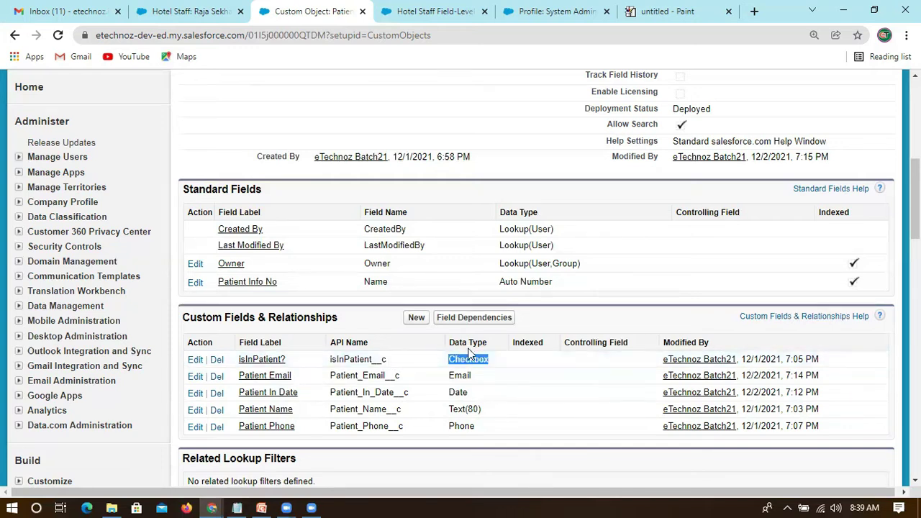
{"action": "left_click_drag", "start_coordinate": [449, 360], "coordinate": [494, 364]}
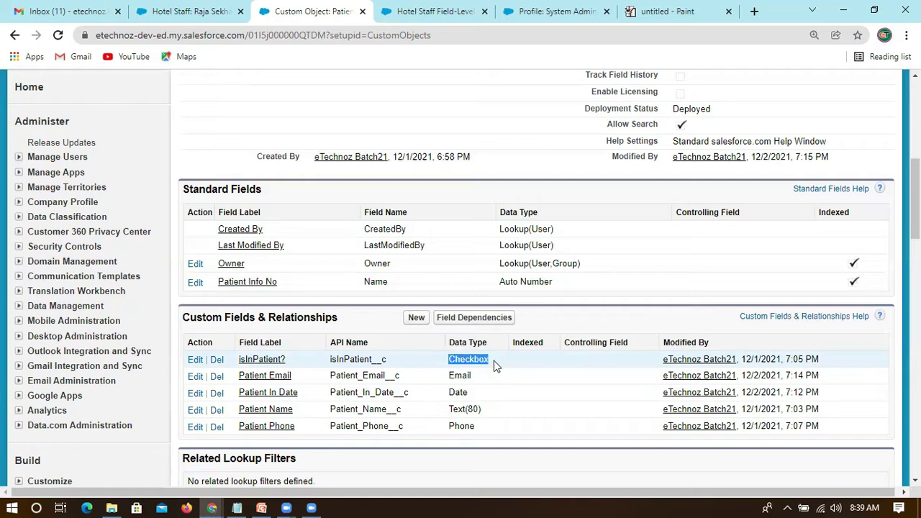
{"action": "left_click", "coordinate": [495, 419]}
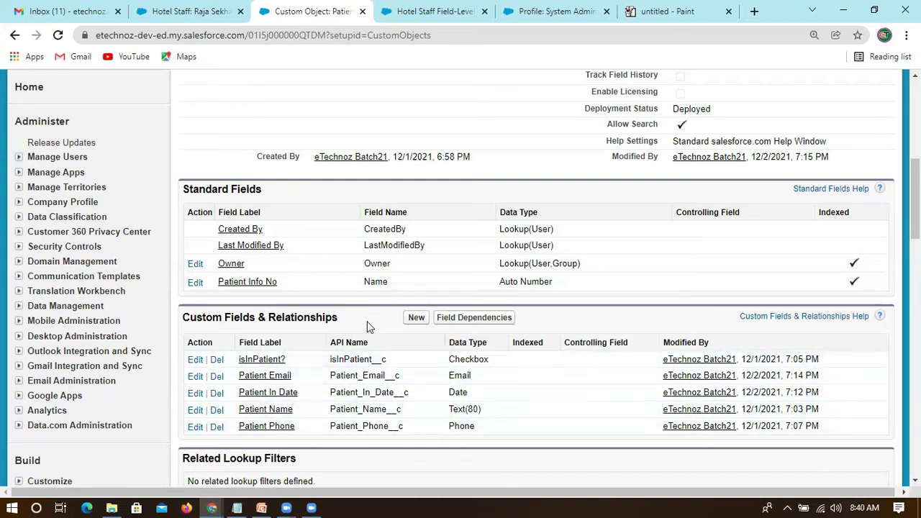
Step: Switch to the Developer Console to view the Patient_Info__c query, and return to the Patient Info object page
{"action": "scroll", "coordinate": [384, 389], "scroll_direction": "down", "scroll_amount": 1}
{"action": "scroll", "coordinate": [364, 338], "scroll_direction": "up", "scroll_amount": 1}
{"action": "mouse_move", "coordinate": [212, 508]}
{"action": "left_click", "coordinate": [289, 443]}
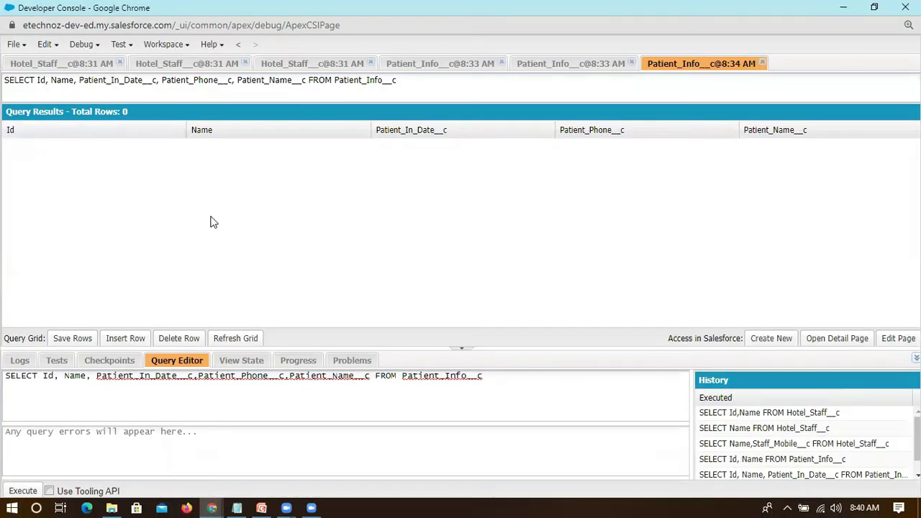
{"action": "key", "text": "alt+Tab"}
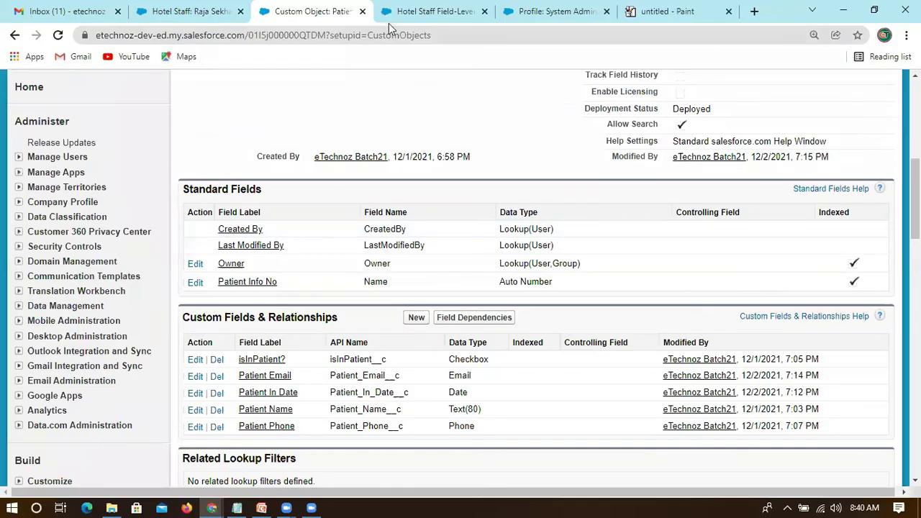
Step: Review the Patient Info object's API name alongside the API names of its custom fields
{"action": "scroll", "coordinate": [256, 130], "scroll_direction": "up", "scroll_amount": 4}
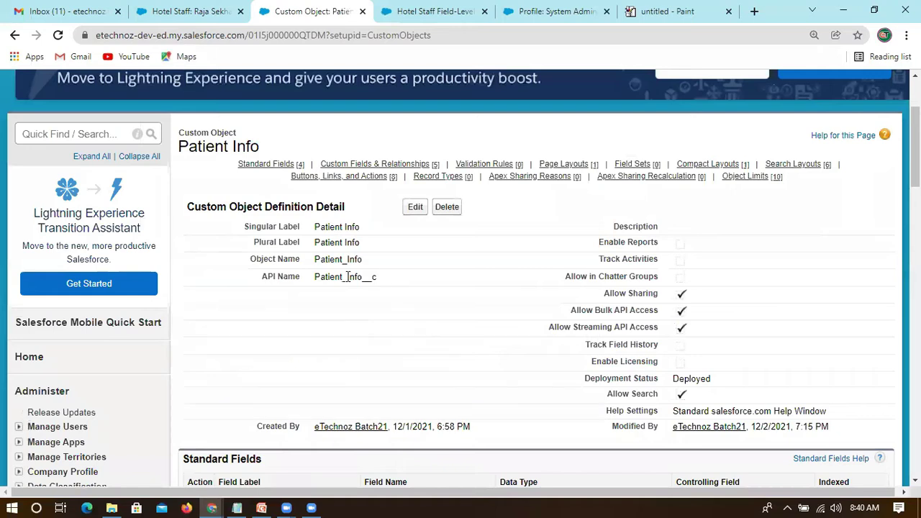
{"action": "double_click", "coordinate": [390, 281]}
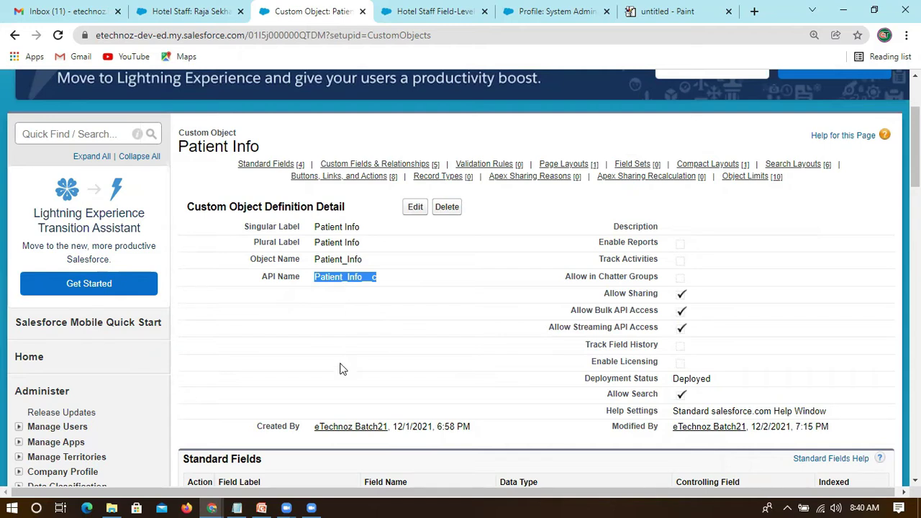
{"action": "scroll", "coordinate": [341, 355], "scroll_direction": "down", "scroll_amount": 4}
{"action": "double_click", "coordinate": [369, 426]}
{"action": "double_click", "coordinate": [368, 392]}
{"action": "double_click", "coordinate": [365, 375]}
{"action": "double_click", "coordinate": [364, 359]}
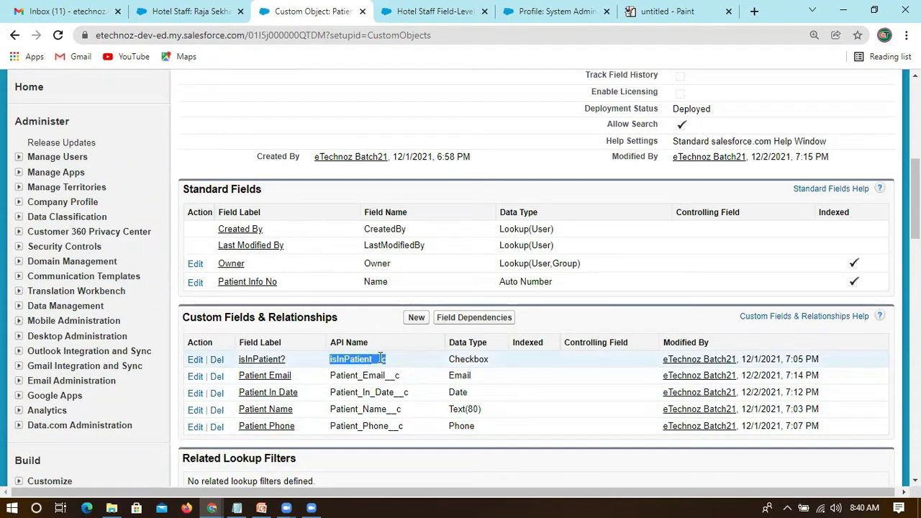
{"action": "left_click", "coordinate": [390, 359]}
Step: Compare the Patient Info object's title with its API name in the Custom Object Definition Detail
{"action": "scroll", "coordinate": [362, 319], "scroll_direction": "up", "scroll_amount": 2}
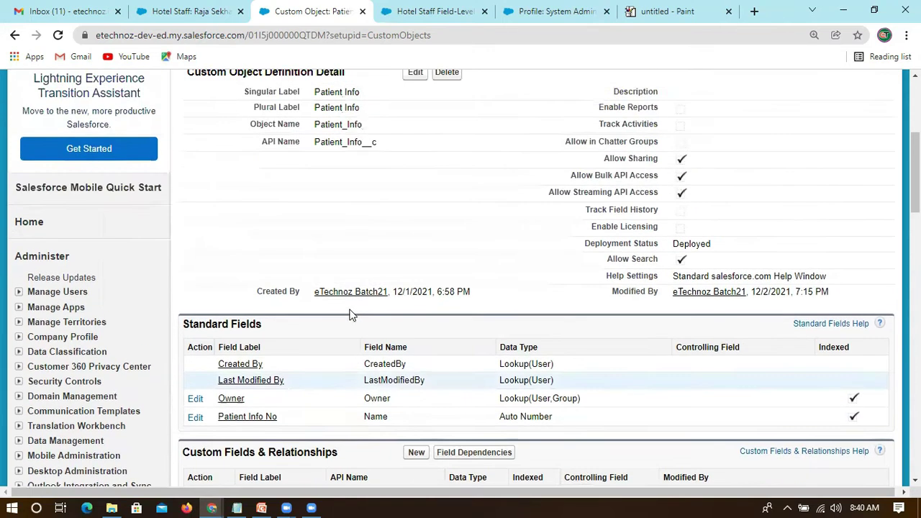
{"action": "scroll", "coordinate": [331, 212], "scroll_direction": "up", "scroll_amount": 1}
{"action": "double_click", "coordinate": [344, 210]}
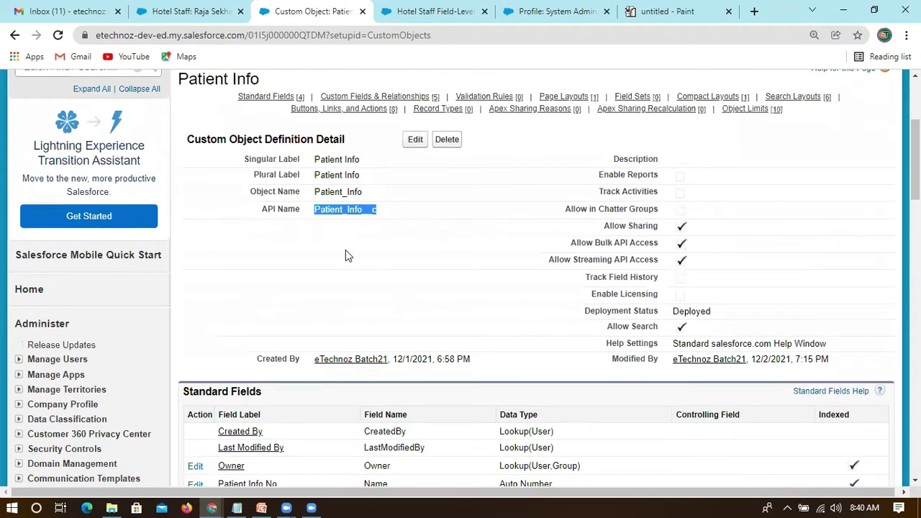
{"action": "scroll", "coordinate": [330, 247], "scroll_direction": "up", "scroll_amount": 1}
{"action": "left_click_drag", "start_coordinate": [187, 149], "coordinate": [260, 149]}
{"action": "double_click", "coordinate": [331, 277]}
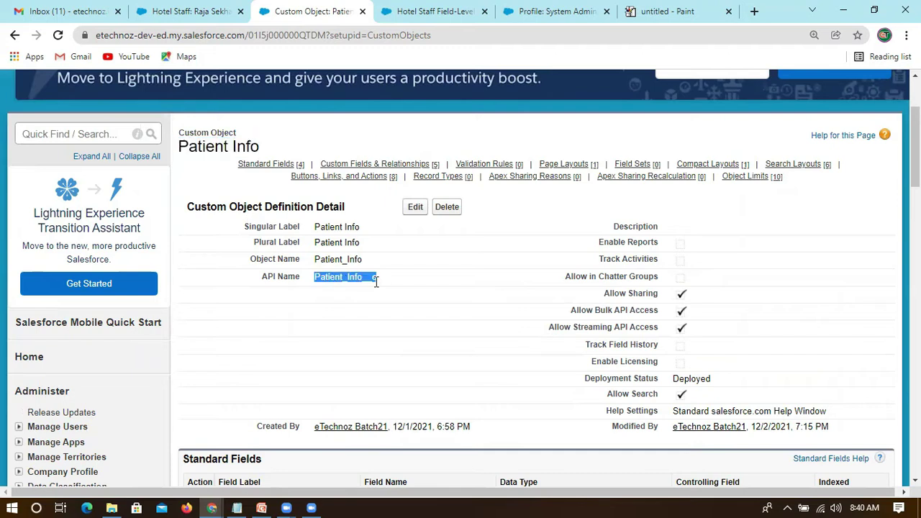
Step: Recheck the Patient_Name__c and Patient_Phone__c API names against the Patient Info object's definition details
{"action": "scroll", "coordinate": [374, 345], "scroll_direction": "down", "scroll_amount": 3}
{"action": "double_click", "coordinate": [374, 348]}
{"action": "scroll", "coordinate": [375, 345], "scroll_direction": "down", "scroll_amount": 2}
{"action": "left_click", "coordinate": [405, 358]}
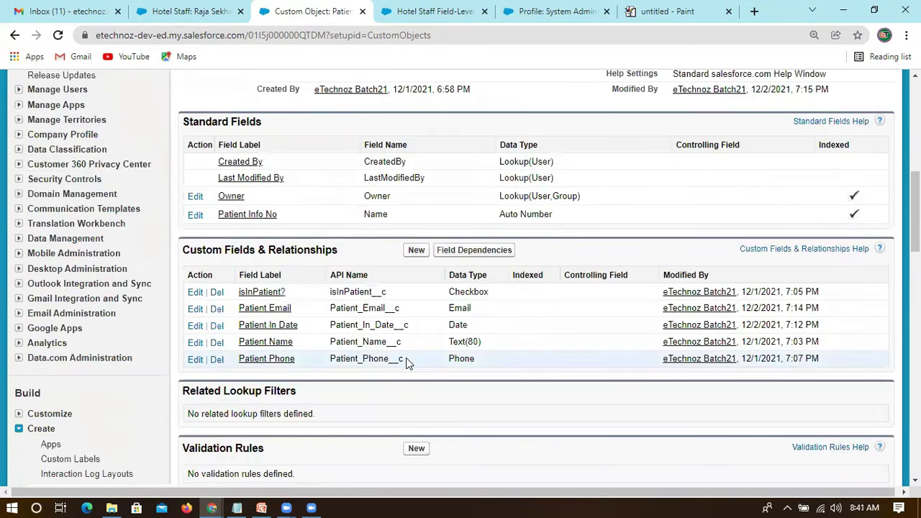
{"action": "double_click", "coordinate": [360, 357]}
{"action": "double_click", "coordinate": [363, 341]}
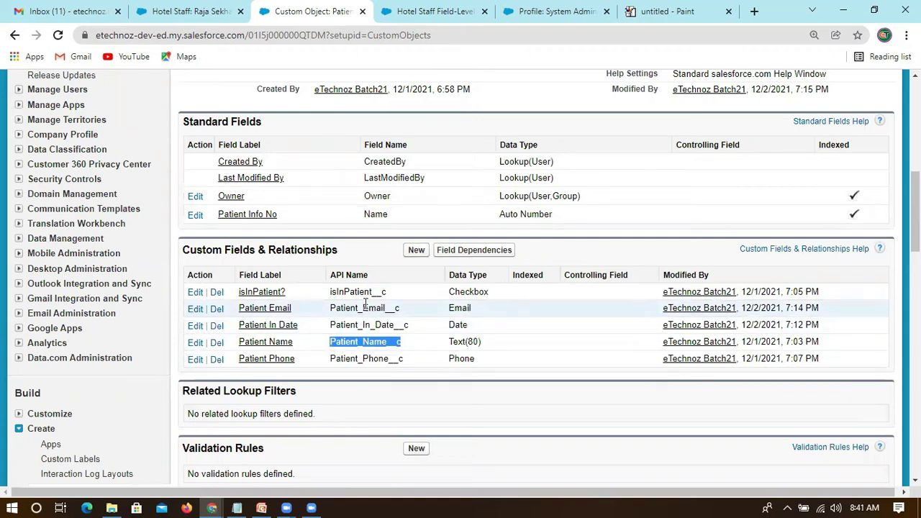
{"action": "scroll", "coordinate": [352, 246], "scroll_direction": "up", "scroll_amount": 2}
{"action": "scroll", "coordinate": [351, 251], "scroll_direction": "up", "scroll_amount": 3}
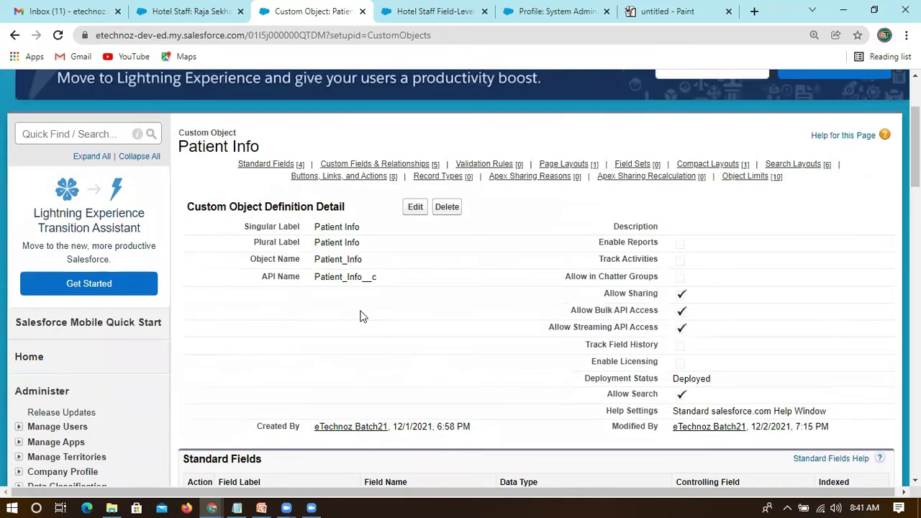
{"action": "scroll", "coordinate": [353, 314], "scroll_direction": "down", "scroll_amount": 4}
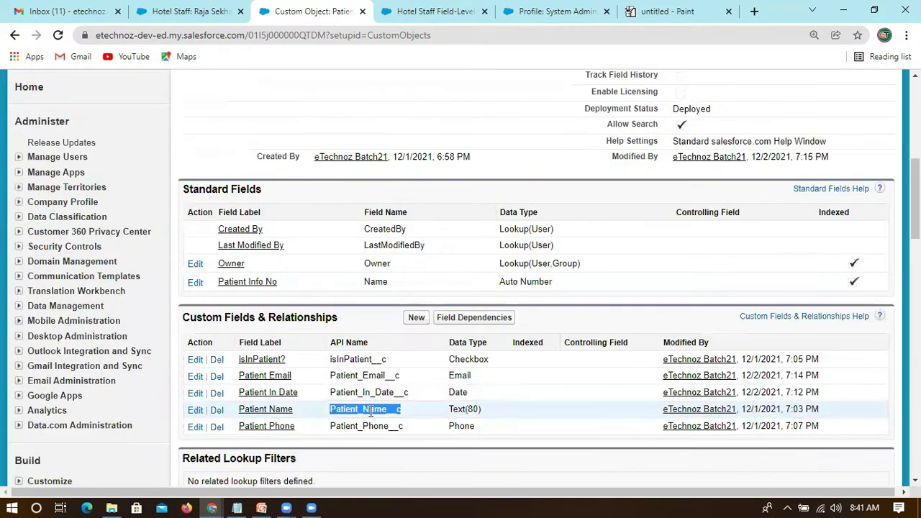
{"action": "double_click", "coordinate": [378, 425]}
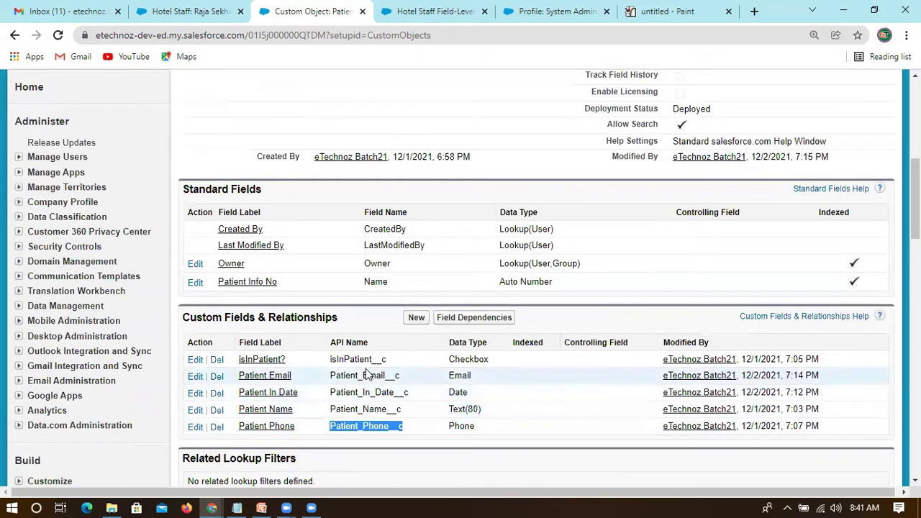
Step: Switch to the SFDC_Introduction PowerPoint deck and view the App, Tab, SObject, Field and Record hierarchy slide
{"action": "key", "text": "alt+Tab"}
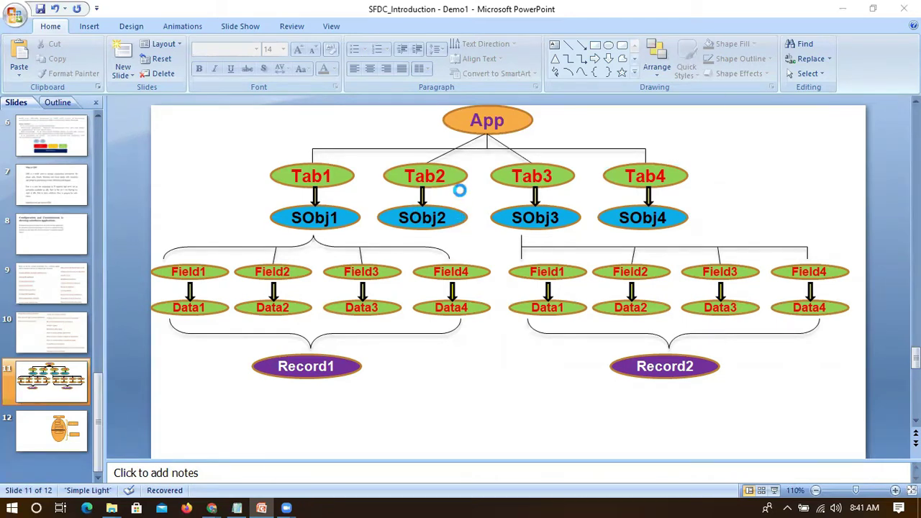
{"action": "left_click", "coordinate": [642, 89]}
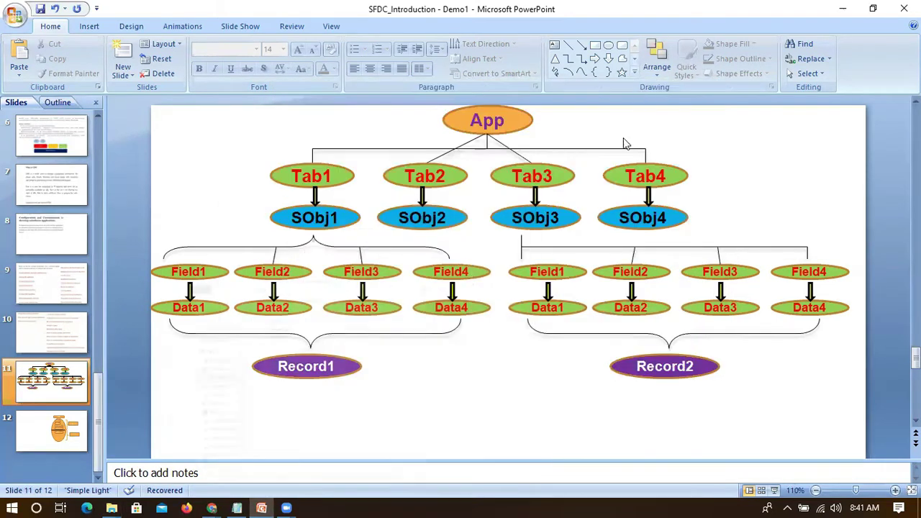
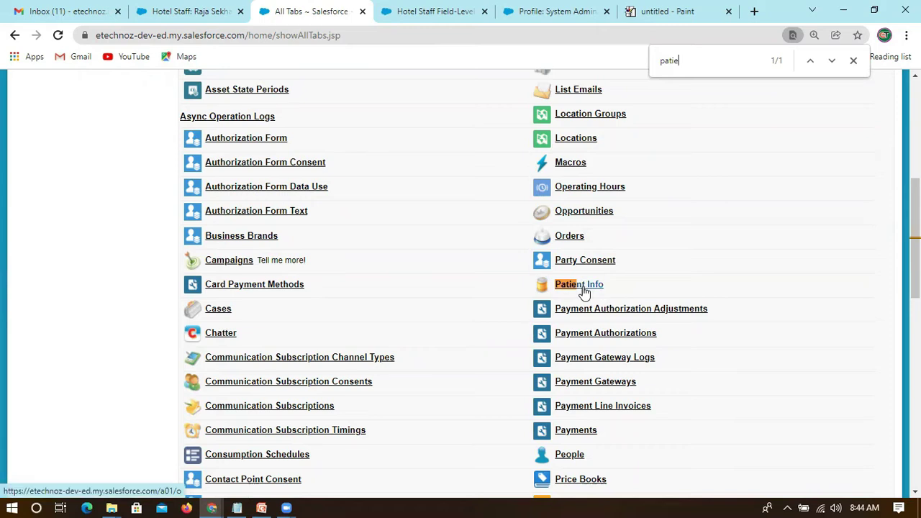
Step: Open Salesforce Setup from the All Tabs page and search its navigation for "tab"
{"action": "scroll", "coordinate": [453, 213], "scroll_direction": "up", "scroll_amount": 5}
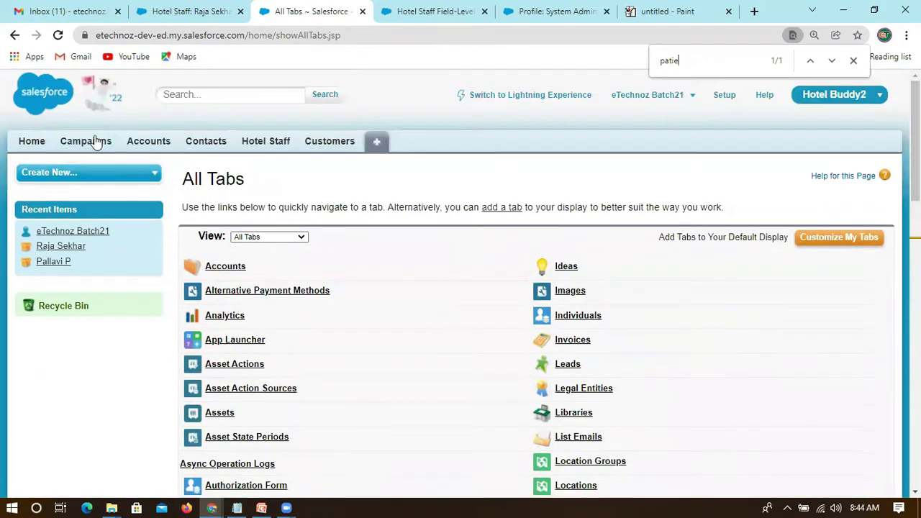
{"action": "left_click", "coordinate": [721, 96]}
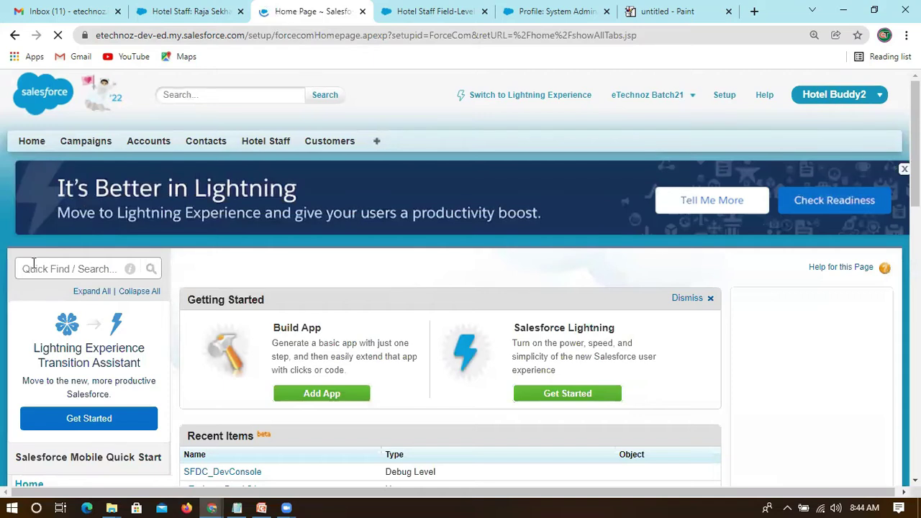
{"action": "left_click", "coordinate": [36, 266]}
{"action": "type", "text": "tab"}
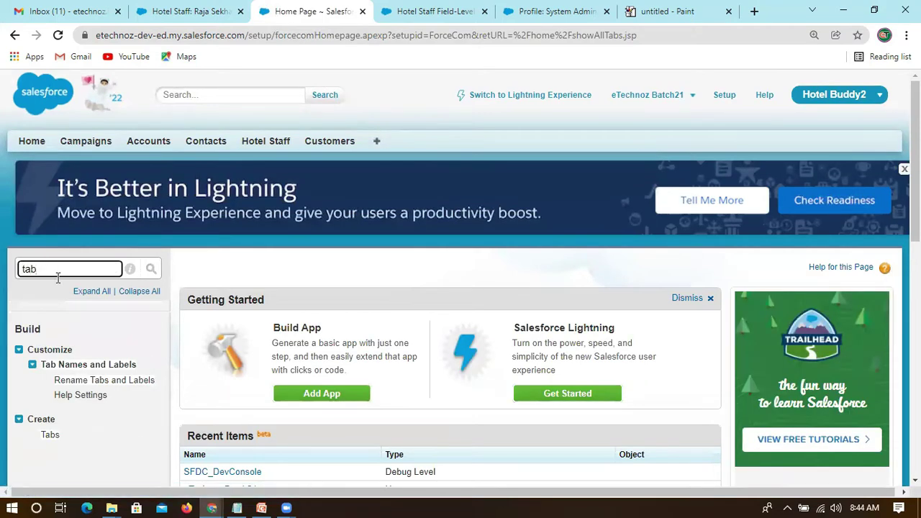
Step: Open the Custom Tabs settings and delete the Patient Info tab from the custom object tabs, confirming the deletion
{"action": "scroll", "coordinate": [49, 356], "scroll_direction": "down", "scroll_amount": 2}
{"action": "left_click", "coordinate": [50, 300]}
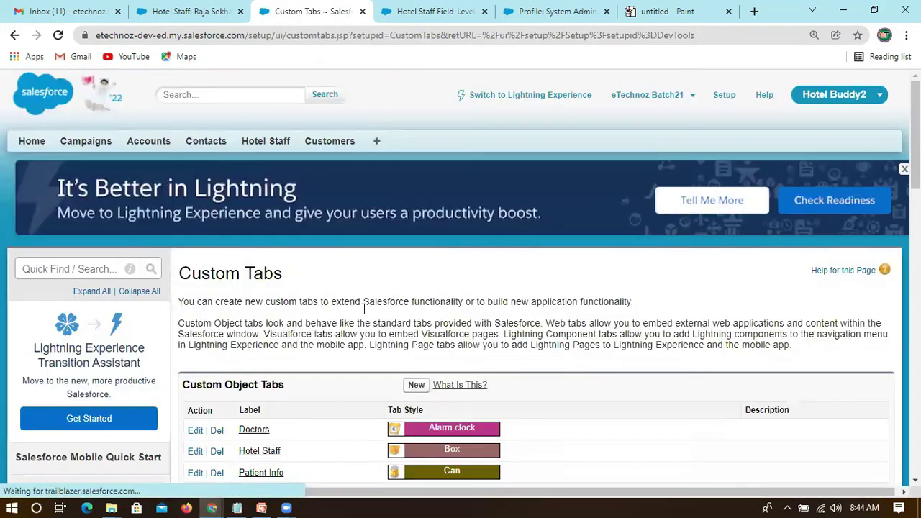
{"action": "scroll", "coordinate": [363, 308], "scroll_direction": "down", "scroll_amount": 2}
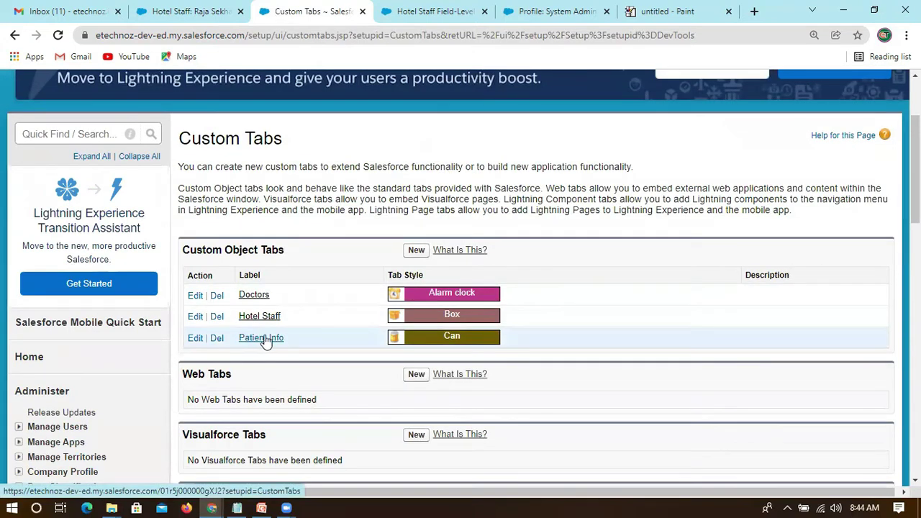
{"action": "left_click", "coordinate": [216, 338]}
{"action": "left_click", "coordinate": [528, 109]}
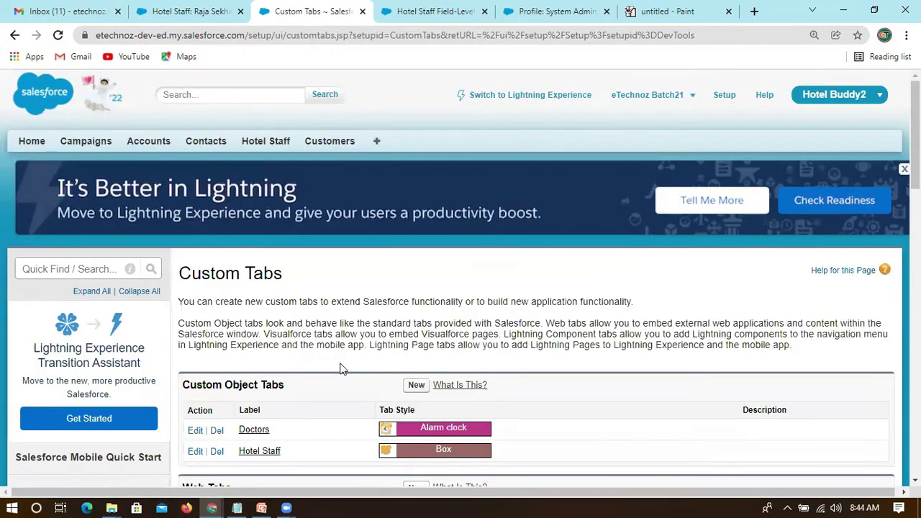
{"action": "scroll", "coordinate": [342, 368], "scroll_direction": "down", "scroll_amount": 2}
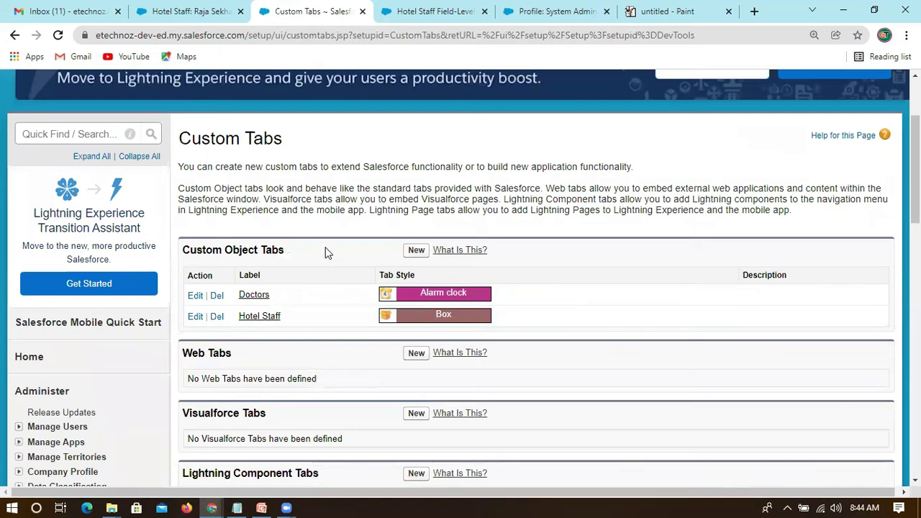
{"action": "scroll", "coordinate": [327, 251], "scroll_direction": "up", "scroll_amount": 2}
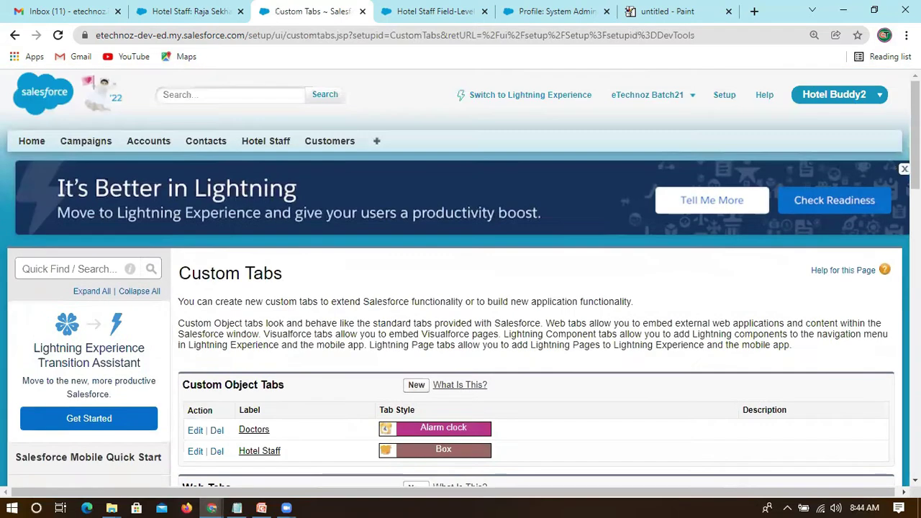
Step: View the list of available apps, check the Hotel Staff field-level security and record pages, and return to Custom Tabs
{"action": "left_click", "coordinate": [849, 99]}
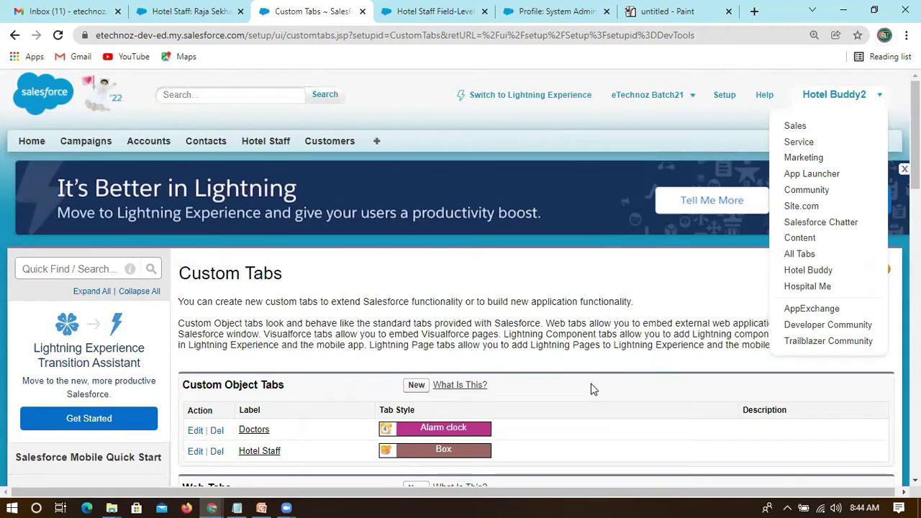
{"action": "left_click", "coordinate": [428, 12]}
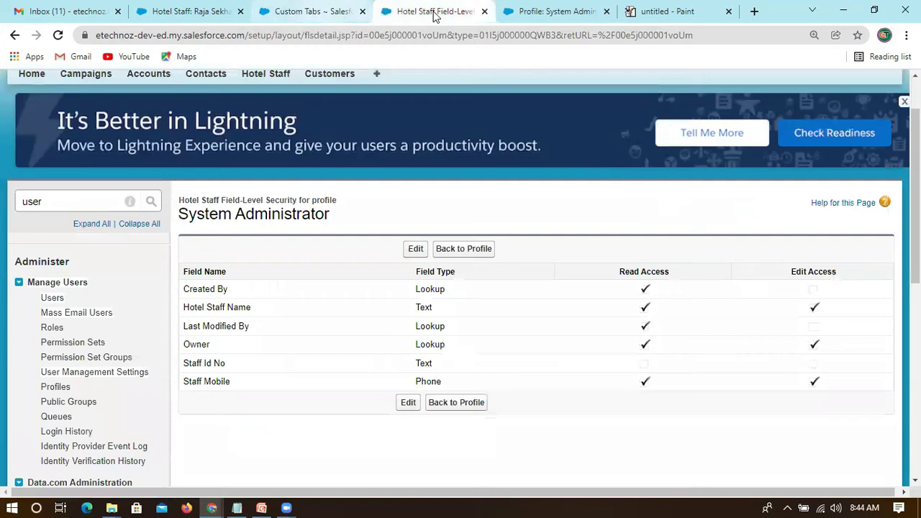
{"action": "left_click", "coordinate": [304, 13]}
{"action": "left_click", "coordinate": [200, 12]}
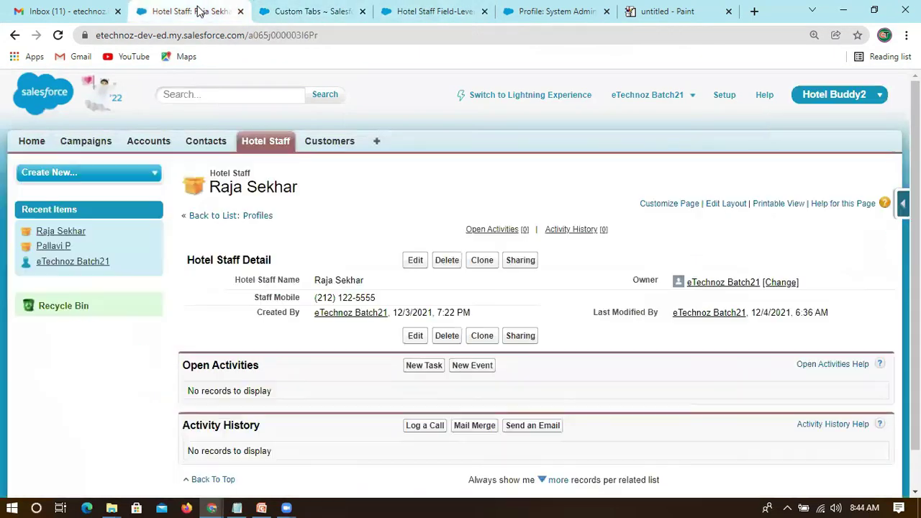
{"action": "left_click", "coordinate": [320, 14]}
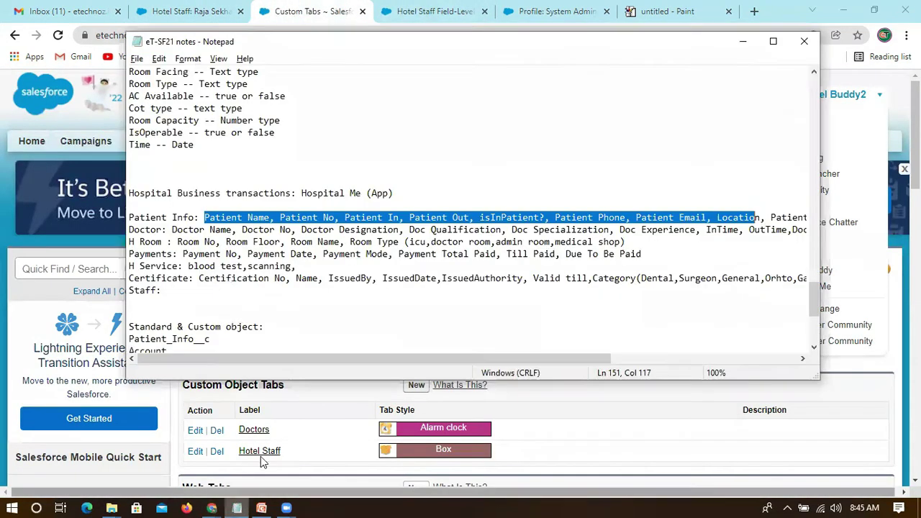
Step: Switch to the eT-SF21 notes in Notepad, highlight the Patient Info object name, and return to the Custom Tabs page
{"action": "left_click", "coordinate": [236, 508]}
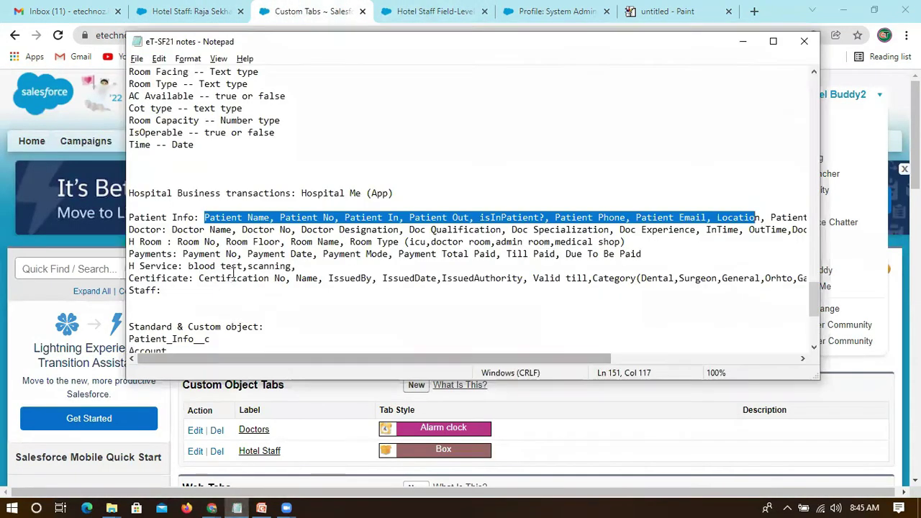
{"action": "left_click", "coordinate": [165, 225]}
{"action": "left_click_drag", "start_coordinate": [129, 217], "coordinate": [194, 218]}
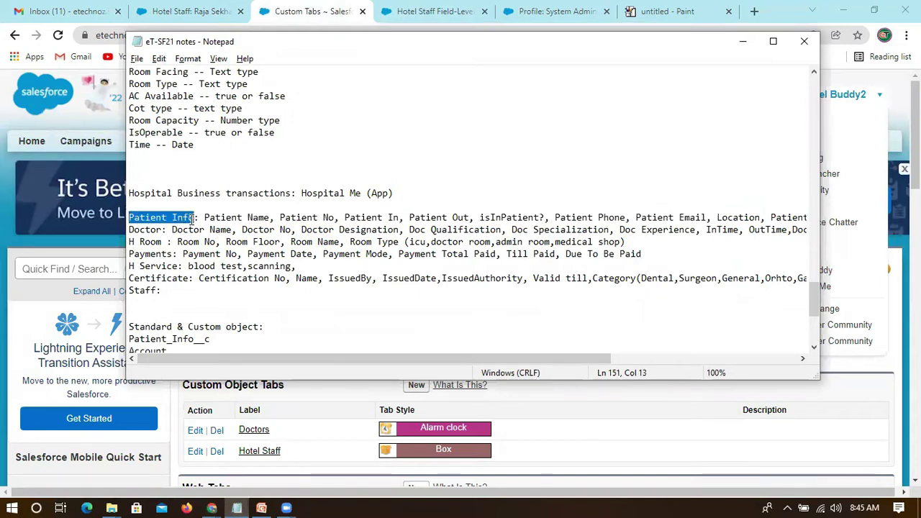
{"action": "key", "text": "alt+Tab"}
{"action": "scroll", "coordinate": [295, 427], "scroll_direction": "down", "scroll_amount": 1}
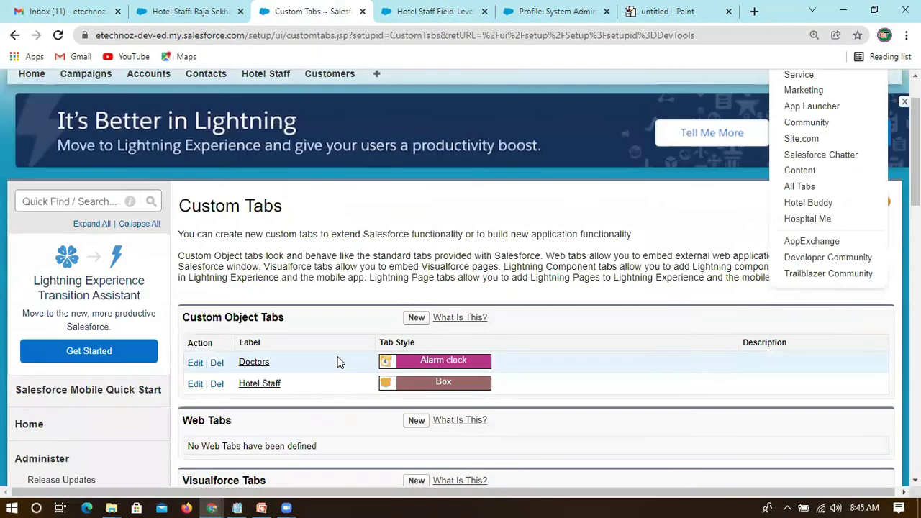
{"action": "left_click", "coordinate": [324, 324]}
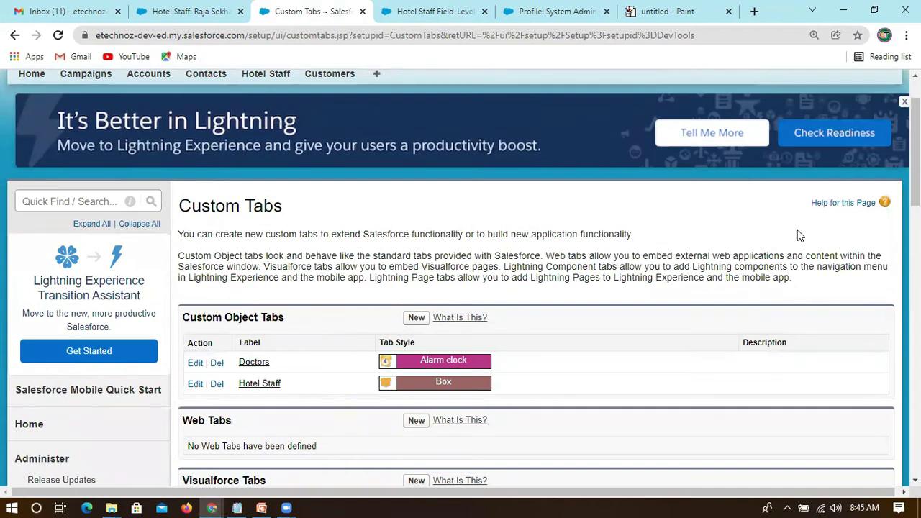
Step: Check the list of available apps again from the Custom Tabs page
{"action": "scroll", "coordinate": [799, 232], "scroll_direction": "up", "scroll_amount": 1}
{"action": "left_click", "coordinate": [833, 98]}
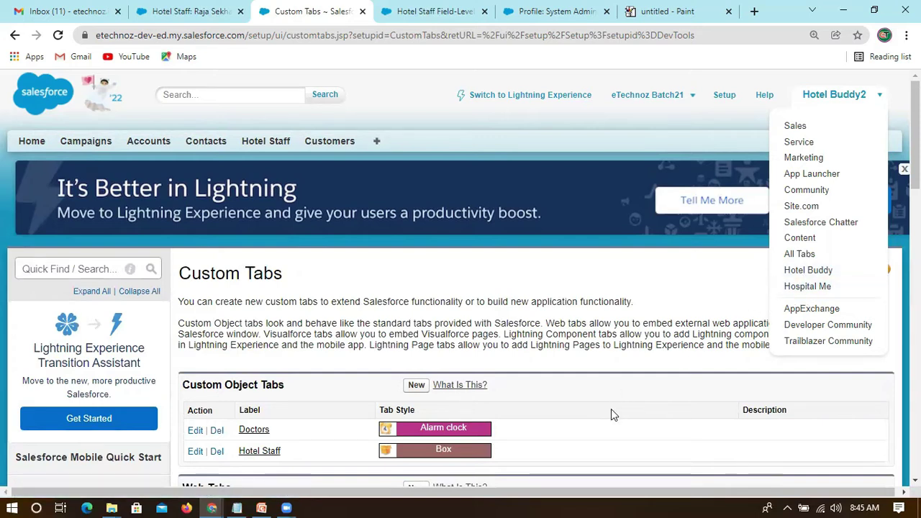
{"action": "left_click", "coordinate": [577, 387]}
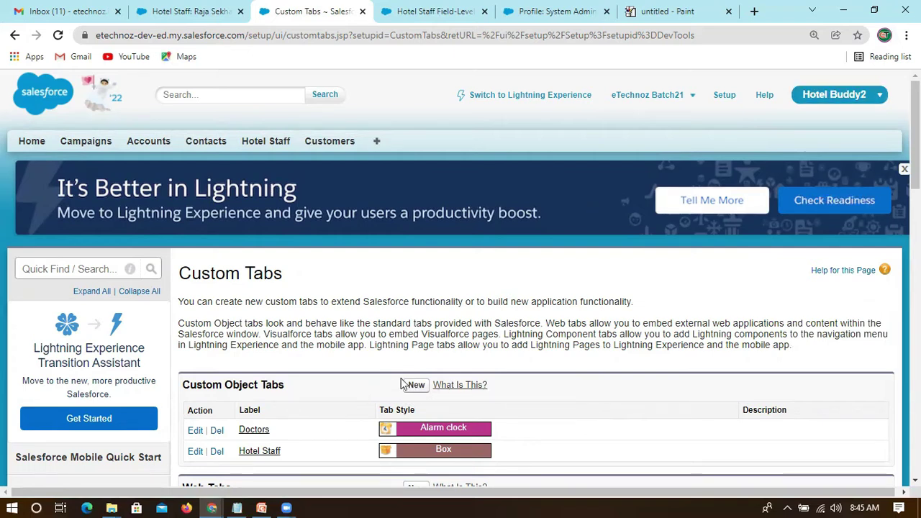
Step: Start a new custom object tab for the Patient Info object and give it the Bridge tab style
{"action": "scroll", "coordinate": [331, 415], "scroll_direction": "down", "scroll_amount": 1}
{"action": "left_click", "coordinate": [416, 318]}
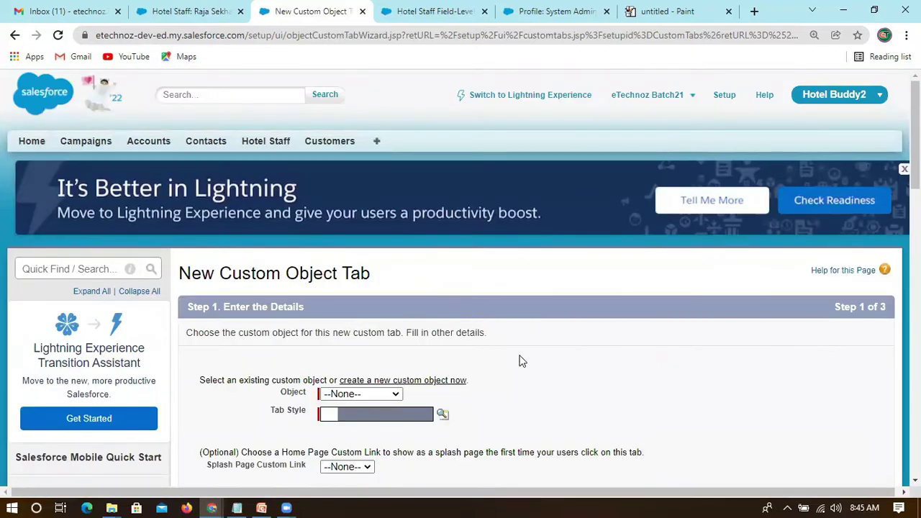
{"action": "left_click", "coordinate": [377, 395]}
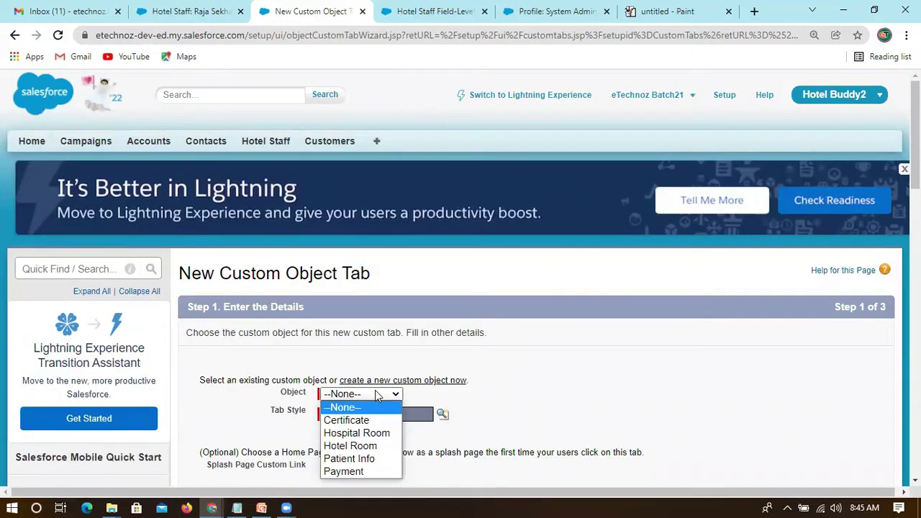
{"action": "left_click", "coordinate": [350, 458]}
{"action": "scroll", "coordinate": [471, 321], "scroll_direction": "down", "scroll_amount": 1}
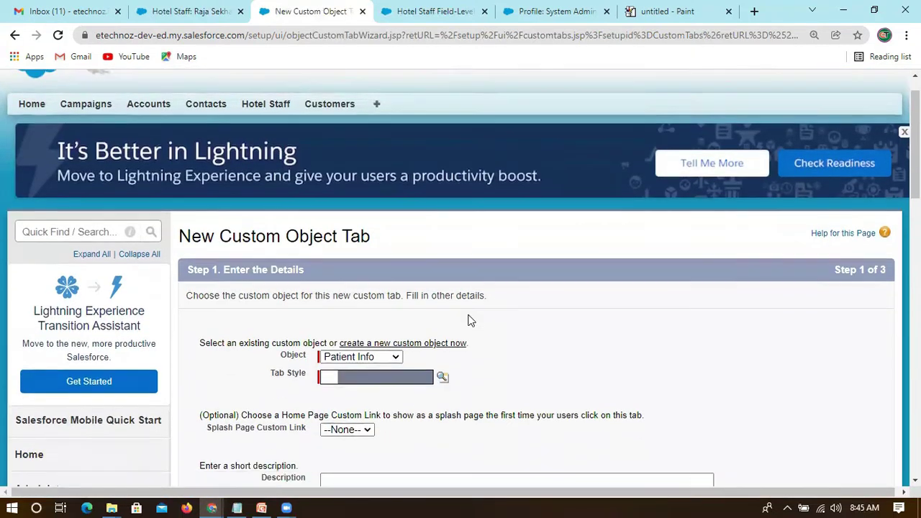
{"action": "left_click", "coordinate": [442, 346]}
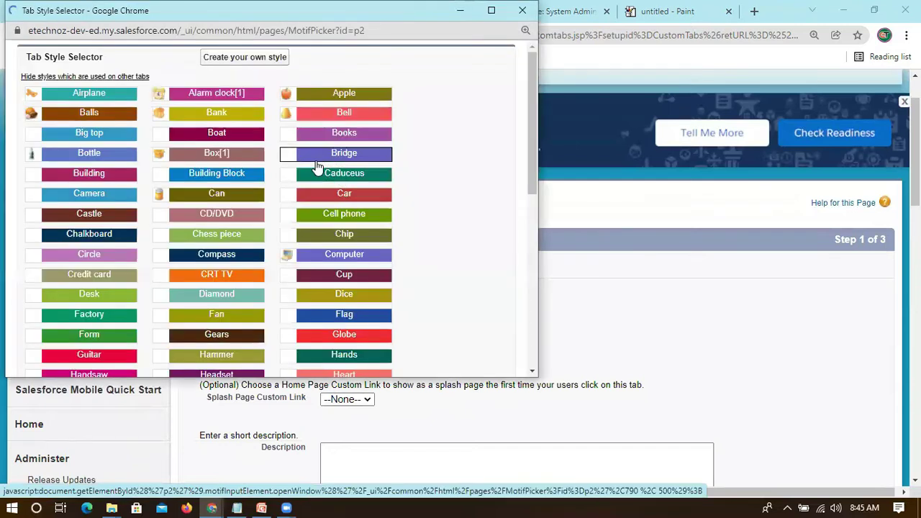
{"action": "left_click", "coordinate": [332, 155]}
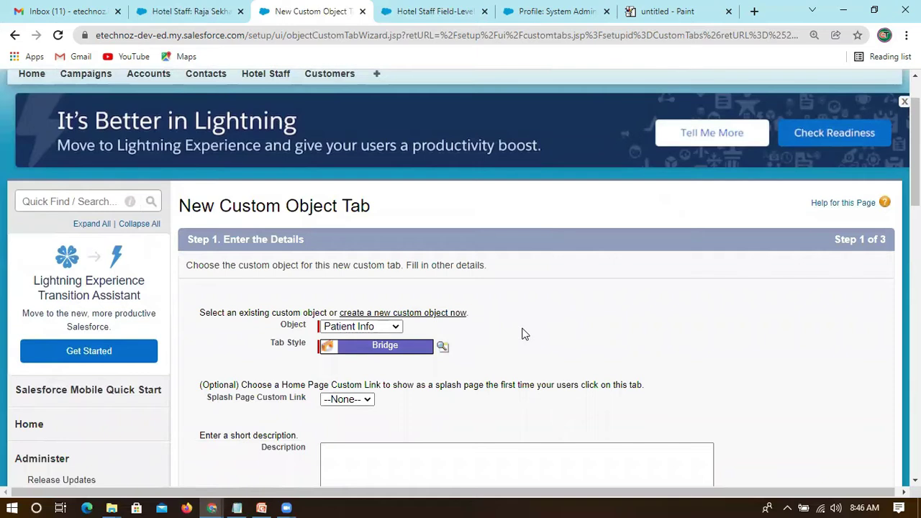
Step: Compare the New Custom Object Tab title with the tab-to-SObject hierarchy slide in the SFDC_Introduction PowerPoint deck, and return to the wizard
{"action": "scroll", "coordinate": [524, 333], "scroll_direction": "up", "scroll_amount": 1}
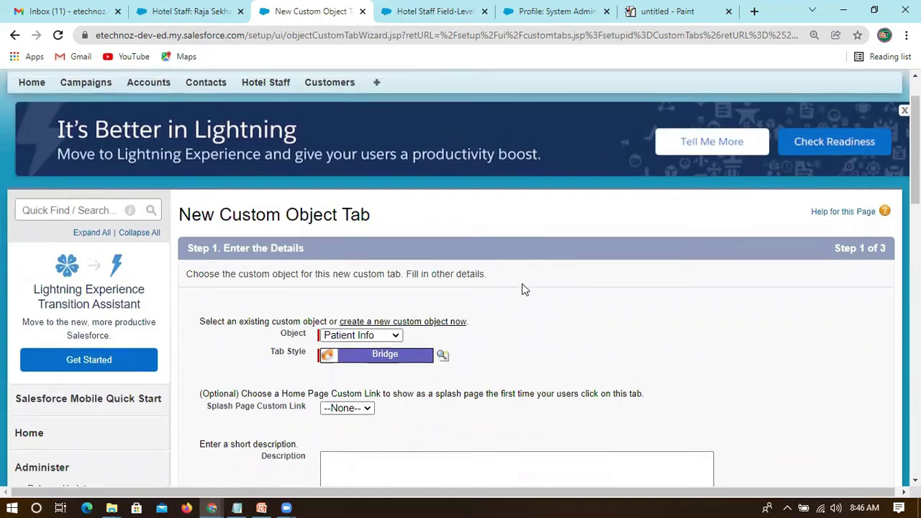
{"action": "scroll", "coordinate": [530, 374], "scroll_direction": "down", "scroll_amount": 1}
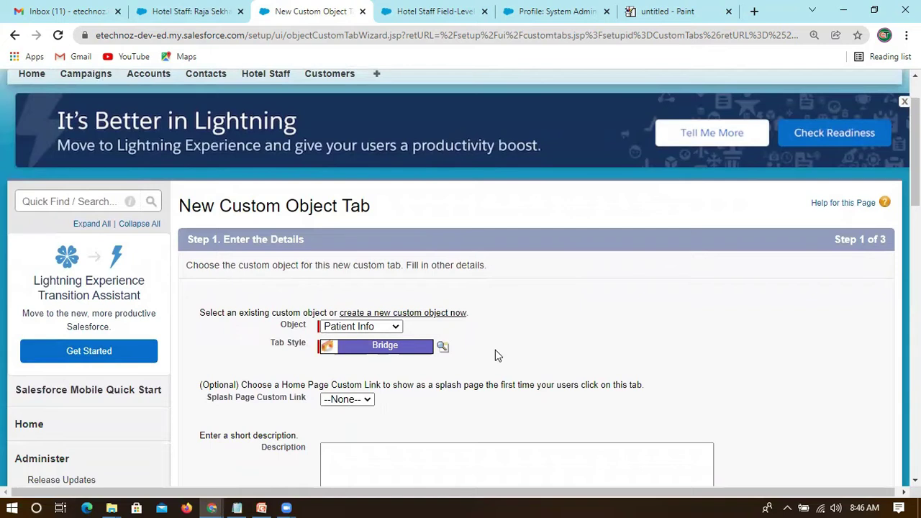
{"action": "scroll", "coordinate": [495, 349], "scroll_direction": "up", "scroll_amount": 1}
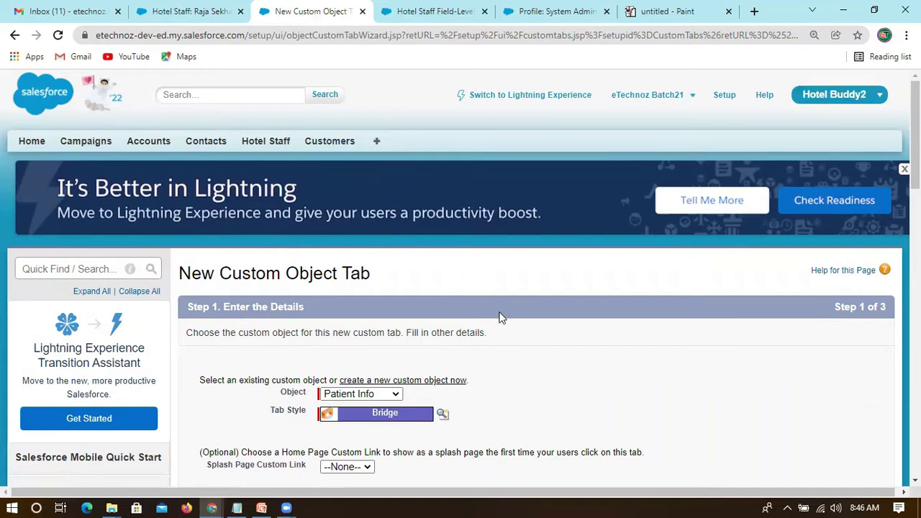
{"action": "left_click_drag", "start_coordinate": [367, 272], "coordinate": [279, 274]}
{"action": "left_click", "coordinate": [403, 276]}
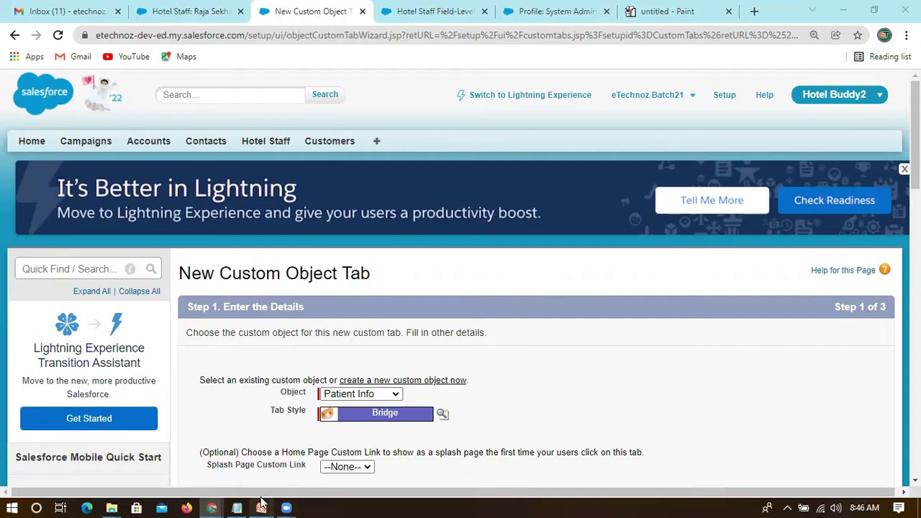
{"action": "left_click", "coordinate": [261, 508]}
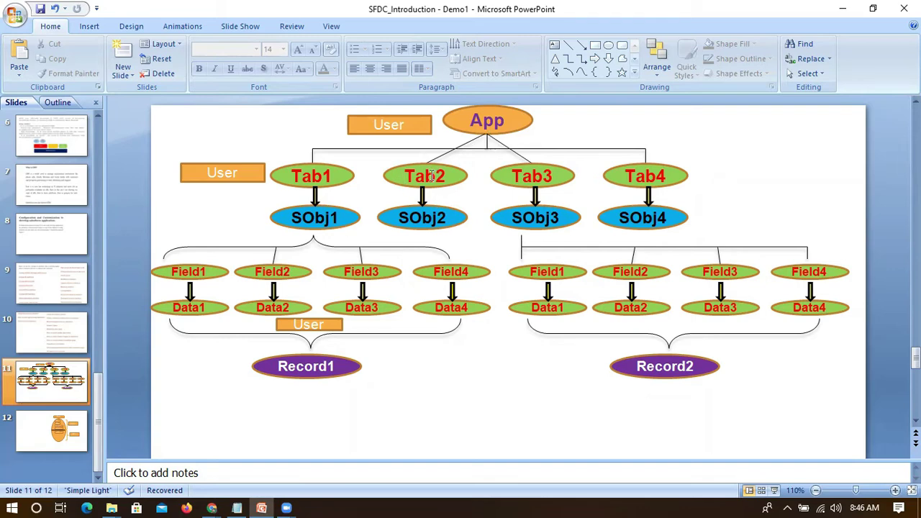
{"action": "key", "text": "alt+Tab"}
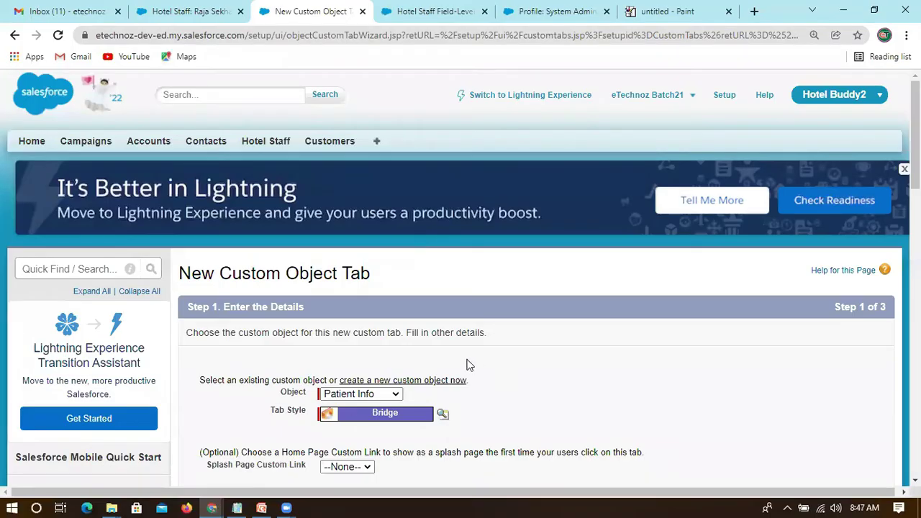
Step: Review the object, tab style, splash page link and description fields in the wizard's first step
{"action": "scroll", "coordinate": [467, 367], "scroll_direction": "down", "scroll_amount": 1}
{"action": "scroll", "coordinate": [576, 367], "scroll_direction": "down", "scroll_amount": 2}
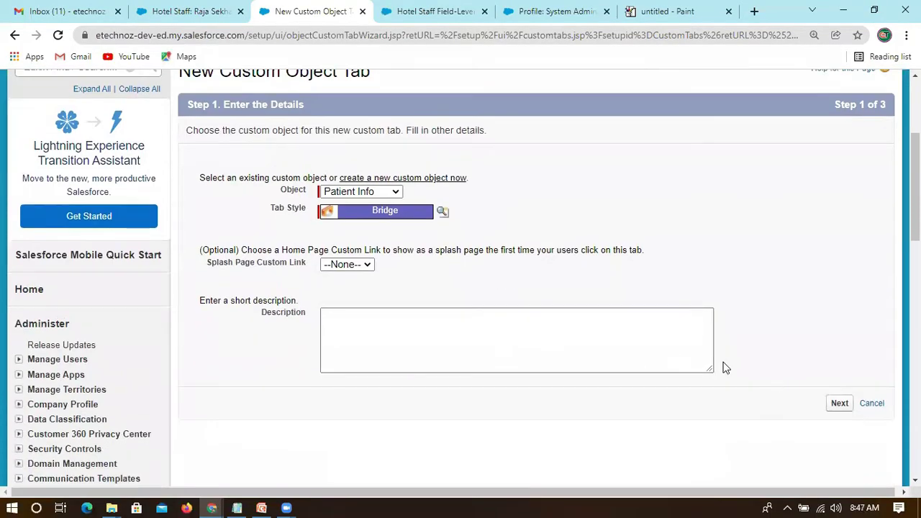
{"action": "scroll", "coordinate": [654, 266], "scroll_direction": "up", "scroll_amount": 2}
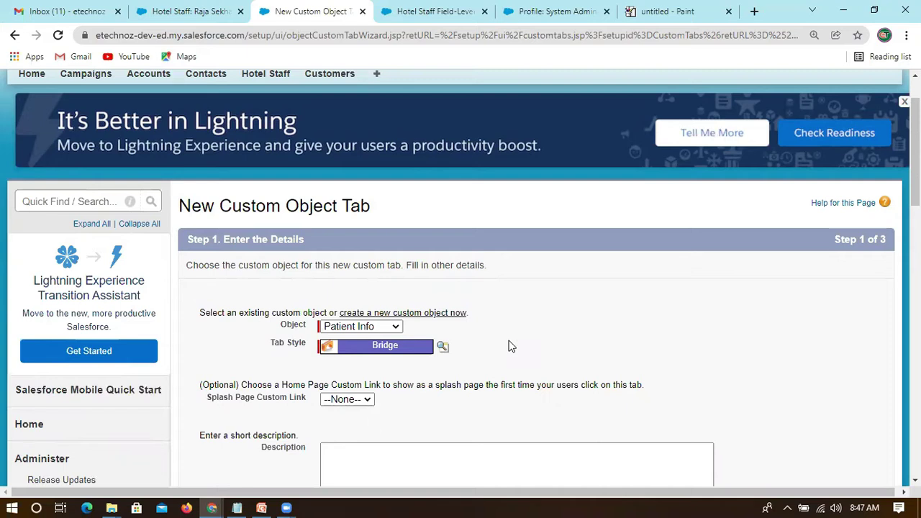
{"action": "scroll", "coordinate": [517, 338], "scroll_direction": "down", "scroll_amount": 1}
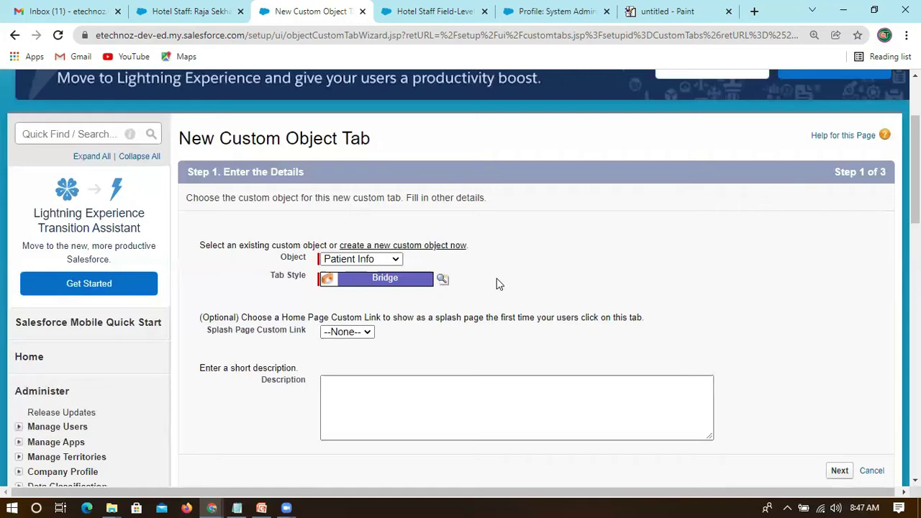
Step: Highlight the New Custom Object Tab title and the wizard's step counter to examine how many steps it has
{"action": "left_click_drag", "start_coordinate": [287, 141], "coordinate": [397, 141]}
{"action": "left_click", "coordinate": [859, 149]}
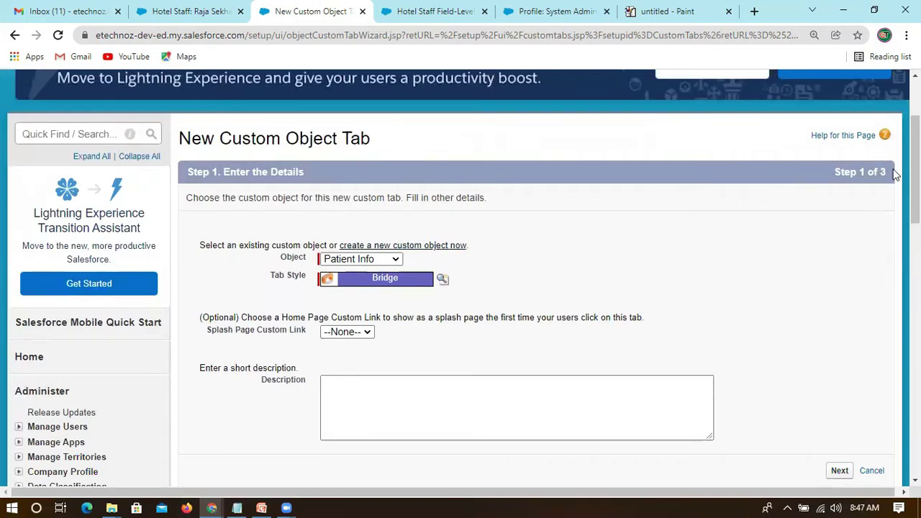
{"action": "left_click_drag", "start_coordinate": [895, 175], "coordinate": [861, 172]}
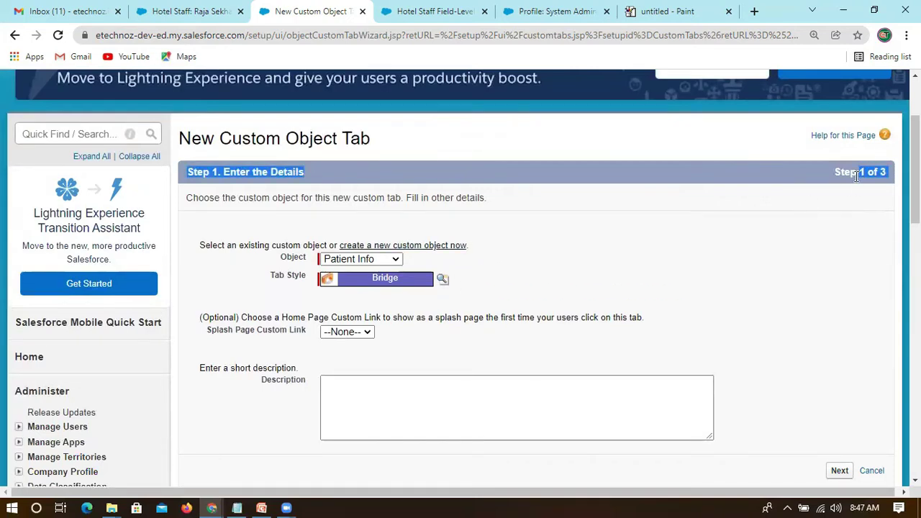
{"action": "left_click", "coordinate": [862, 173]}
{"action": "mouse_move", "coordinate": [861, 171]}
{"action": "left_mouse_down"}
{"action": "mouse_move", "coordinate": [882, 170]}
{"action": "mouse_move", "coordinate": [864, 175]}
{"action": "left_mouse_up"}
{"action": "left_click", "coordinate": [861, 195]}
{"action": "left_click", "coordinate": [824, 198]}
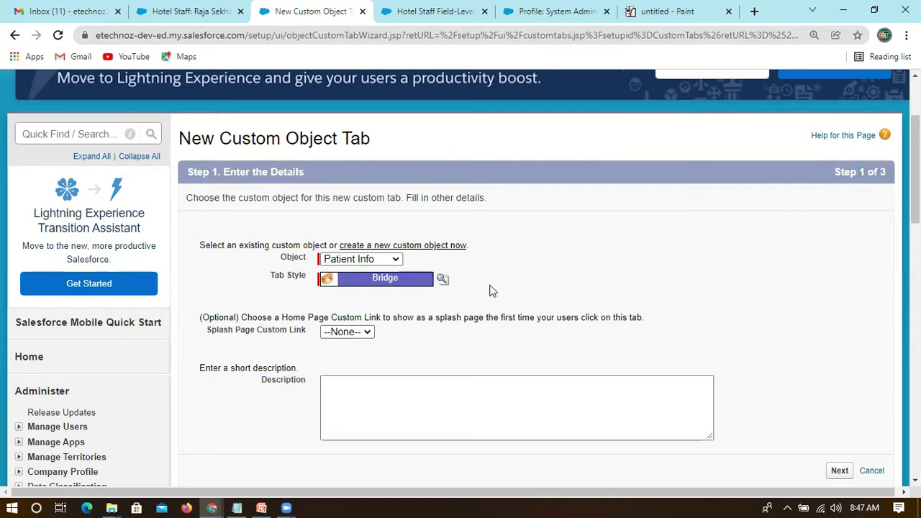
Step: Recheck the Patient Info object selection and highlight the Enter the Details heading
{"action": "left_click", "coordinate": [363, 261]}
{"action": "left_click", "coordinate": [346, 326]}
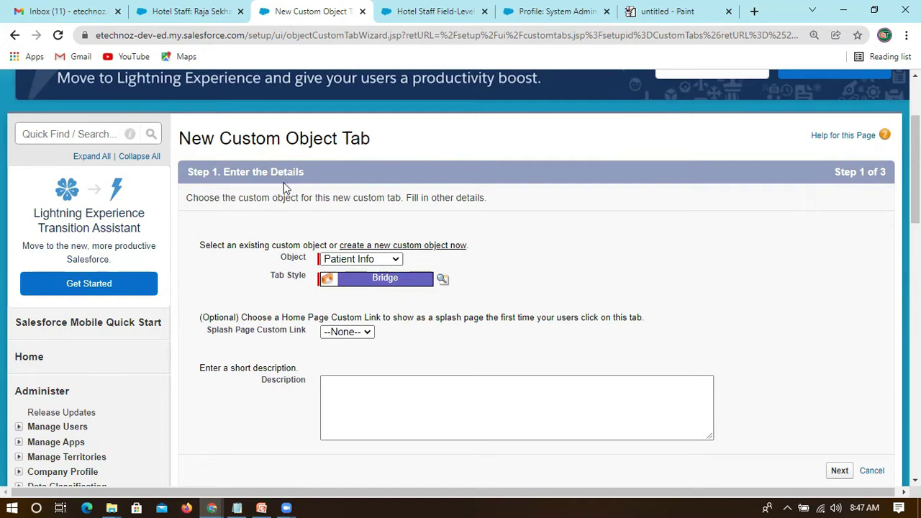
{"action": "left_click_drag", "start_coordinate": [306, 174], "coordinate": [229, 174]}
{"action": "left_click", "coordinate": [245, 263]}
Step: Continue to the profiles step, apply Default Off to all profiles, switch to per-profile visibility and set System Administrator to Default On
{"action": "left_click", "coordinate": [838, 470]}
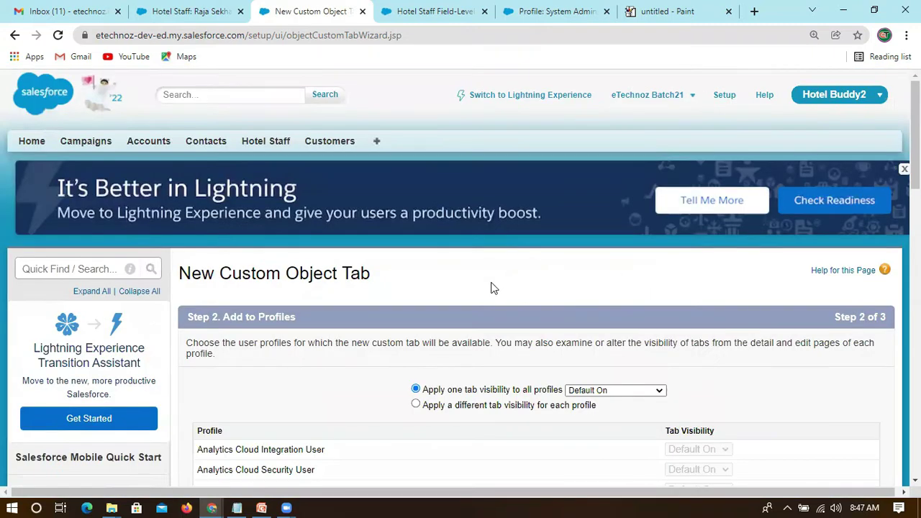
{"action": "scroll", "coordinate": [493, 288], "scroll_direction": "down", "scroll_amount": 3}
{"action": "left_click", "coordinate": [613, 254]}
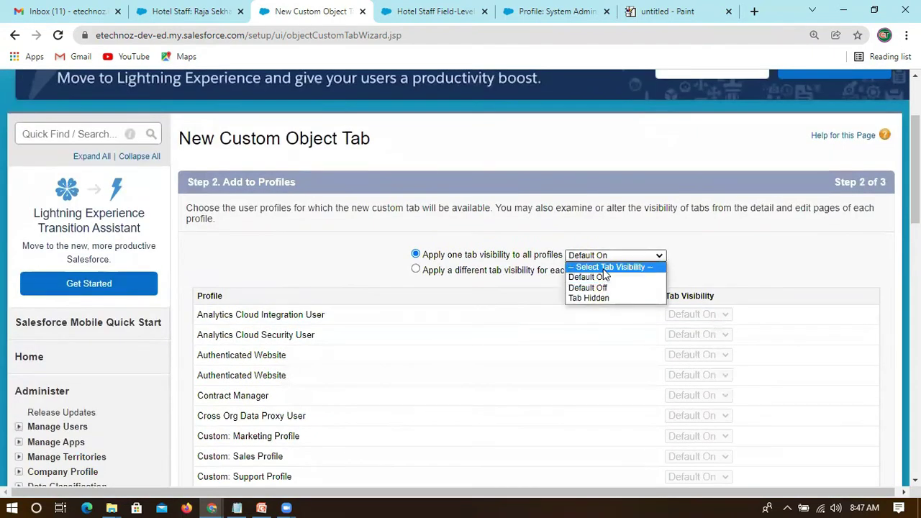
{"action": "left_click", "coordinate": [597, 288]}
{"action": "left_click", "coordinate": [437, 270]}
{"action": "scroll", "coordinate": [651, 352], "scroll_direction": "down", "scroll_amount": 1}
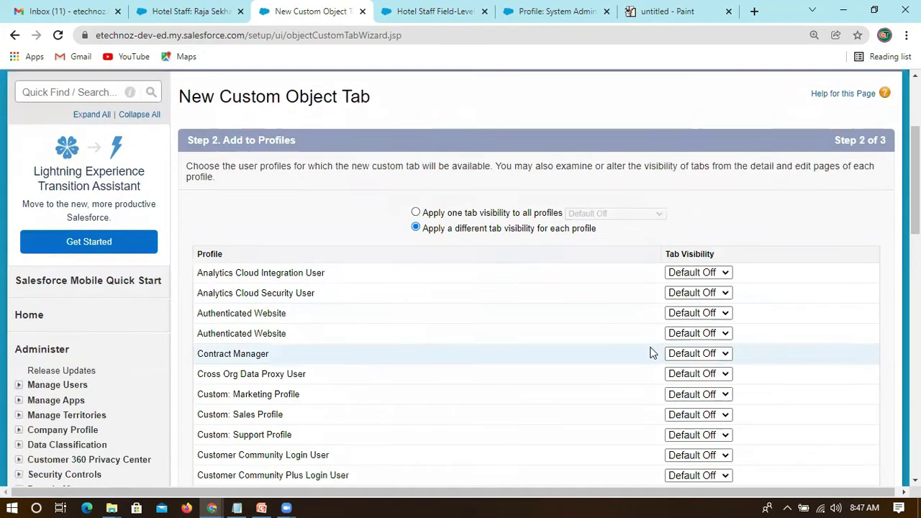
{"action": "scroll", "coordinate": [651, 353], "scroll_direction": "down", "scroll_amount": 12}
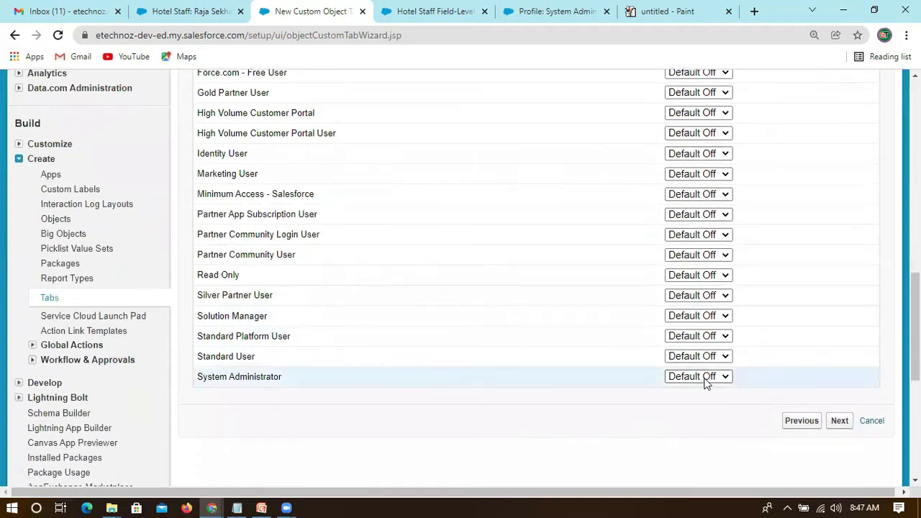
{"action": "left_click", "coordinate": [705, 381]}
{"action": "left_click", "coordinate": [689, 390]}
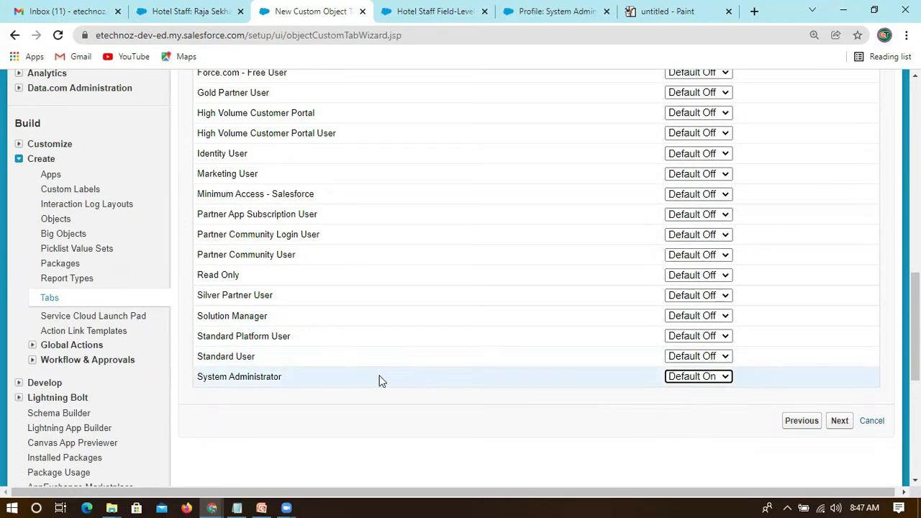
Step: Continue to the Add to Custom Apps step and exclude the new tab from every app in the list
{"action": "left_click", "coordinate": [839, 421]}
{"action": "scroll", "coordinate": [525, 320], "scroll_direction": "down", "scroll_amount": 6}
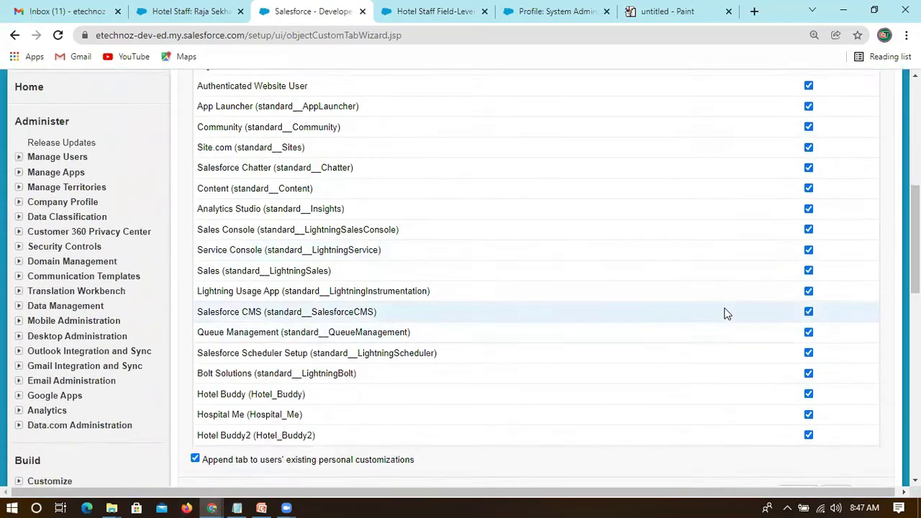
{"action": "scroll", "coordinate": [755, 252], "scroll_direction": "up", "scroll_amount": 3}
{"action": "left_click", "coordinate": [787, 146]}
{"action": "scroll", "coordinate": [720, 249], "scroll_direction": "down", "scroll_amount": 1}
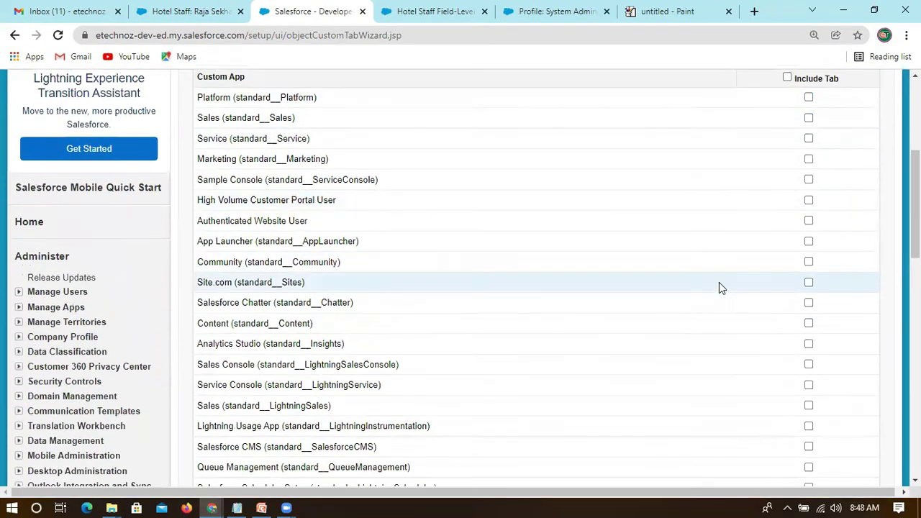
Step: Review the Add to Custom Apps heading and step counter, and include the tab only in the Hospital Me app
{"action": "scroll", "coordinate": [719, 282], "scroll_direction": "up", "scroll_amount": 3}
{"action": "left_click_drag", "start_coordinate": [885, 207], "coordinate": [857, 207]}
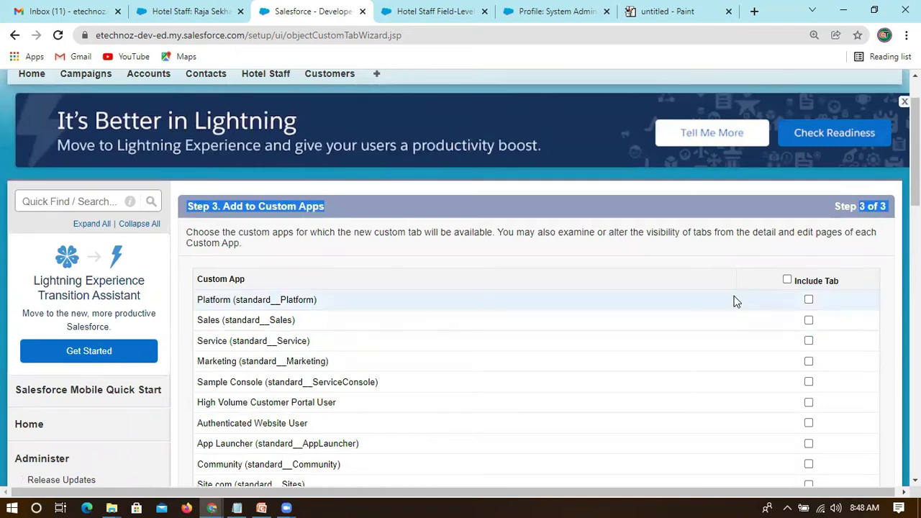
{"action": "scroll", "coordinate": [749, 223], "scroll_direction": "up", "scroll_amount": 2}
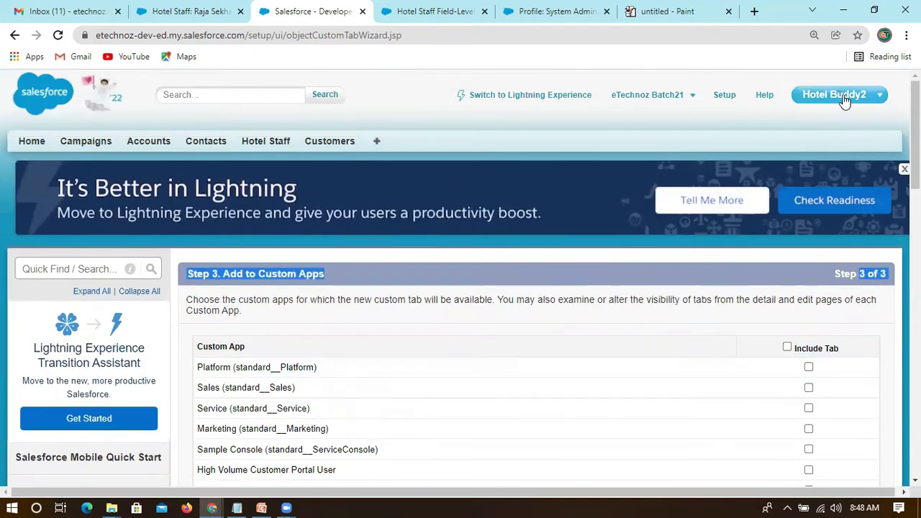
{"action": "scroll", "coordinate": [678, 350], "scroll_direction": "down", "scroll_amount": 6}
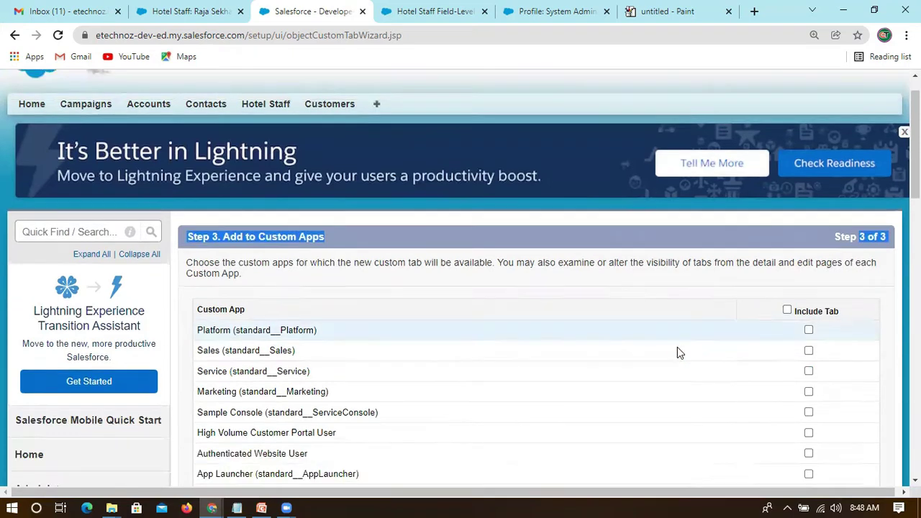
{"action": "scroll", "coordinate": [734, 382], "scroll_direction": "down", "scroll_amount": 1}
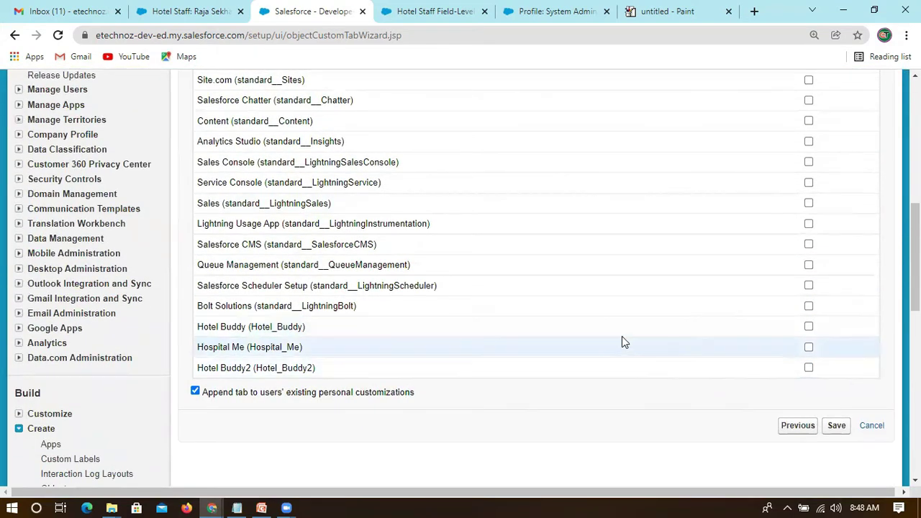
{"action": "left_click", "coordinate": [809, 348]}
{"action": "left_click_drag", "start_coordinate": [197, 346], "coordinate": [315, 360]}
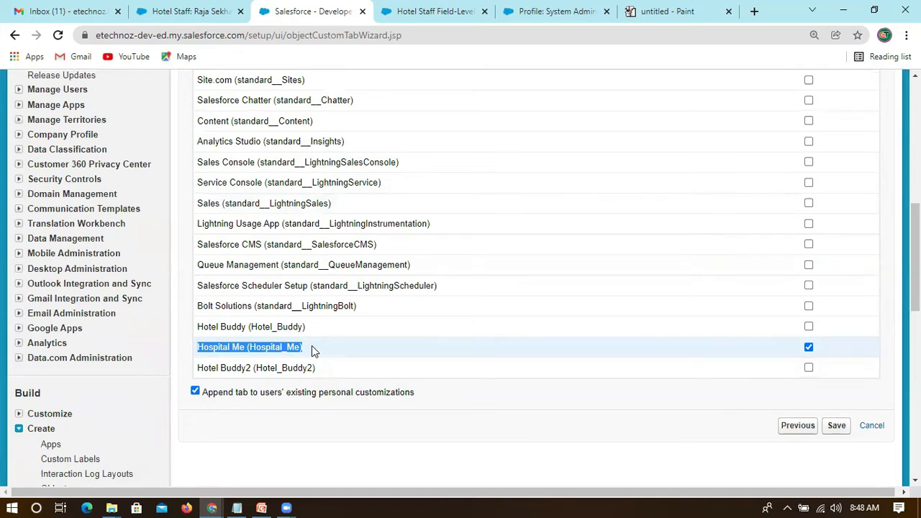
Step: Check the App and tab hierarchy slide in the SFDC_Introduction PowerPoint deck, return to the wizard and save the new tab
{"action": "left_click", "coordinate": [261, 508]}
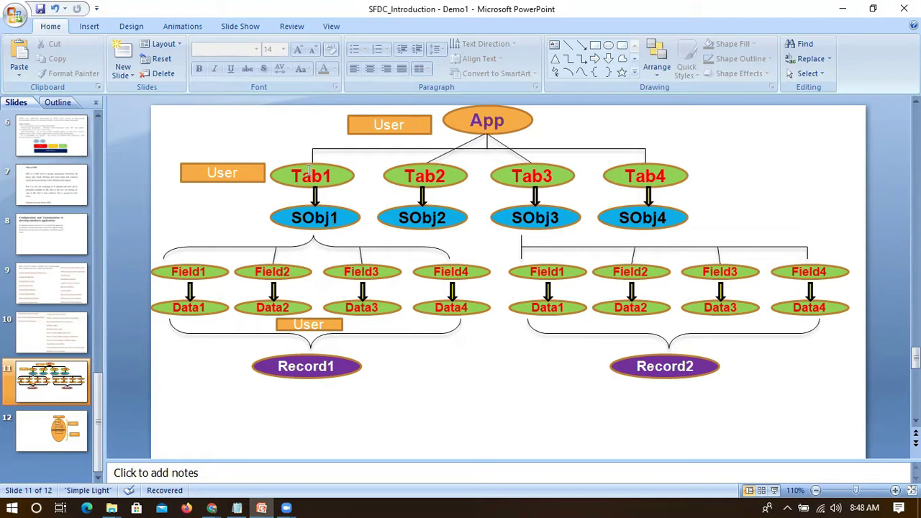
{"action": "key", "text": "alt+Tab"}
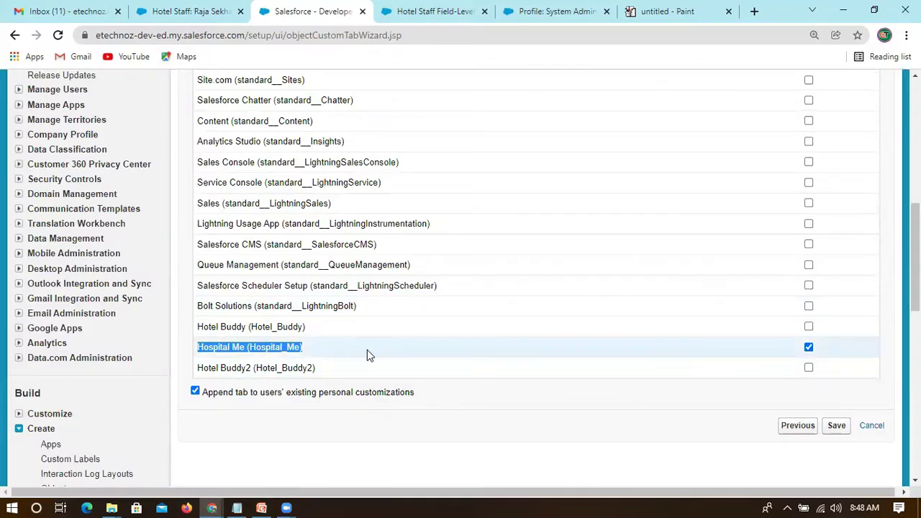
{"action": "left_click", "coordinate": [313, 347]}
{"action": "left_click", "coordinate": [836, 425]}
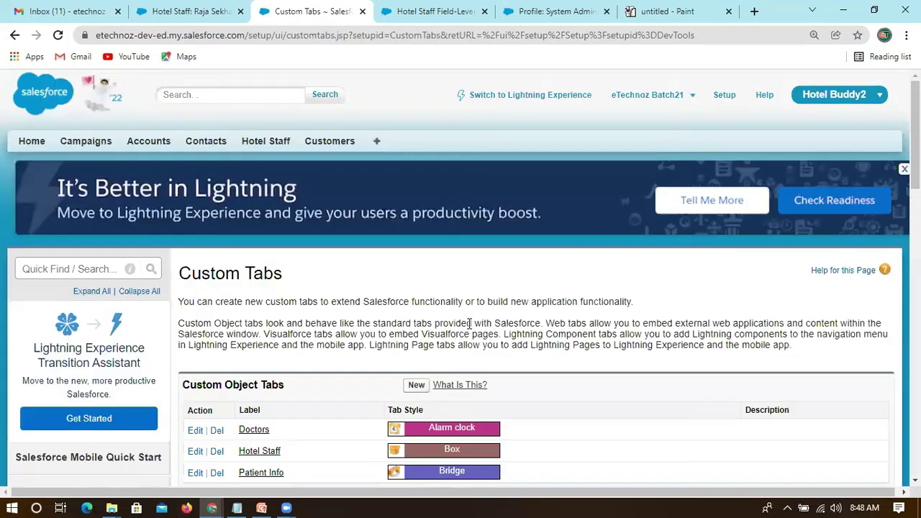
Step: Look for the Patient Info entry among the Custom Object Tabs and highlight it
{"action": "scroll", "coordinate": [331, 302], "scroll_direction": "down", "scroll_amount": 2}
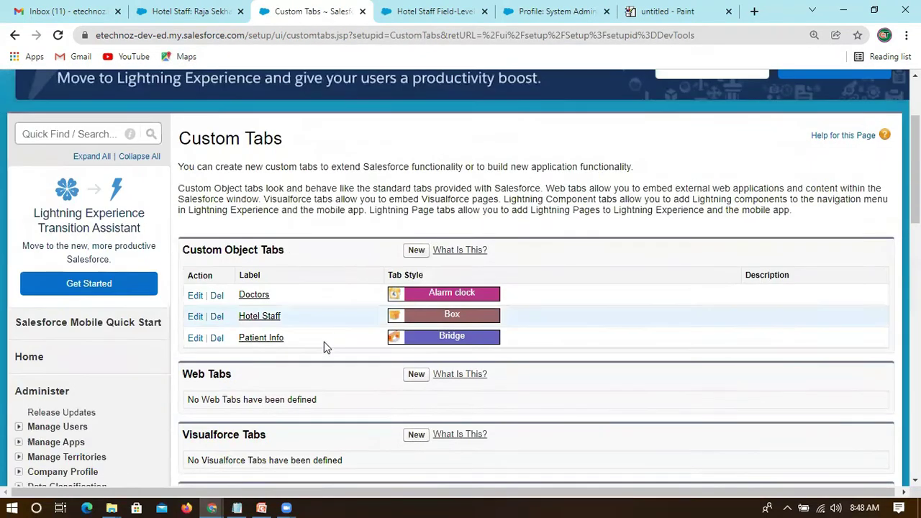
{"action": "left_click_drag", "start_coordinate": [288, 342], "coordinate": [240, 347]}
{"action": "left_click", "coordinate": [310, 337]}
{"action": "scroll", "coordinate": [288, 309], "scroll_direction": "up", "scroll_amount": 2}
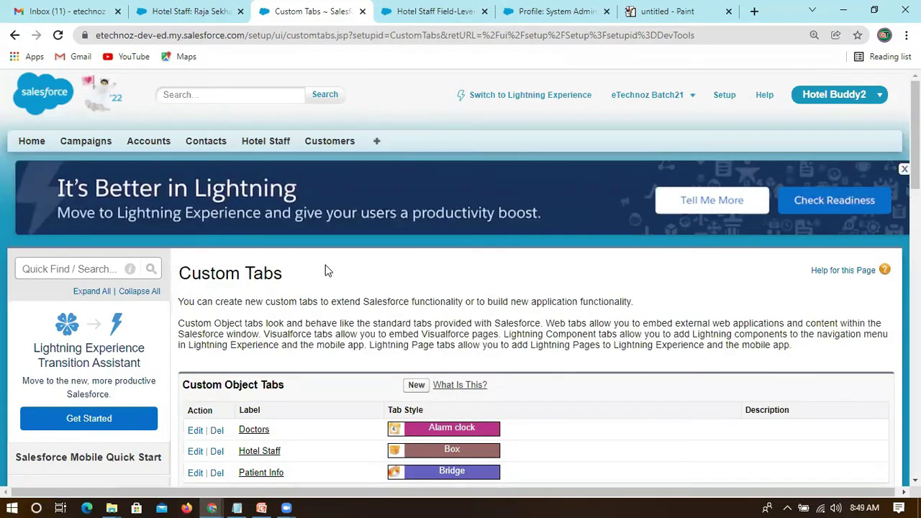
Step: Switch to the Hospital Me app and open its Patient Info tab
{"action": "left_click", "coordinate": [831, 101]}
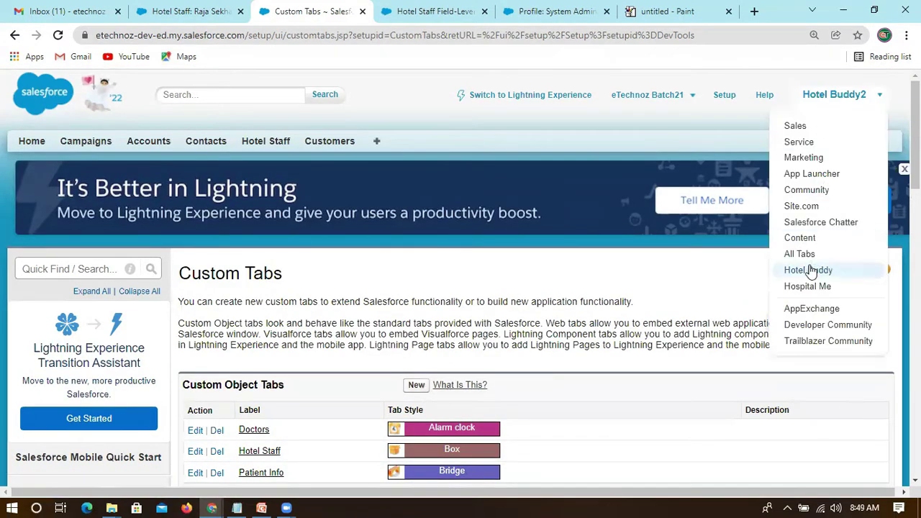
{"action": "left_click", "coordinate": [805, 282]}
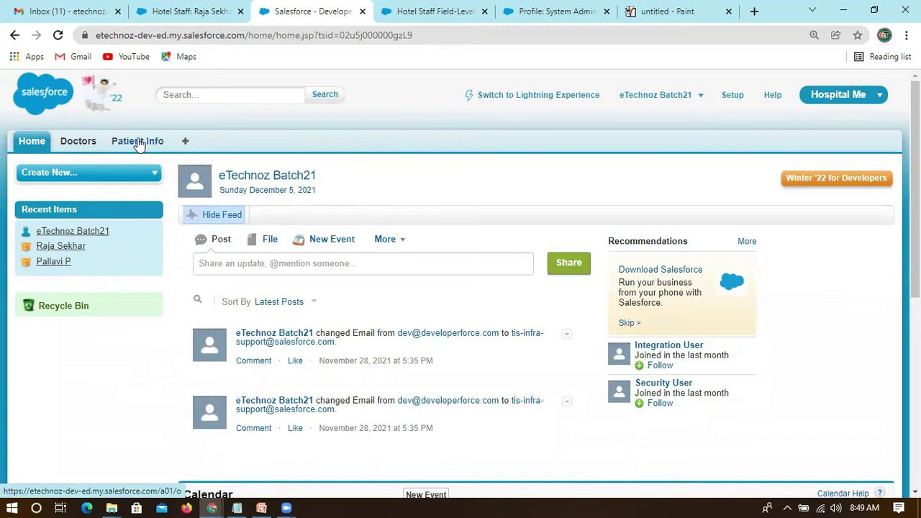
{"action": "left_click", "coordinate": [133, 145]}
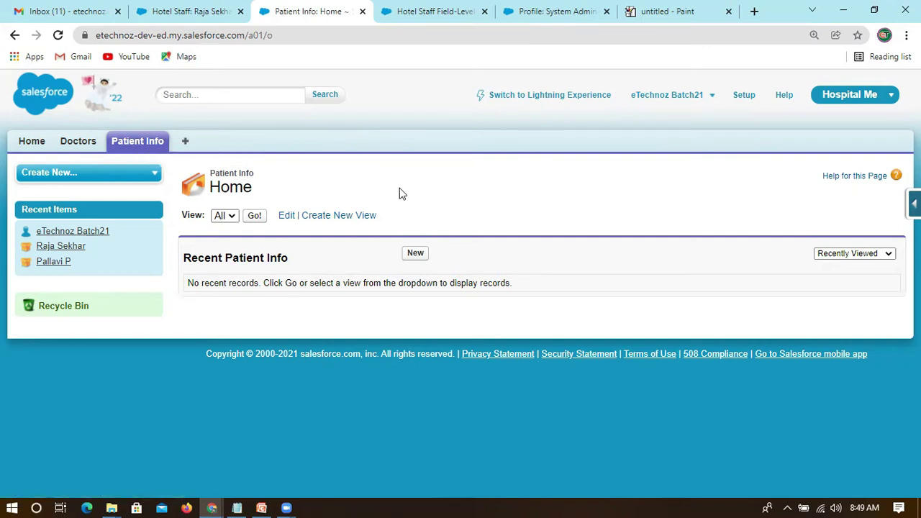
Step: Switch to the eT-SF21 notes in Notepad and add the question "How we can create data salesforce ?" below the existing notes
{"action": "left_click", "coordinate": [236, 508]}
{"action": "scroll", "coordinate": [254, 293], "scroll_direction": "down", "scroll_amount": 2}
{"action": "scroll", "coordinate": [255, 293], "scroll_direction": "down", "scroll_amount": 4}
{"action": "left_click", "coordinate": [165, 291]}
{"action": "type", "text": "How we can create"}
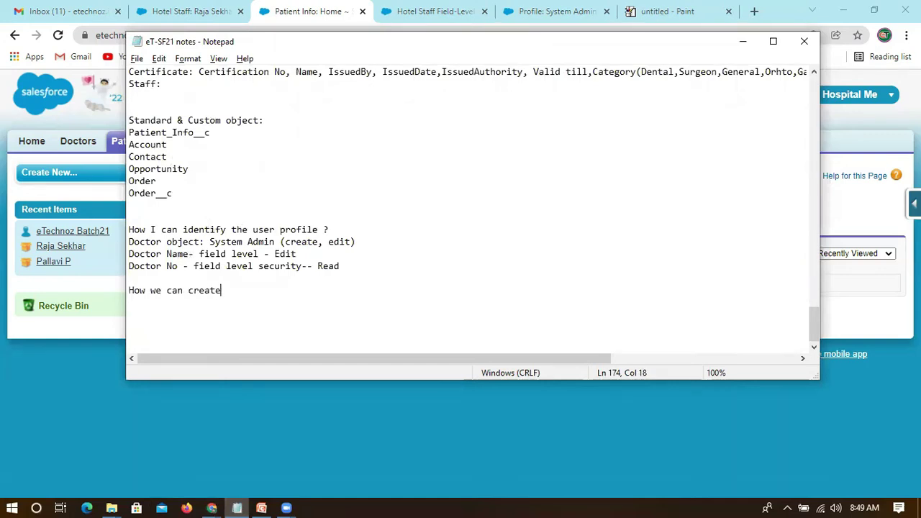
{"action": "type", "text": " aata salesforce ?"}
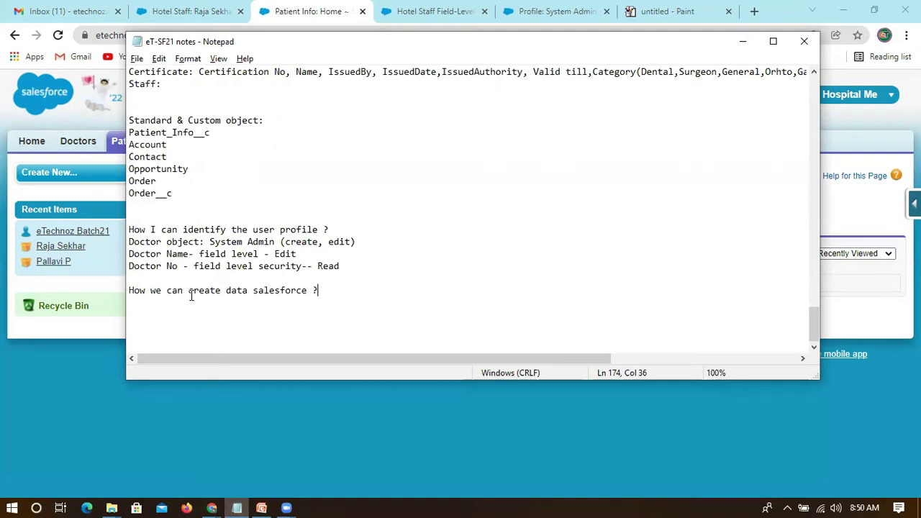
{"action": "left_click_drag", "start_coordinate": [129, 290], "coordinate": [358, 288]}
{"action": "left_click", "coordinate": [358, 288]}
{"action": "key", "text": "Return"}
{"action": "left_click", "coordinate": [742, 41]}
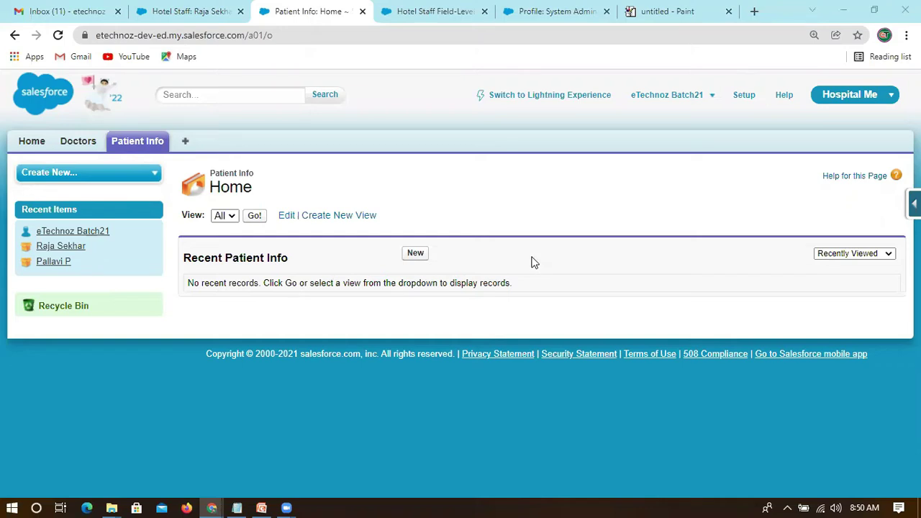
Step: Return to the Notepad notes and write "Apps -- tab -- Sobject -- fields" on the line below the question
{"action": "key", "text": "alt+Tab"}
{"action": "type", "text": "1"}
{"action": "key", "text": "BackSpace"}
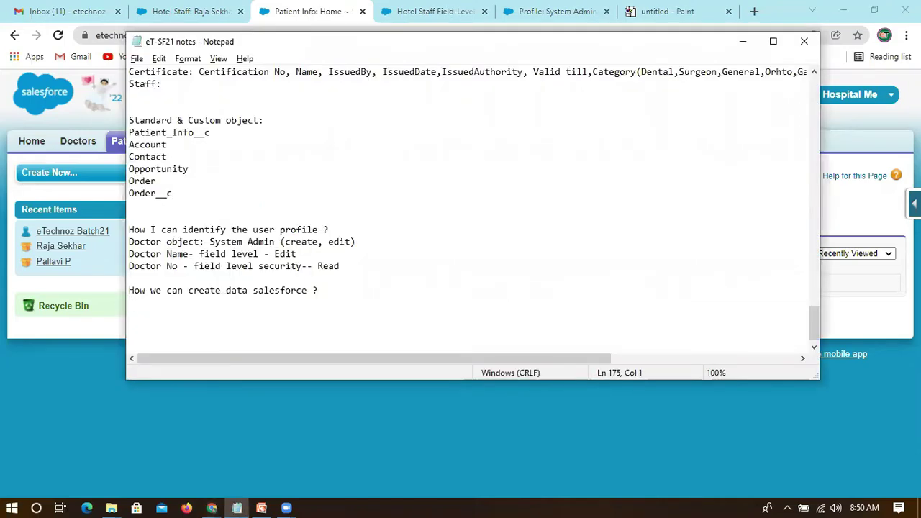
{"action": "type", "text": "Apps -- tab  -- Sobej"}
{"action": "key", "text": "BackSpace"}
{"action": "key", "text": "BackSpace"}
{"action": "type", "text": "ject"}
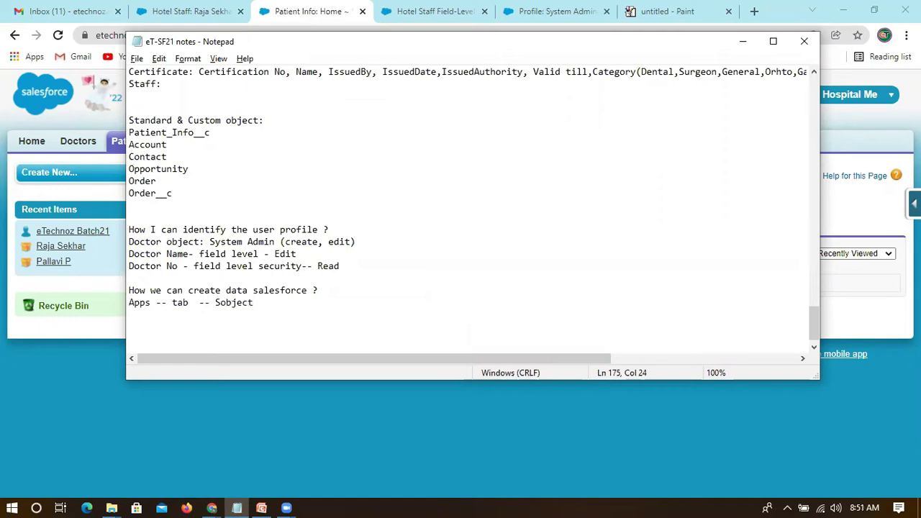
{"action": "type", "text": " -- fields"}
Step: Add the answer "-- Through Tabs only" after the data creation question and return to the Patient Info page in Salesforce
{"action": "left_click_drag", "start_coordinate": [172, 302], "coordinate": [335, 305]}
{"action": "left_click", "coordinate": [334, 302]}
{"action": "left_click_drag", "start_coordinate": [172, 302], "coordinate": [193, 303]}
{"action": "left_click", "coordinate": [324, 291]}
{"action": "type", "text": "--"}
{"action": "type", "text": " Ta"}
{"action": "key", "text": "BackSpace"}
{"action": "type", "text": "ho=rugh"}
{"action": "key", "text": "BackSpace"}
{"action": "key", "text": "BackSpace"}
{"action": "key", "text": "BackSpace"}
{"action": "key", "text": "BackSpace"}
{"action": "key", "text": "BackSpace"}
{"action": "key", "text": "BackSpace"}
{"action": "type", "text": "rough Tabs"}
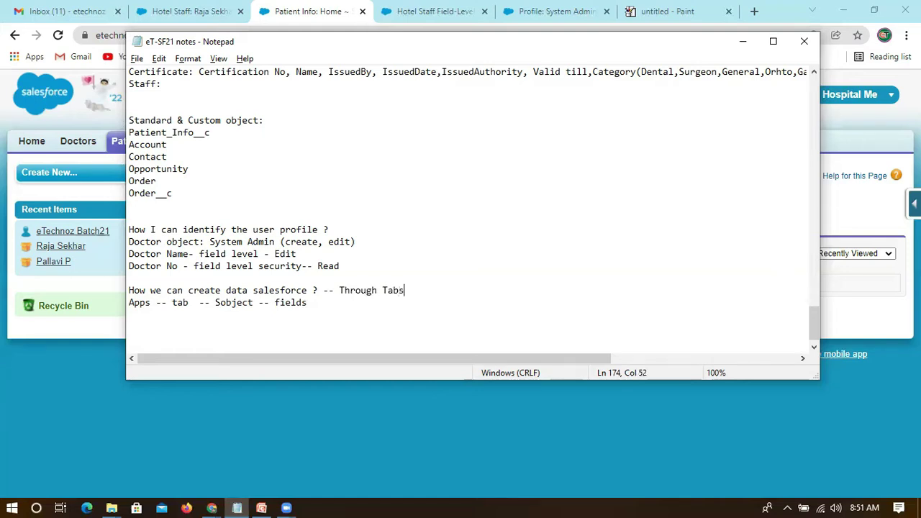
{"action": "type", "text": " only"}
{"action": "left_click_drag", "start_coordinate": [338, 290], "coordinate": [409, 290]}
{"action": "left_click", "coordinate": [452, 288]}
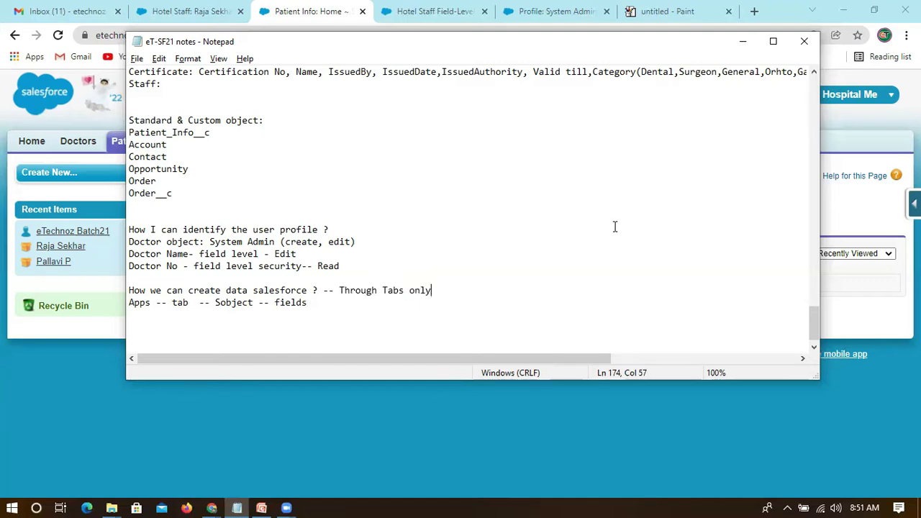
{"action": "left_click", "coordinate": [742, 41]}
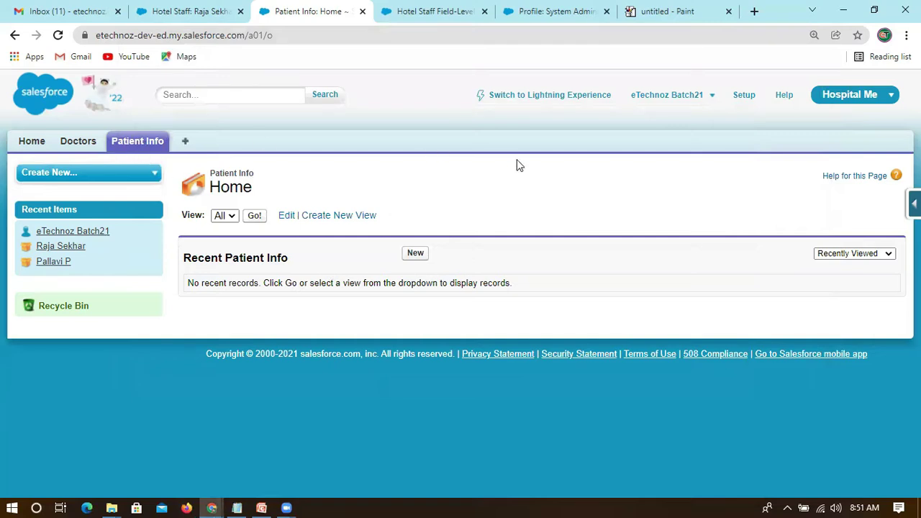
Step: Open Setup, switch to the Hotel Buddy2 app to view its tabs, and return to the Hospital Me app
{"action": "left_click", "coordinate": [746, 102]}
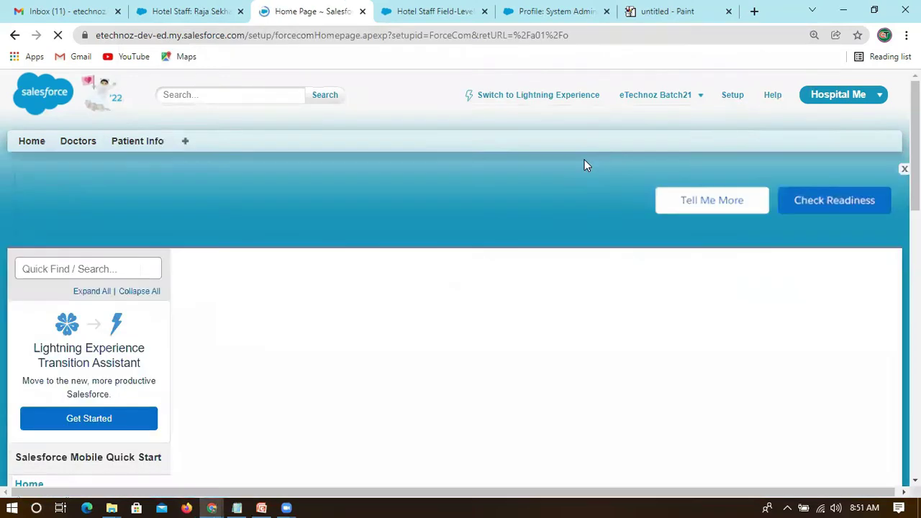
{"action": "left_click", "coordinate": [839, 94]}
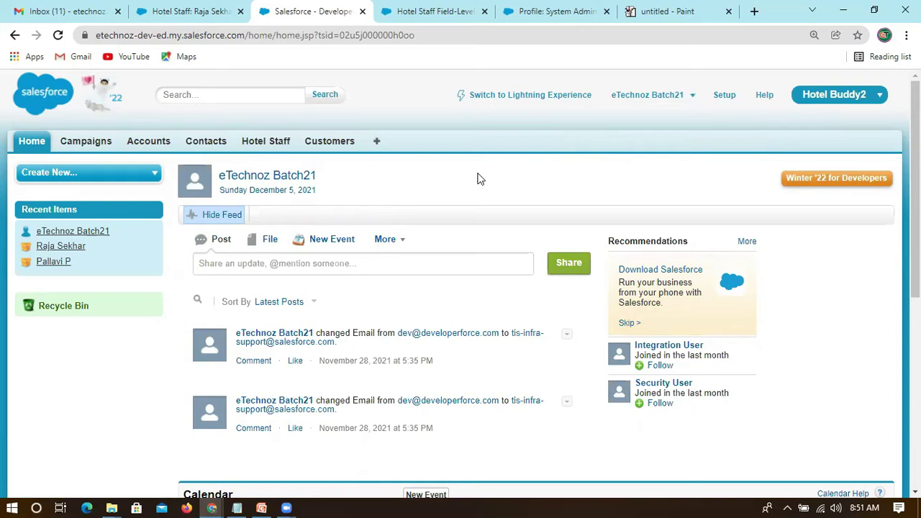
{"action": "left_click", "coordinate": [860, 98]}
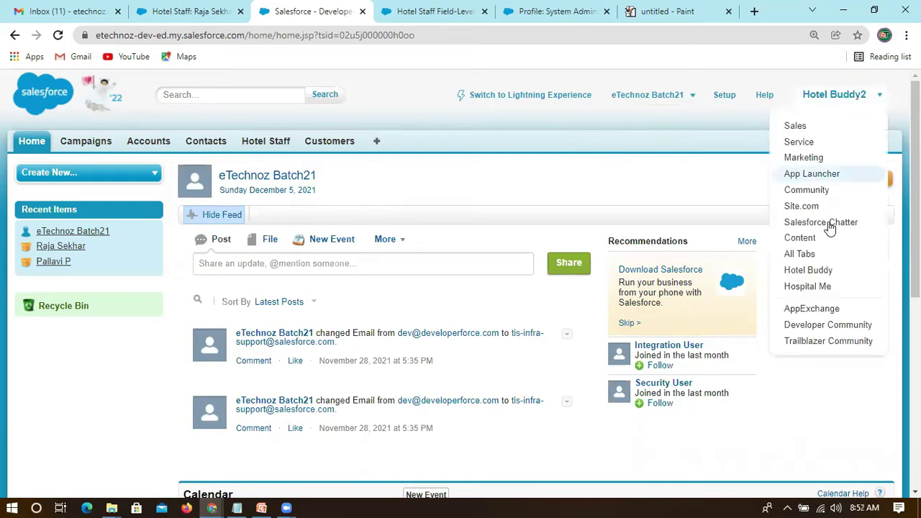
{"action": "left_click", "coordinate": [813, 285]}
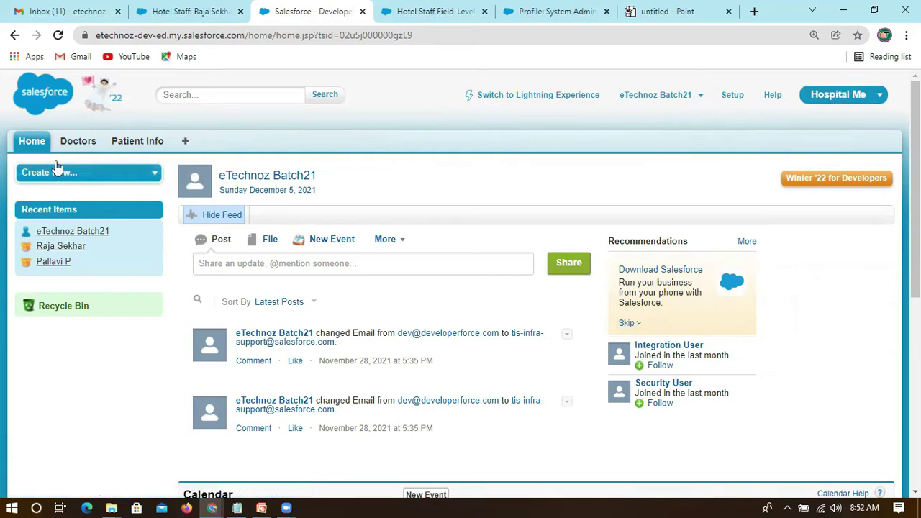
Step: View the Doctors tab, return to the Patient Info tab and open the form for a new patient record
{"action": "left_click", "coordinate": [79, 147]}
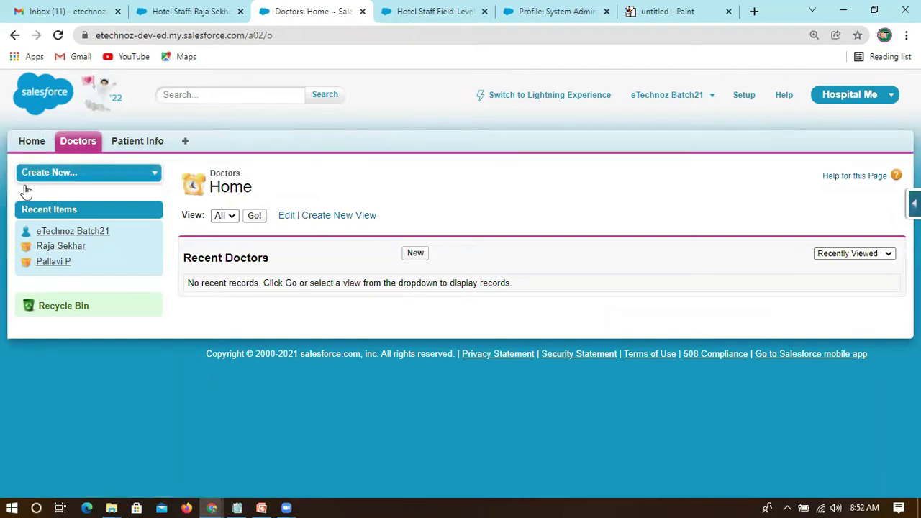
{"action": "left_click", "coordinate": [123, 145]}
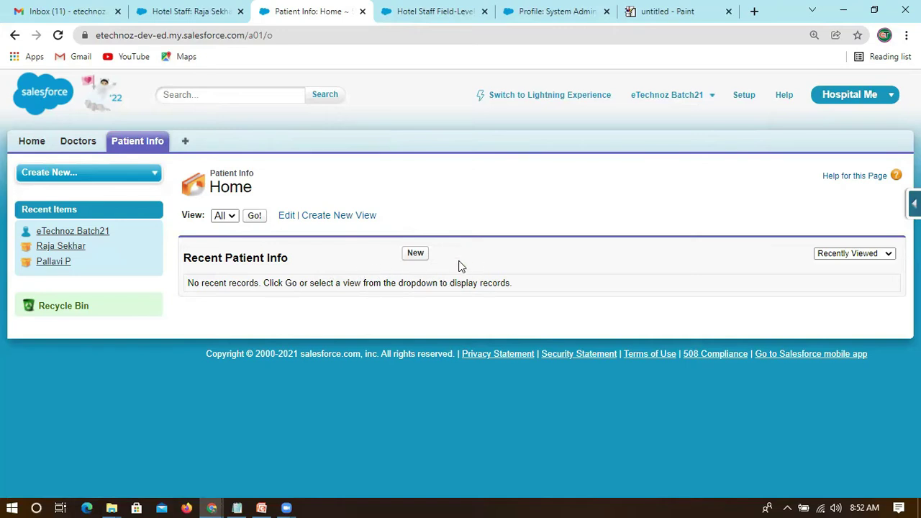
{"action": "left_click", "coordinate": [416, 255]}
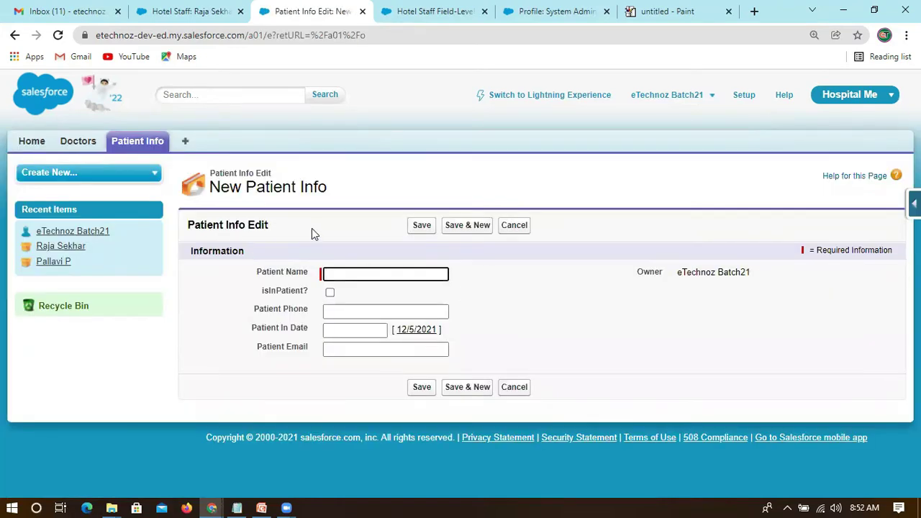
Step: Examine the field labels on the new patient form, including Patient Name and isInPatient?
{"action": "left_click_drag", "start_coordinate": [255, 279], "coordinate": [258, 350]}
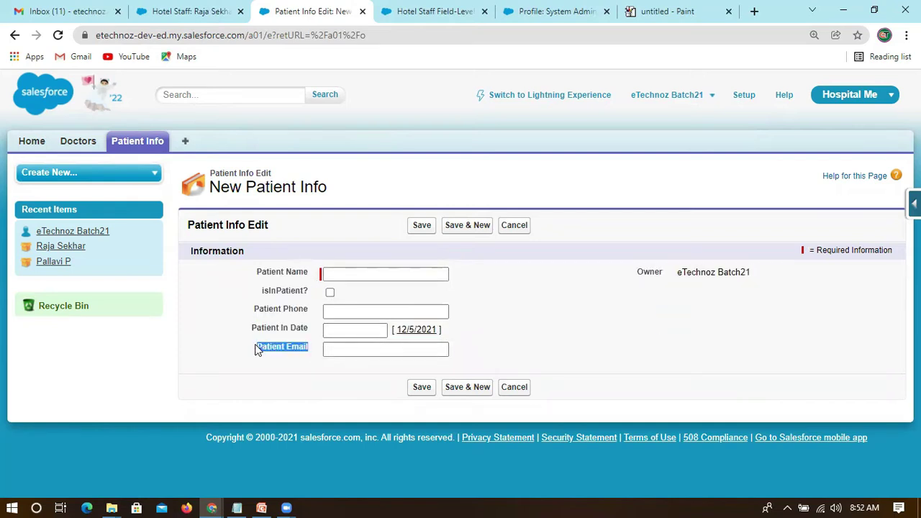
{"action": "left_click_drag", "start_coordinate": [258, 279], "coordinate": [310, 275]}
{"action": "left_click_drag", "start_coordinate": [263, 295], "coordinate": [309, 295]}
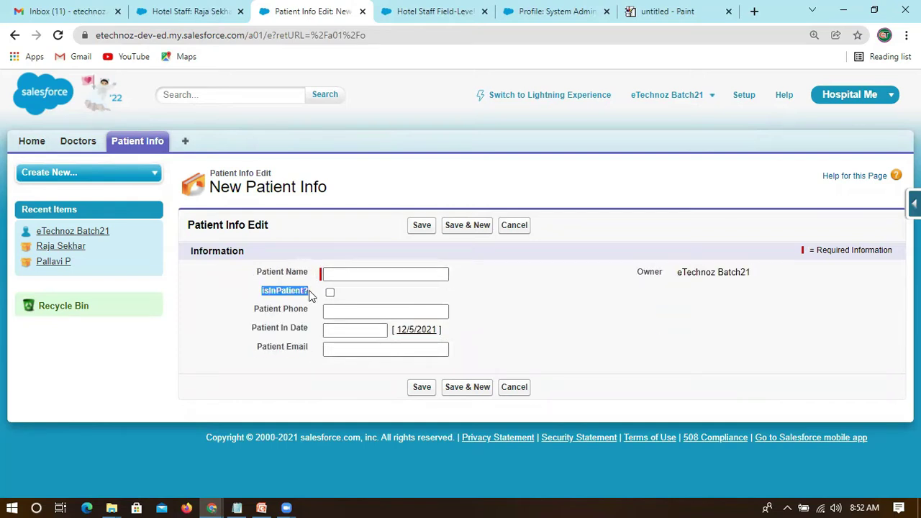
{"action": "left_click", "coordinate": [353, 291]}
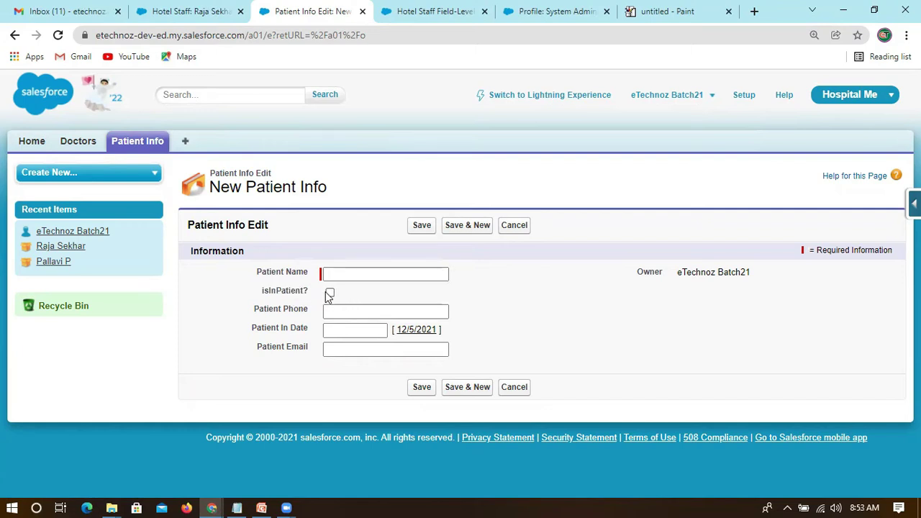
Step: Open the Hotel Staff object definition from the open Hotel Staff record and review its standard and custom fields
{"action": "left_click", "coordinate": [406, 9]}
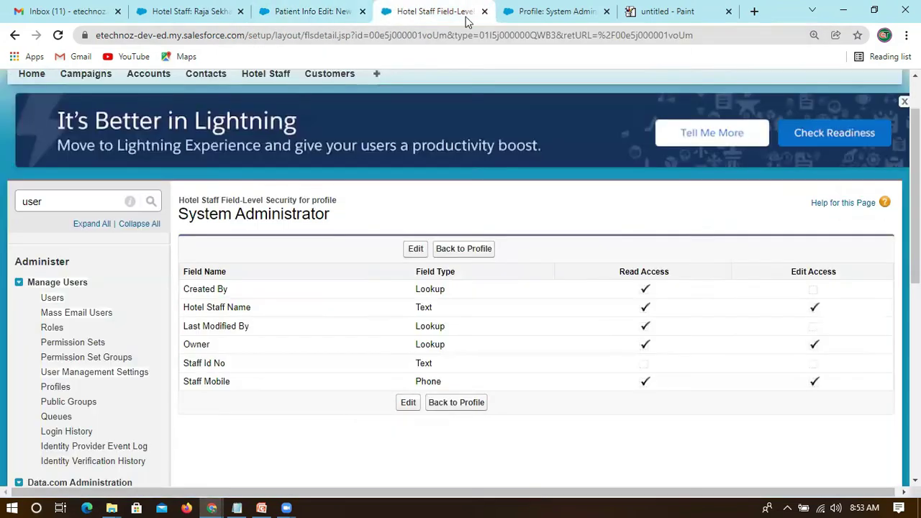
{"action": "left_click", "coordinate": [552, 13]}
{"action": "left_click", "coordinate": [193, 11]}
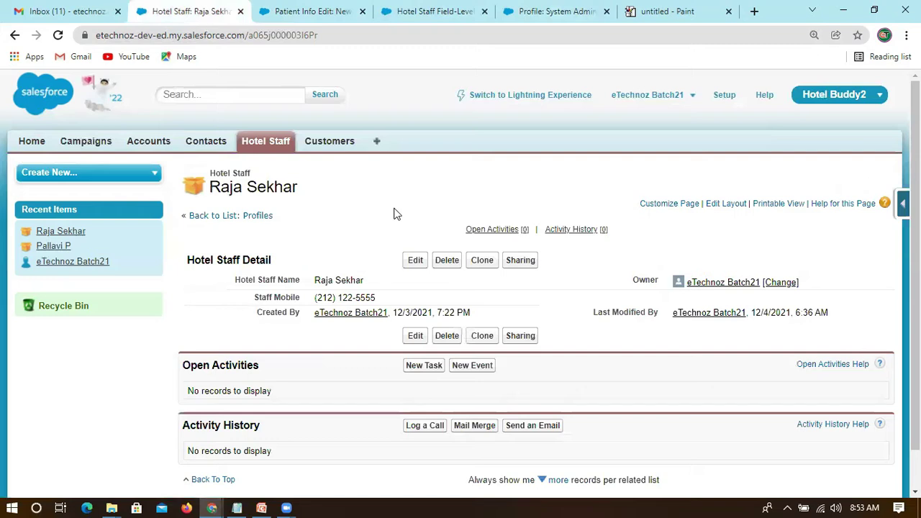
{"action": "left_click", "coordinate": [902, 203]}
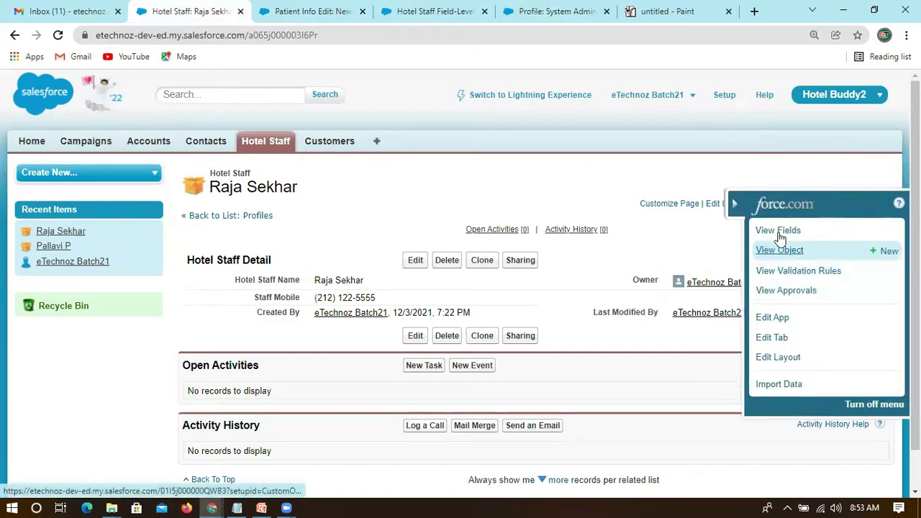
{"action": "left_click", "coordinate": [779, 251]}
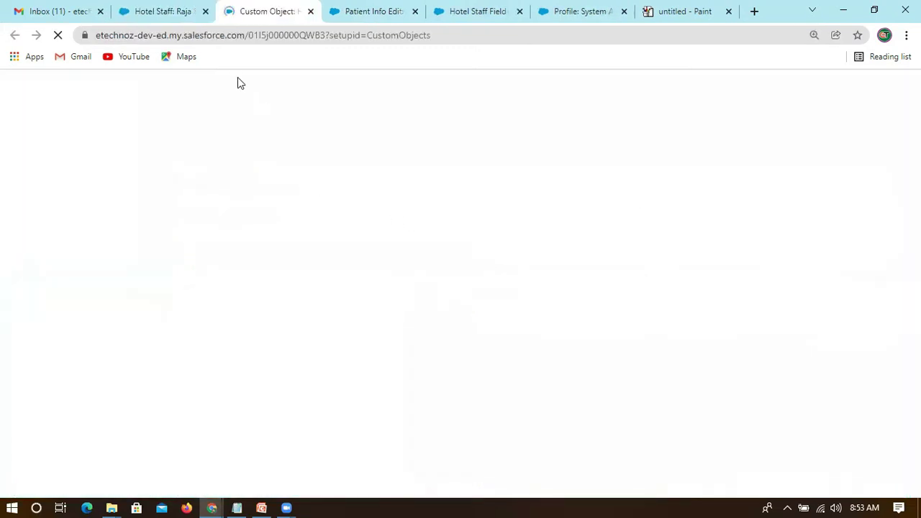
{"action": "scroll", "coordinate": [353, 355], "scroll_direction": "down", "scroll_amount": 2}
{"action": "scroll", "coordinate": [359, 353], "scroll_direction": "up", "scroll_amount": 2}
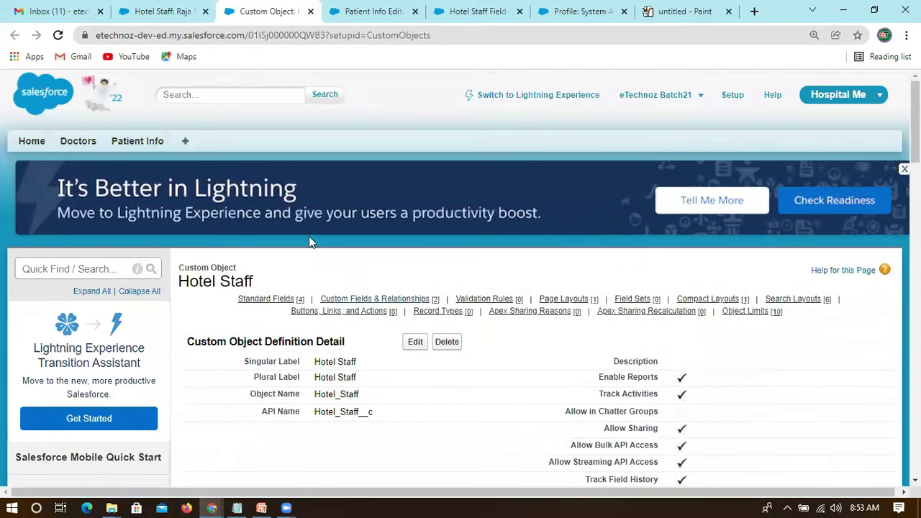
{"action": "scroll", "coordinate": [388, 331], "scroll_direction": "down", "scroll_amount": 5}
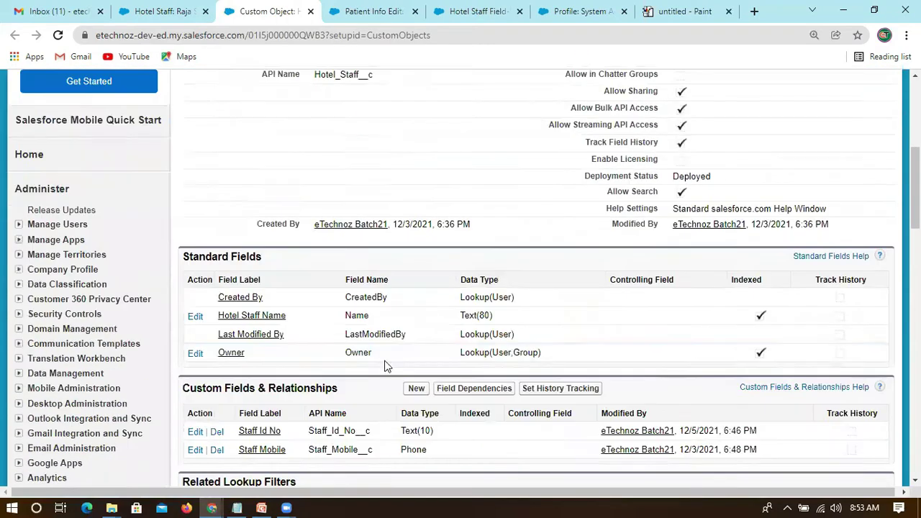
{"action": "scroll", "coordinate": [366, 312], "scroll_direction": "down", "scroll_amount": 2}
{"action": "scroll", "coordinate": [361, 317], "scroll_direction": "up", "scroll_amount": 3}
{"action": "scroll", "coordinate": [361, 317], "scroll_direction": "up", "scroll_amount": 5}
Step: Open the Patient Info object definition from the new patient form and examine its API name and custom field data types
{"action": "key", "text": "ctrl+Tab"}
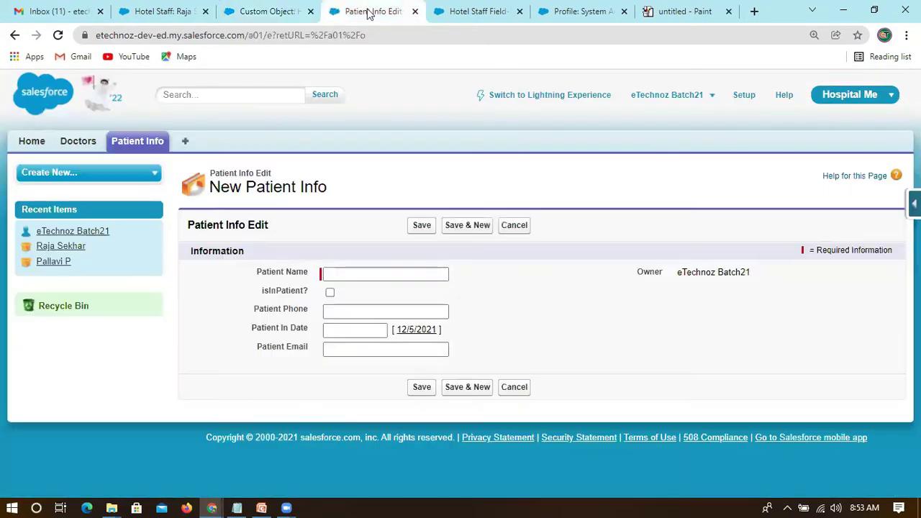
{"action": "left_click", "coordinate": [914, 204]}
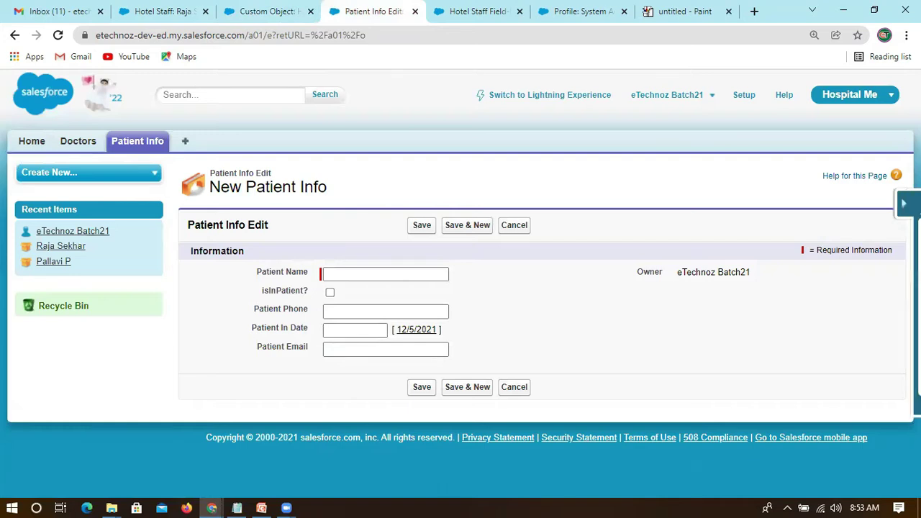
{"action": "left_click", "coordinate": [793, 254]}
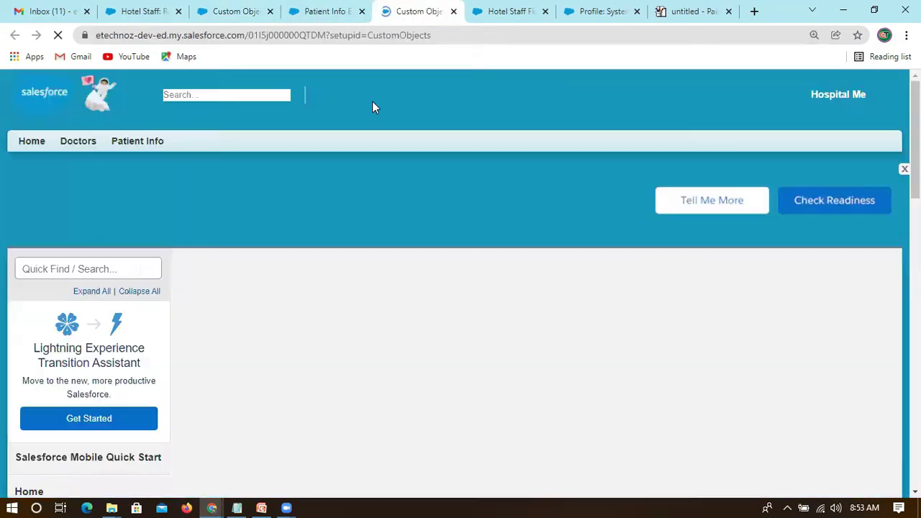
{"action": "scroll", "coordinate": [312, 353], "scroll_direction": "down", "scroll_amount": 3}
{"action": "scroll", "coordinate": [314, 259], "scroll_direction": "up", "scroll_amount": 1}
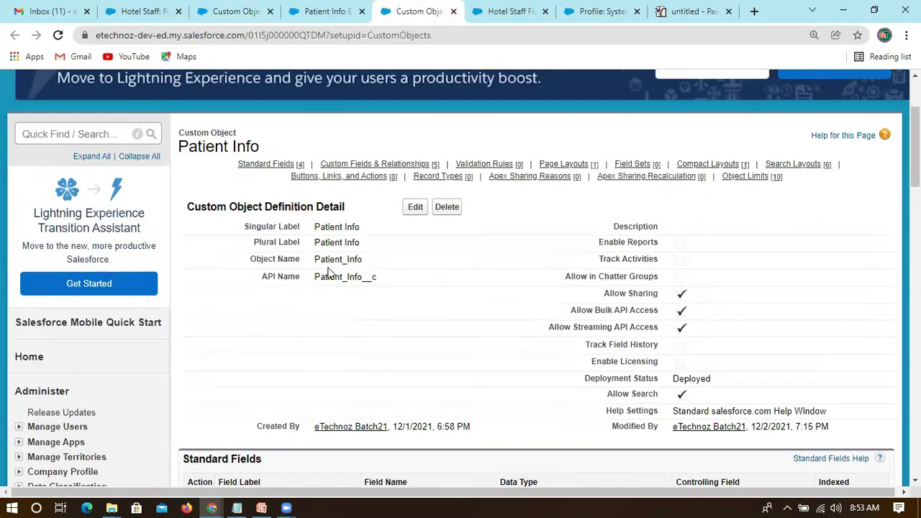
{"action": "double_click", "coordinate": [363, 277]}
{"action": "scroll", "coordinate": [386, 341], "scroll_direction": "down", "scroll_amount": 4}
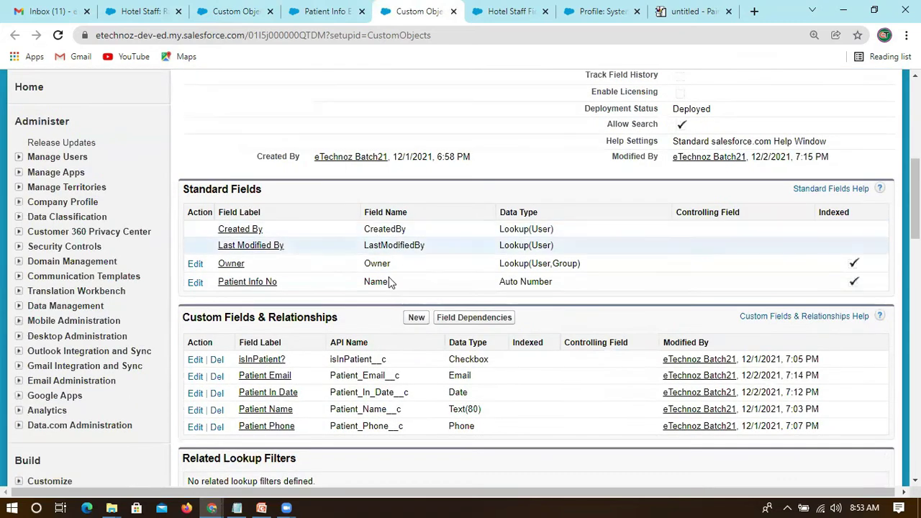
{"action": "scroll", "coordinate": [385, 287], "scroll_direction": "down", "scroll_amount": 1}
{"action": "double_click", "coordinate": [365, 291]}
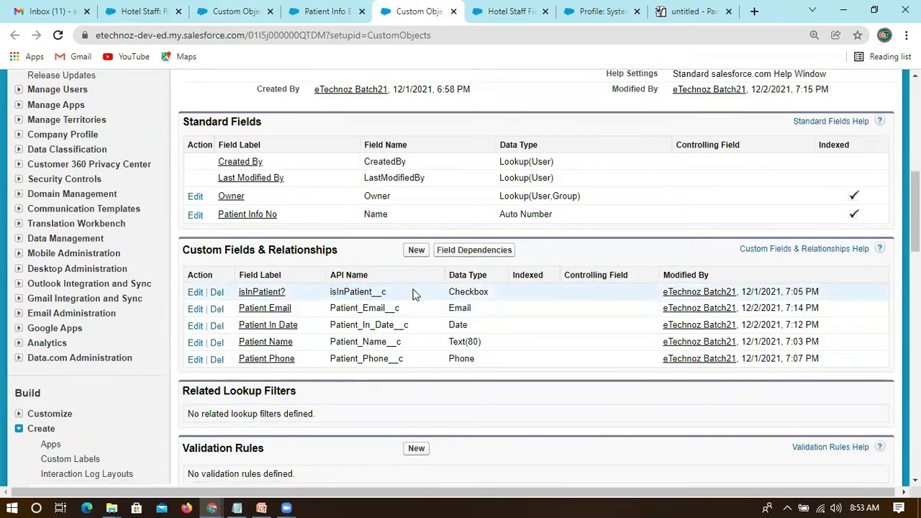
{"action": "double_click", "coordinate": [469, 291]}
Step: Return to the new patient form, enter the patient's name and mark the patient as isInPatient?
{"action": "left_click", "coordinate": [232, 11]}
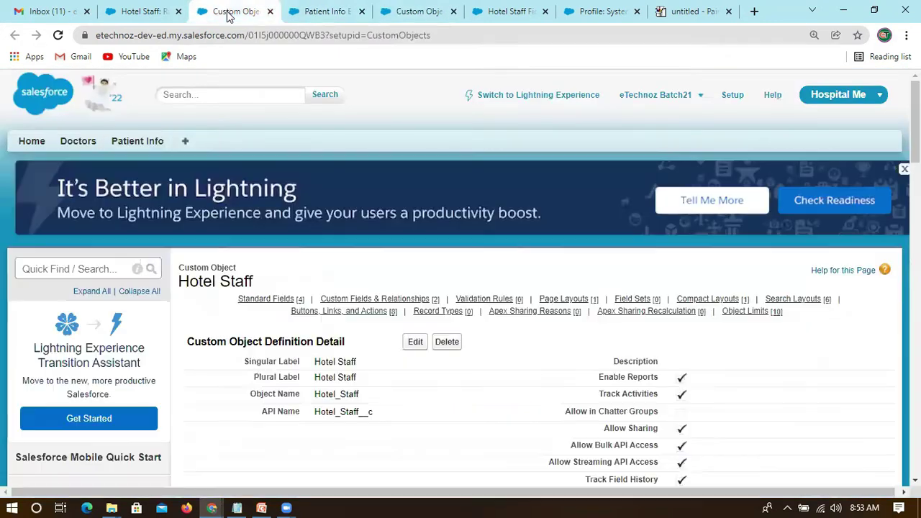
{"action": "left_click", "coordinate": [335, 11]}
{"action": "left_click", "coordinate": [330, 292]}
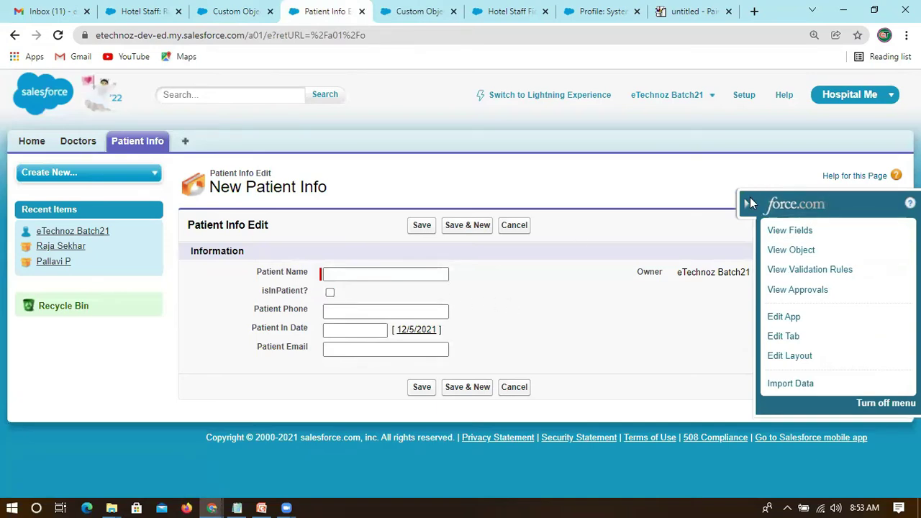
{"action": "left_click", "coordinate": [345, 274]}
{"action": "left_click", "coordinate": [345, 274]}
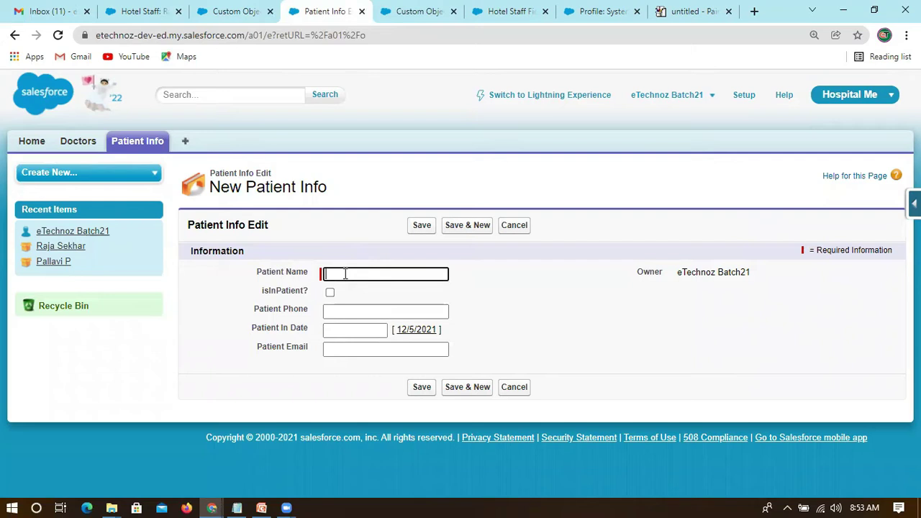
{"action": "type", "text": "Lakshmi"}
{"action": "left_click", "coordinate": [330, 292]}
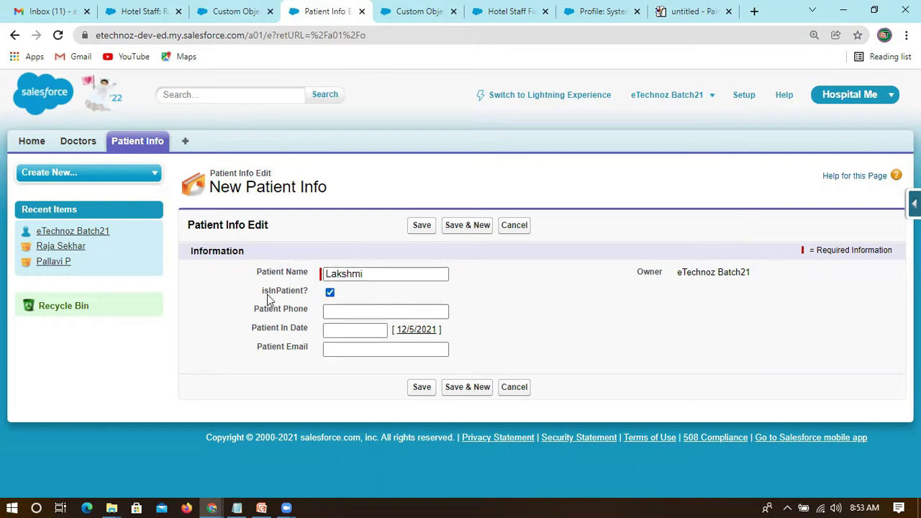
{"action": "double_click", "coordinate": [283, 290]}
{"action": "left_click", "coordinate": [355, 296]}
{"action": "left_click_drag", "start_coordinate": [305, 298], "coordinate": [263, 298]}
{"action": "left_click", "coordinate": [361, 298]}
{"action": "left_click_drag", "start_coordinate": [262, 294], "coordinate": [307, 295]}
{"action": "left_click", "coordinate": [374, 299]}
Step: Fill in the patient's phone number and email, and set Patient In Date to 12/3/2021
{"action": "left_click", "coordinate": [257, 314]}
{"action": "type", "text": "988888888"}
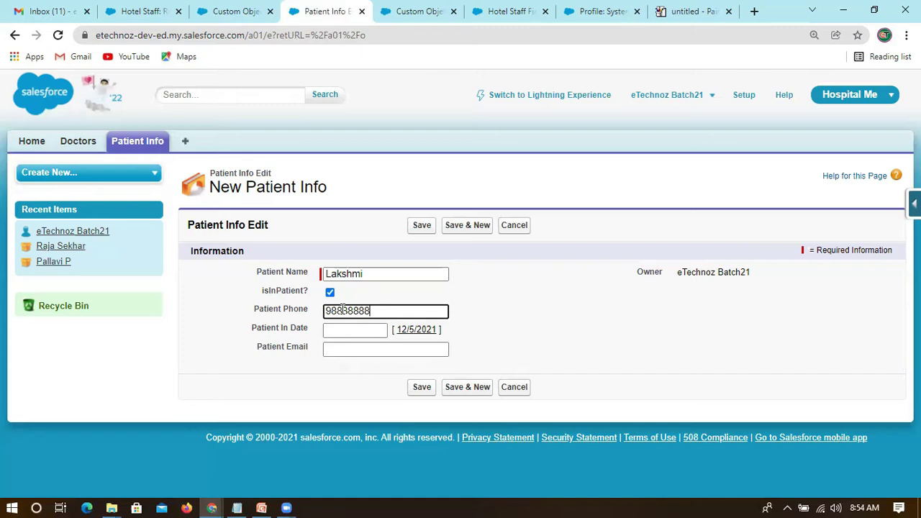
{"action": "left_click", "coordinate": [345, 330]}
{"action": "left_click", "coordinate": [407, 330]}
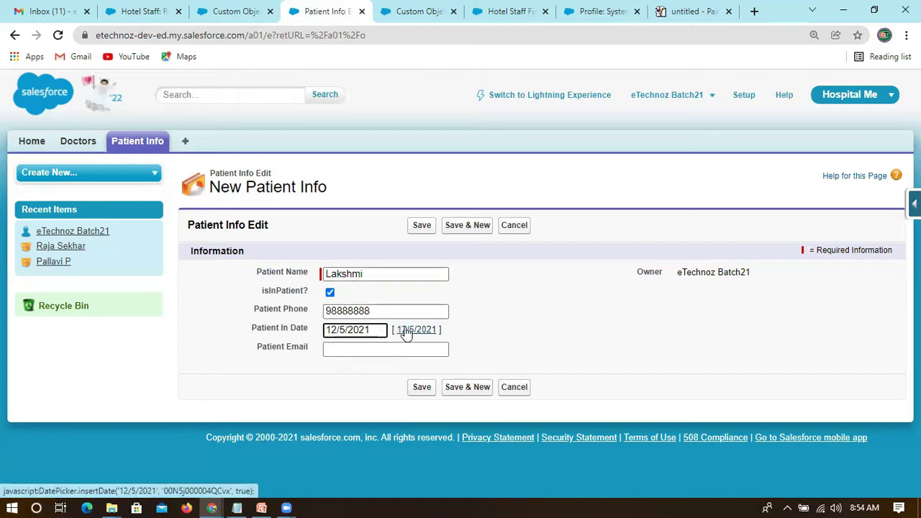
{"action": "left_click", "coordinate": [360, 330]}
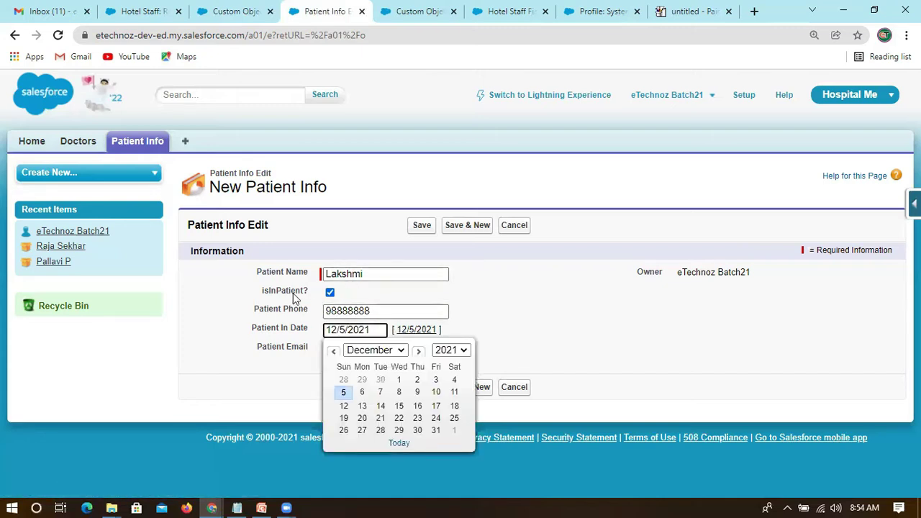
{"action": "left_click", "coordinate": [436, 379]}
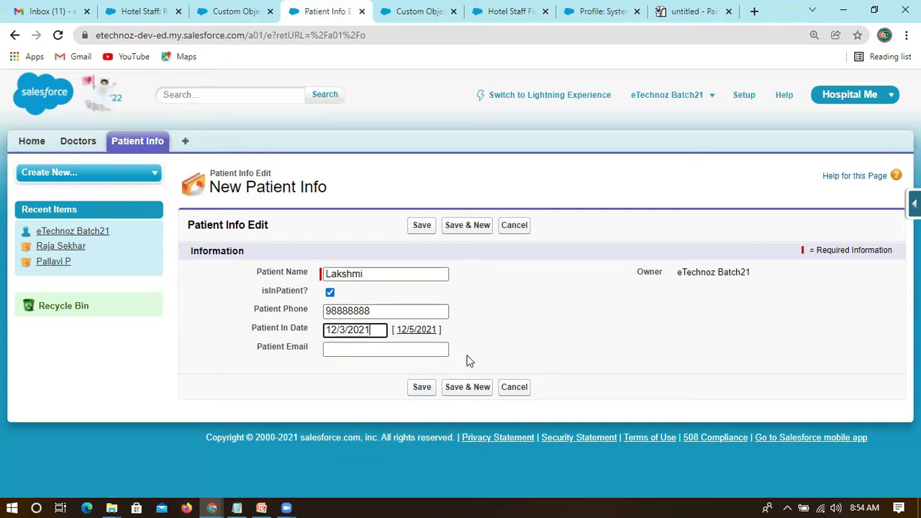
{"action": "left_click", "coordinate": [349, 347]}
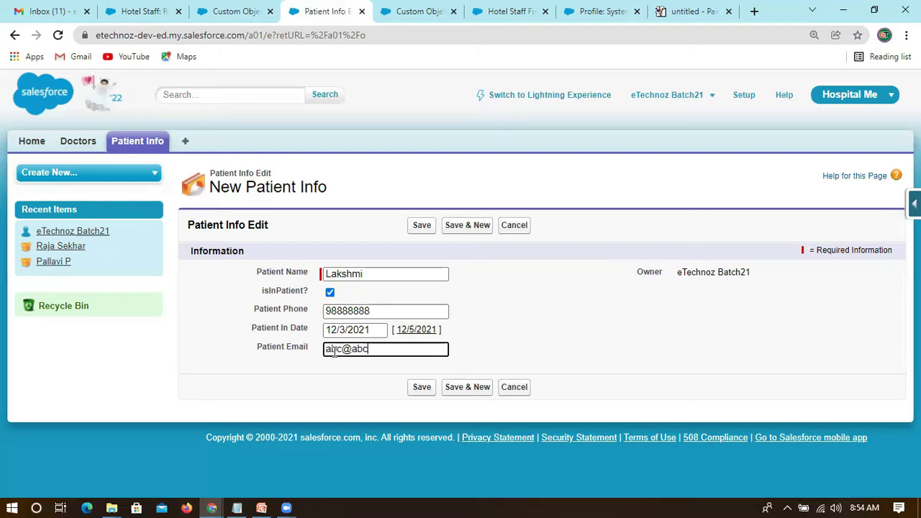
{"action": "left_click", "coordinate": [573, 320]}
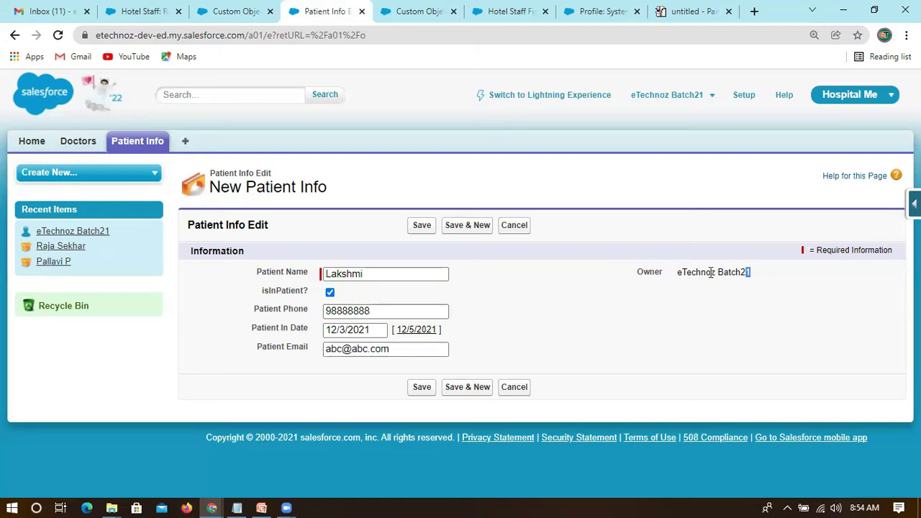
Step: Examine the required marker on the Patient Name field and the Required Information legend
{"action": "left_click", "coordinate": [350, 309]}
{"action": "left_click_drag", "start_coordinate": [361, 273], "coordinate": [304, 273]}
{"action": "key", "text": "ctrl+c"}
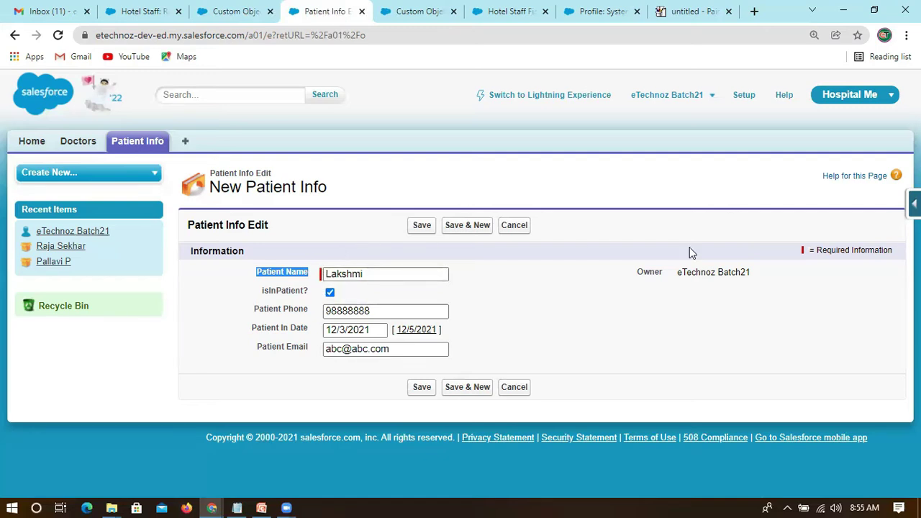
{"action": "left_click_drag", "start_coordinate": [895, 255], "coordinate": [799, 253]}
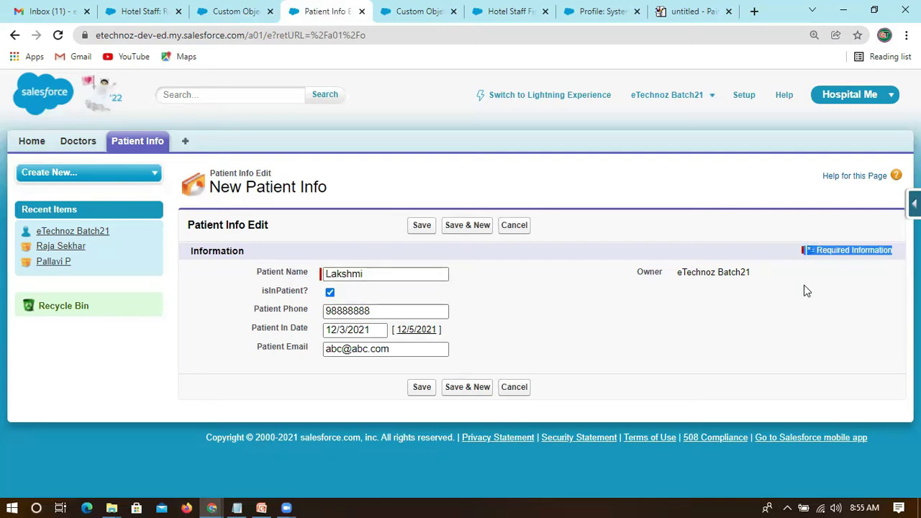
{"action": "left_click", "coordinate": [785, 256]}
{"action": "mouse_move", "coordinate": [895, 251]}
{"action": "left_mouse_down"}
{"action": "mouse_move", "coordinate": [797, 255]}
{"action": "mouse_move", "coordinate": [897, 257]}
{"action": "left_mouse_up"}
{"action": "left_click", "coordinate": [898, 256]}
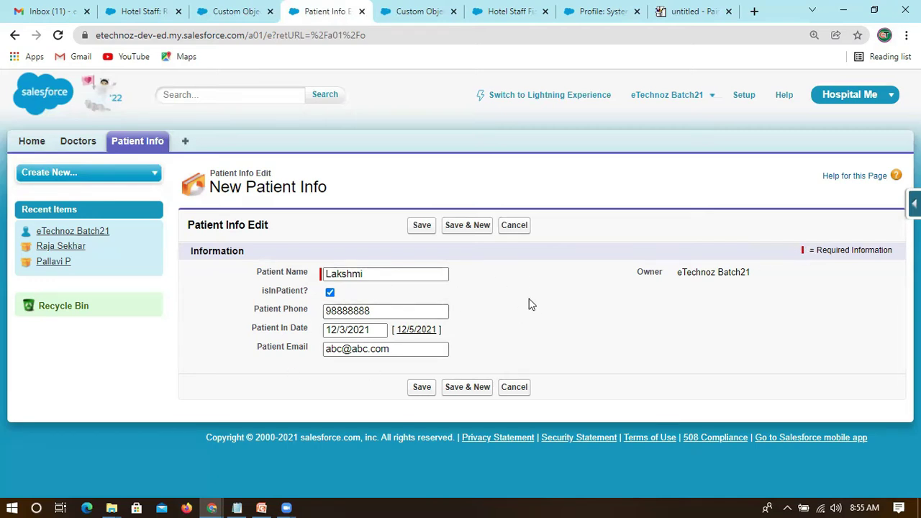
Step: Search the Patient Info object definition page for the "Patient Name" field label
{"action": "left_click", "coordinate": [420, 11]}
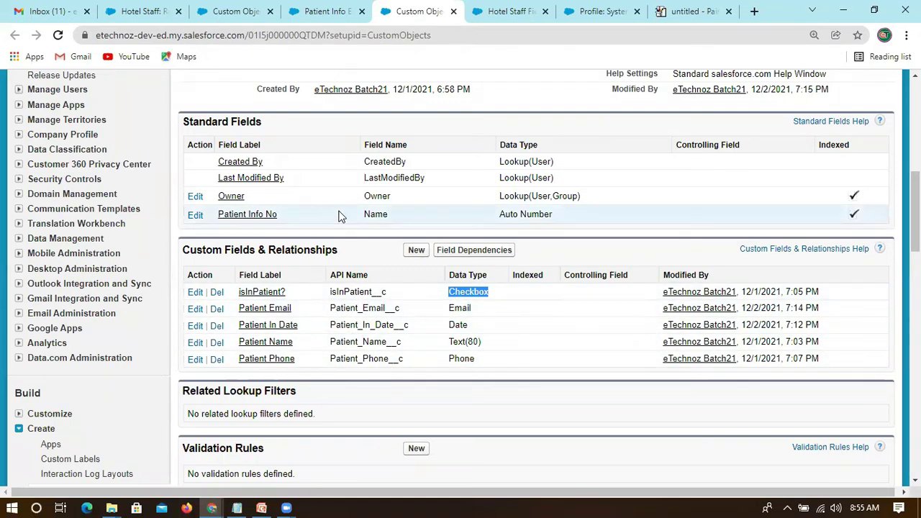
{"action": "left_click", "coordinate": [327, 11]}
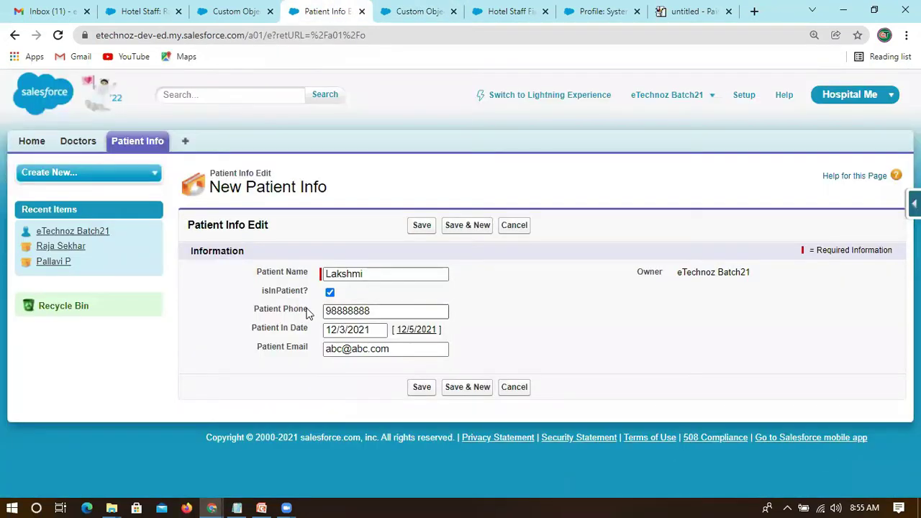
{"action": "left_click_drag", "start_coordinate": [256, 272], "coordinate": [305, 275]}
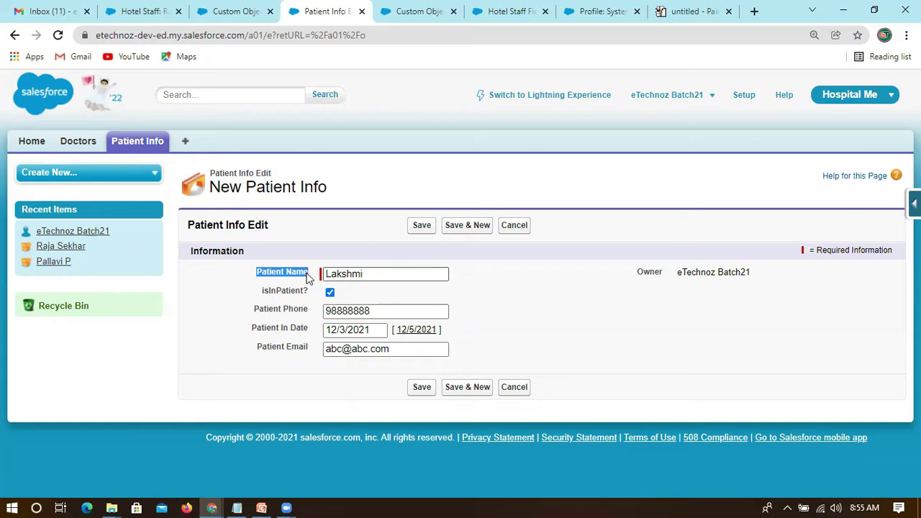
{"action": "left_click", "coordinate": [400, 13]}
{"action": "key", "text": "ctrl+f"}
{"action": "key", "text": "ctrl+v"}
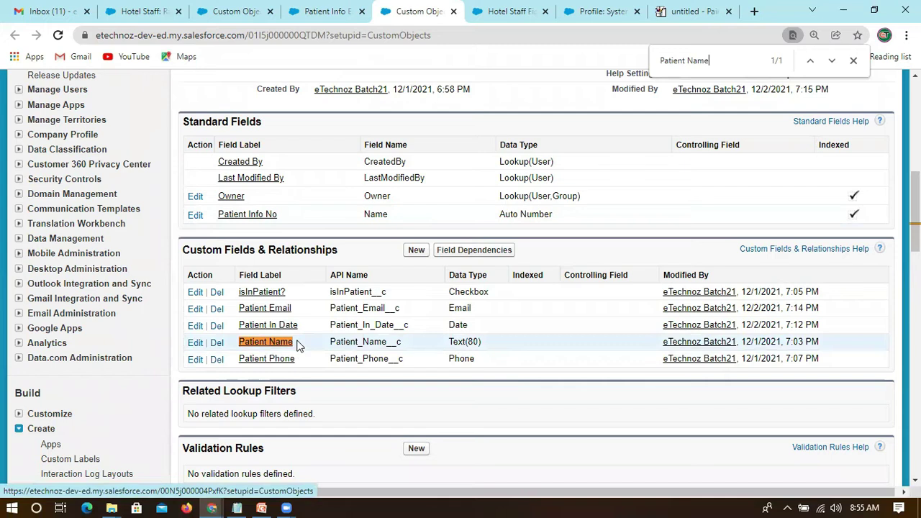
Step: Return to the new patient form and highlight the Patient Name label
{"action": "left_click", "coordinate": [326, 11]}
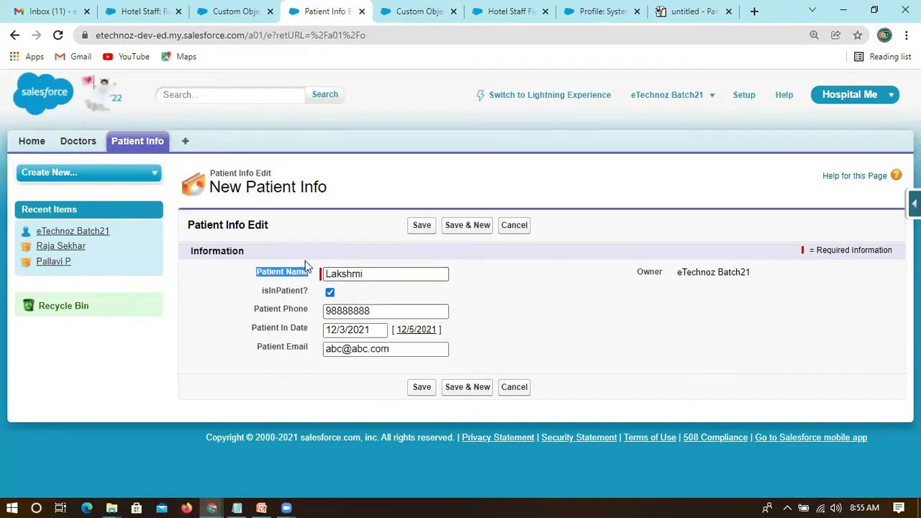
{"action": "left_click", "coordinate": [245, 277]}
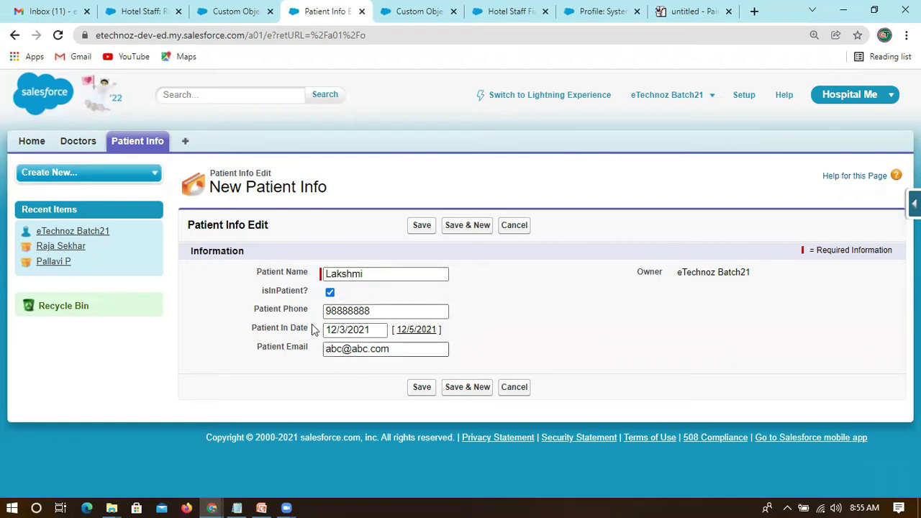
{"action": "left_click_drag", "start_coordinate": [258, 274], "coordinate": [306, 275]}
{"action": "left_click", "coordinate": [262, 274]}
{"action": "left_click_drag", "start_coordinate": [258, 273], "coordinate": [311, 275]}
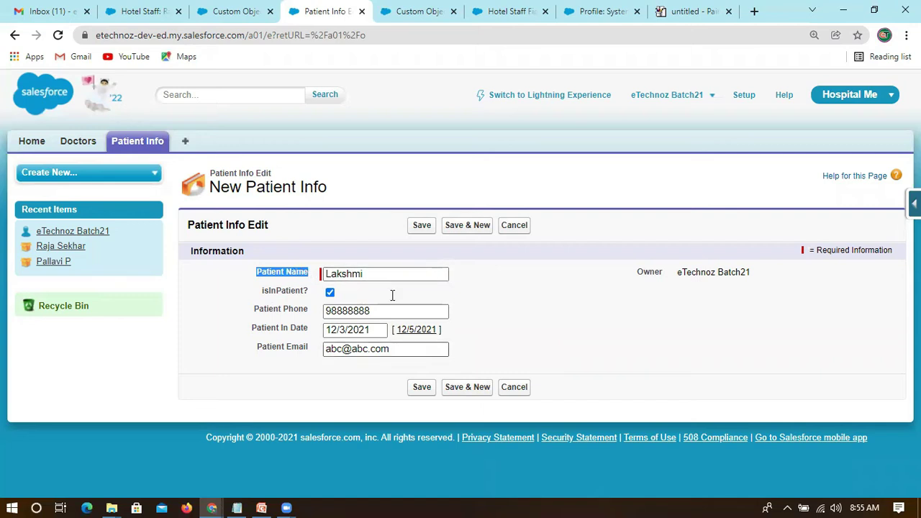
Step: Compare the Patient Name field in the object definition with the required-field marking on the new patient form
{"action": "left_click", "coordinate": [502, 153]}
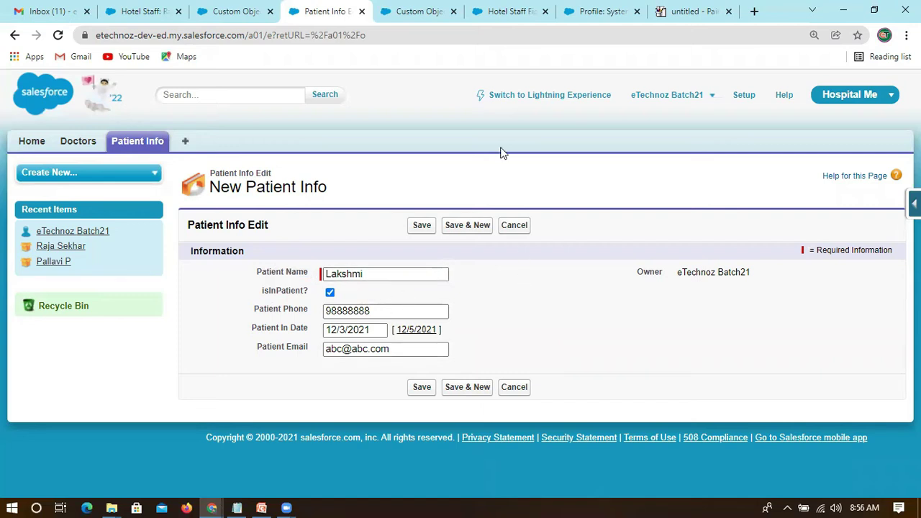
{"action": "left_click", "coordinate": [407, 11]}
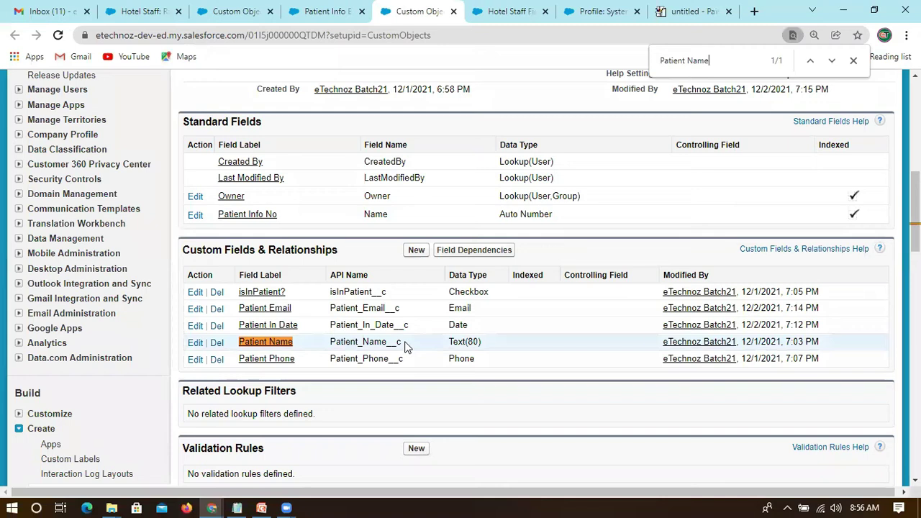
{"action": "left_click", "coordinate": [335, 11]}
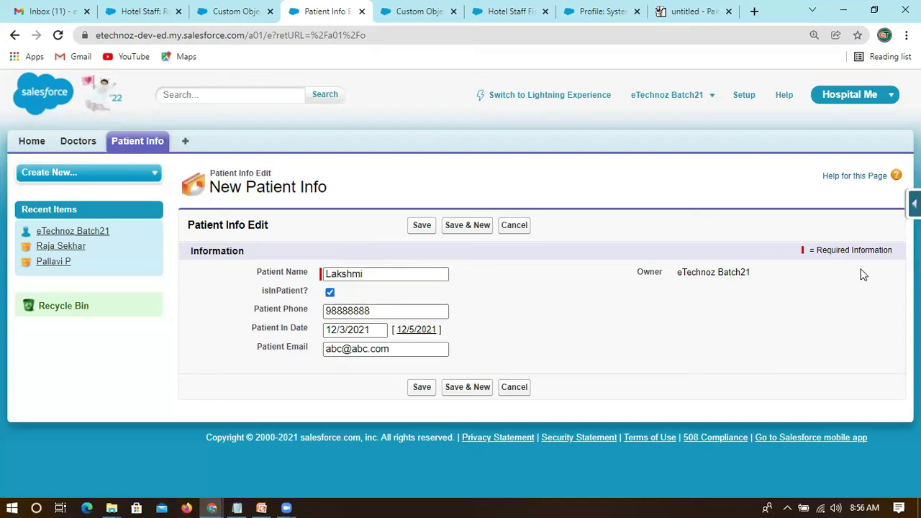
{"action": "triple_click", "coordinate": [798, 255]}
{"action": "left_click", "coordinate": [798, 255]}
Step: Clear the Patient Name field and try to save the patient record without a name
{"action": "left_click_drag", "start_coordinate": [363, 274], "coordinate": [296, 276]}
{"action": "key", "text": "BackSpace"}
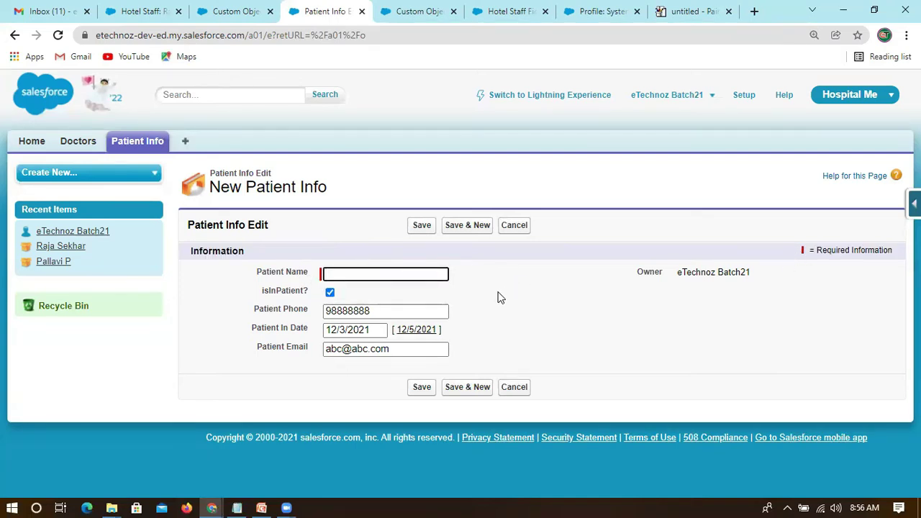
{"action": "key", "text": "ctrl+z"}
{"action": "key", "text": "BackSpace"}
{"action": "left_click", "coordinate": [422, 227]}
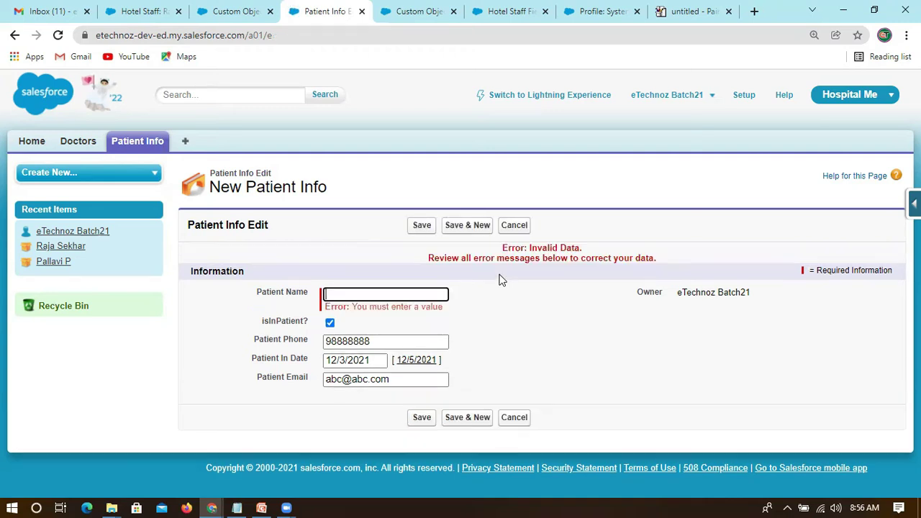
Step: Examine the validation messages above the form and under the empty Patient Name field
{"action": "left_click_drag", "start_coordinate": [429, 259], "coordinate": [665, 259]}
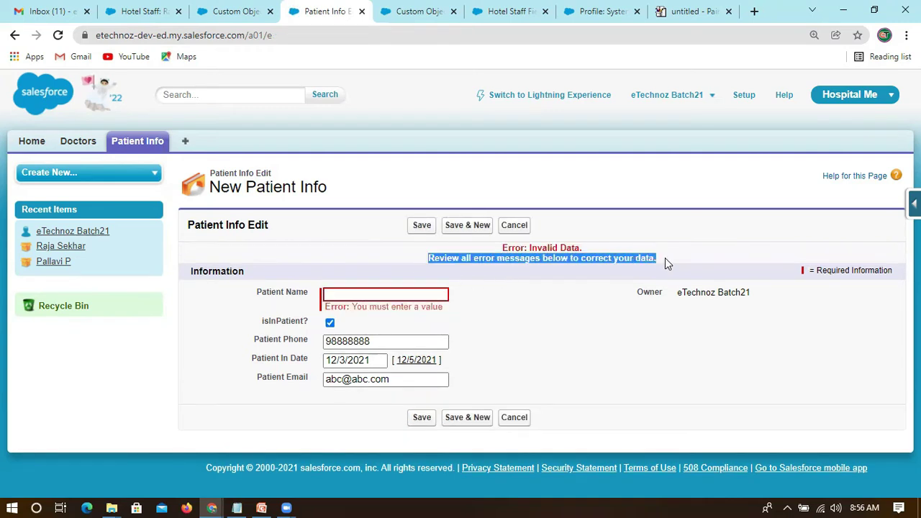
{"action": "left_click", "coordinate": [532, 299]}
{"action": "mouse_move", "coordinate": [356, 312]}
{"action": "left_mouse_down"}
{"action": "mouse_move", "coordinate": [468, 323]}
{"action": "mouse_move", "coordinate": [350, 309]}
{"action": "left_mouse_up"}
{"action": "left_click", "coordinate": [460, 321]}
{"action": "mouse_move", "coordinate": [446, 310]}
{"action": "left_mouse_down"}
{"action": "mouse_move", "coordinate": [351, 308]}
{"action": "mouse_move", "coordinate": [456, 311]}
{"action": "left_mouse_up"}
{"action": "left_click", "coordinate": [459, 312]}
{"action": "left_click_drag", "start_coordinate": [362, 308], "coordinate": [453, 307]}
{"action": "left_click", "coordinate": [453, 307]}
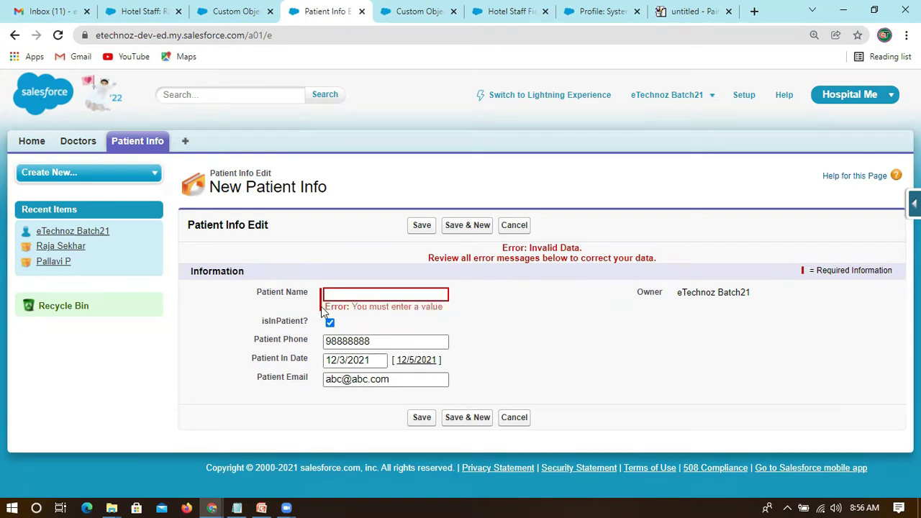
{"action": "left_click_drag", "start_coordinate": [324, 305], "coordinate": [472, 309]}
{"action": "left_click", "coordinate": [392, 297]}
{"action": "left_click_drag", "start_coordinate": [429, 257], "coordinate": [662, 259]}
{"action": "left_click", "coordinate": [550, 298]}
Step: Re-enter the patient's name in the Patient Name field and save the patient record
{"action": "left_click", "coordinate": [359, 293]}
{"action": "type", "text": "Lakshmi"}
{"action": "left_click_drag", "start_coordinate": [377, 295], "coordinate": [323, 278]}
{"action": "left_click", "coordinate": [333, 274]}
{"action": "left_click_drag", "start_coordinate": [374, 315], "coordinate": [473, 312]}
{"action": "left_click", "coordinate": [386, 297]}
{"action": "left_click_drag", "start_coordinate": [386, 298], "coordinate": [311, 283]}
{"action": "left_click", "coordinate": [318, 273]}
{"action": "left_click_drag", "start_coordinate": [277, 321], "coordinate": [304, 345]}
{"action": "left_click_drag", "start_coordinate": [251, 360], "coordinate": [311, 362]}
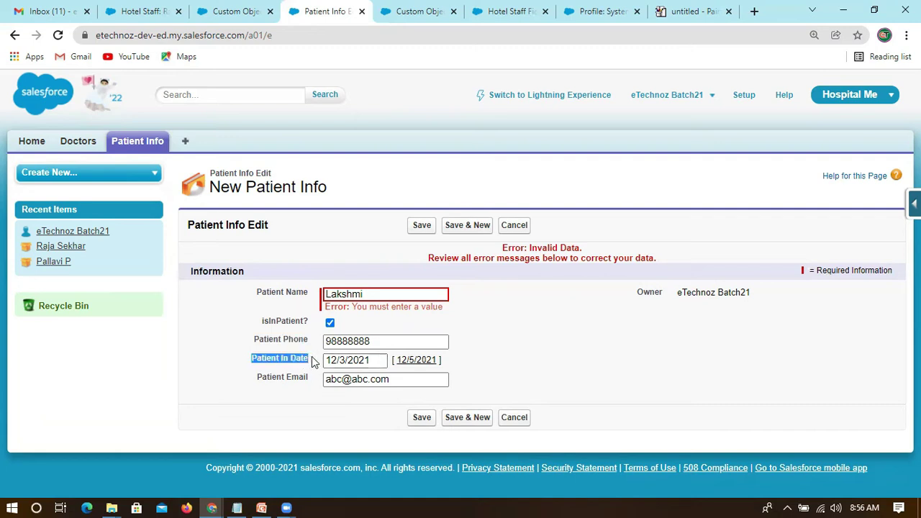
{"action": "left_click", "coordinate": [259, 366]}
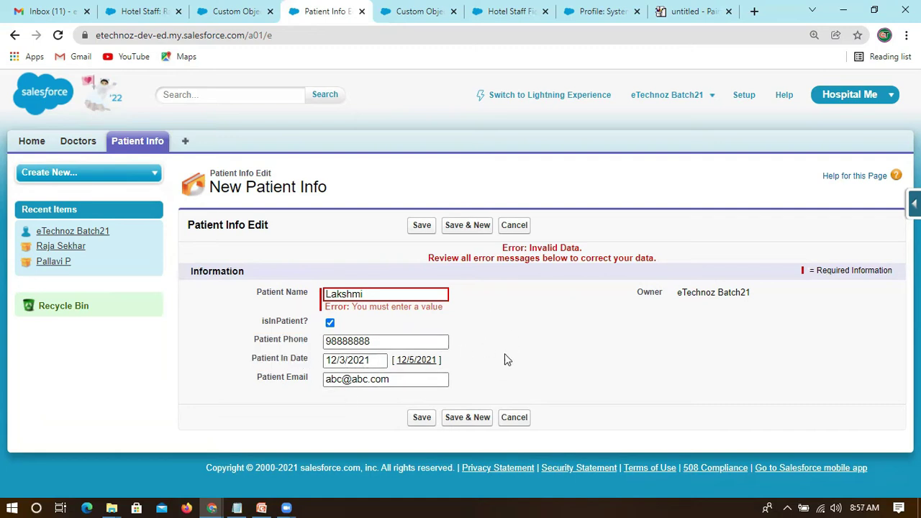
{"action": "left_click", "coordinate": [420, 227]}
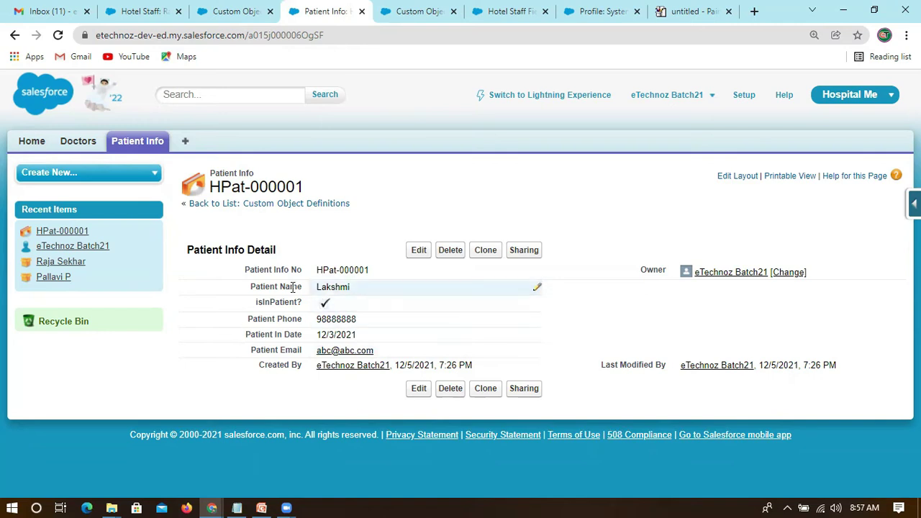
Step: Review the saved patient record's detail fields, including Patient Info No, phone, in date and email
{"action": "left_click_drag", "start_coordinate": [245, 290], "coordinate": [302, 302]}
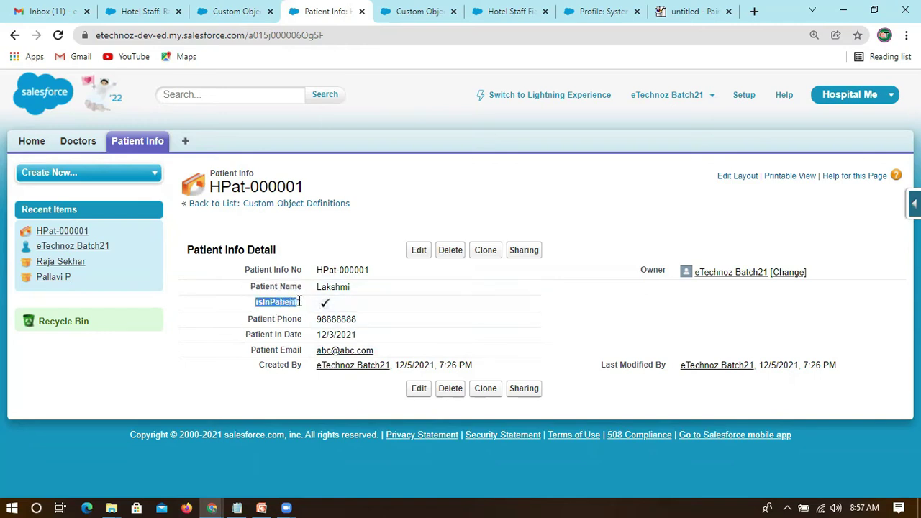
{"action": "left_click_drag", "start_coordinate": [248, 319], "coordinate": [303, 320]}
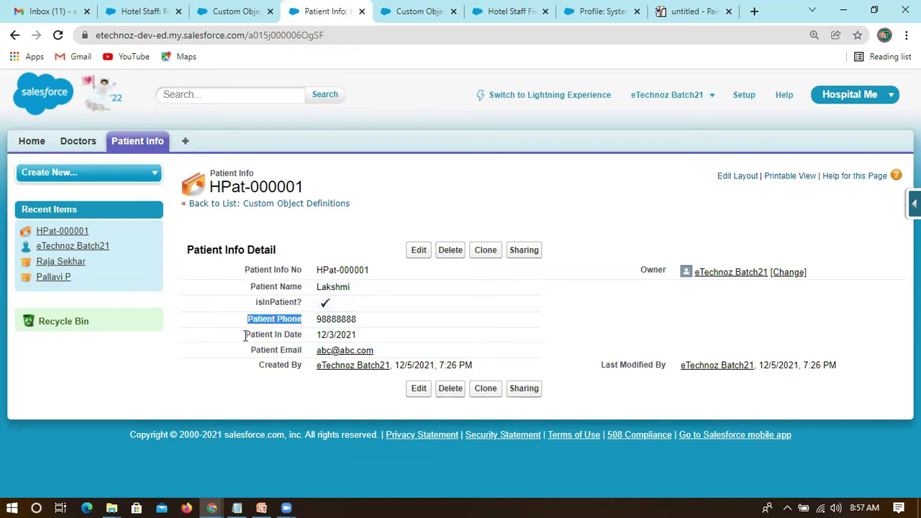
{"action": "left_click_drag", "start_coordinate": [245, 334], "coordinate": [303, 335]}
{"action": "left_click_drag", "start_coordinate": [250, 351], "coordinate": [302, 351]}
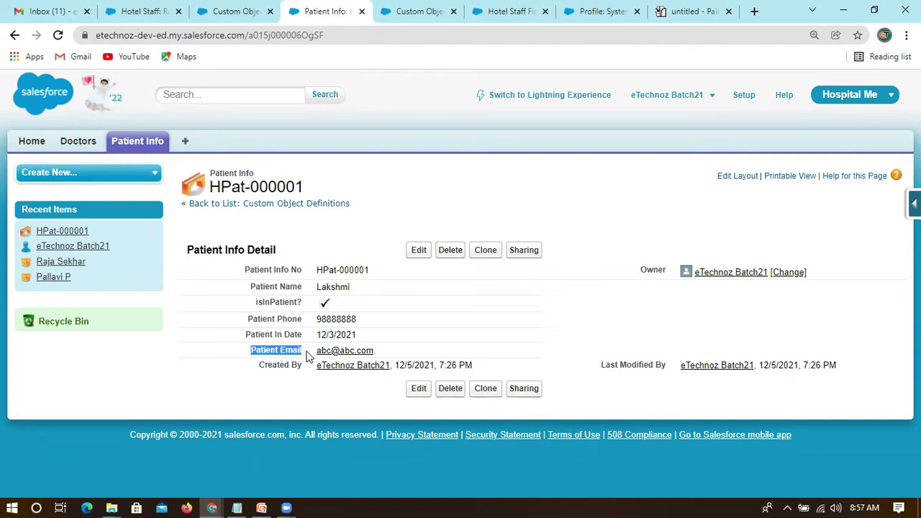
{"action": "mouse_move", "coordinate": [374, 271]}
{"action": "left_mouse_down"}
{"action": "mouse_move", "coordinate": [274, 270]}
{"action": "mouse_move", "coordinate": [374, 271]}
{"action": "left_mouse_up"}
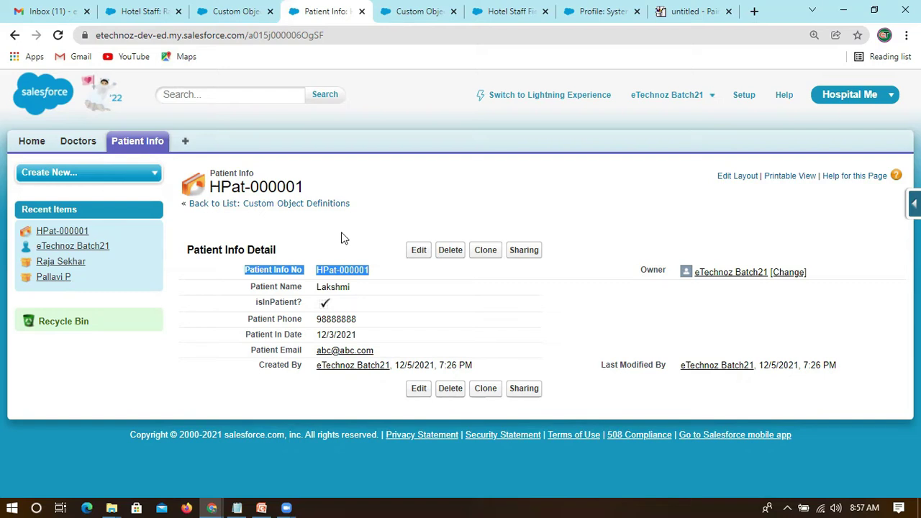
{"action": "left_click", "coordinate": [284, 256]}
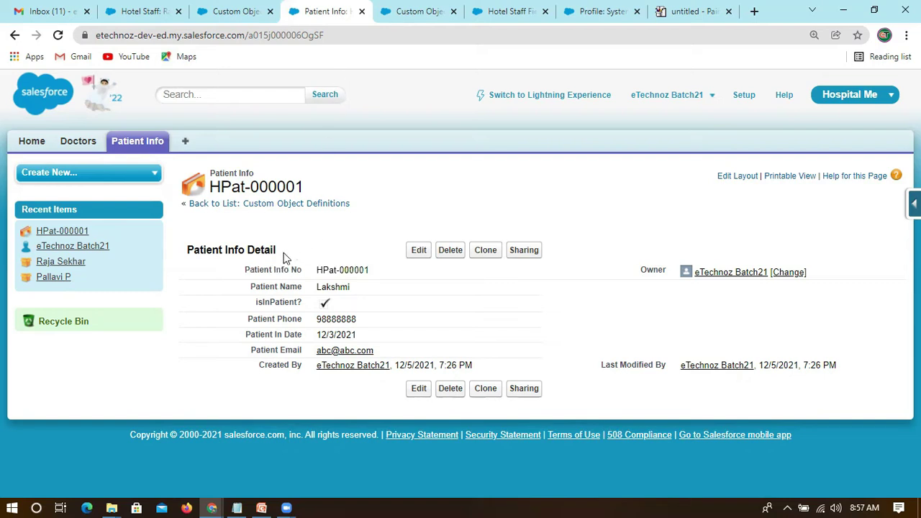
Step: Copy the Patient Info No label and search the Patient Info object definition page for it, going through the matches
{"action": "left_click_drag", "start_coordinate": [243, 276], "coordinate": [300, 270]}
{"action": "key", "text": "ctrl+c"}
{"action": "left_click", "coordinate": [406, 10]}
{"action": "key", "text": "ctrl+f"}
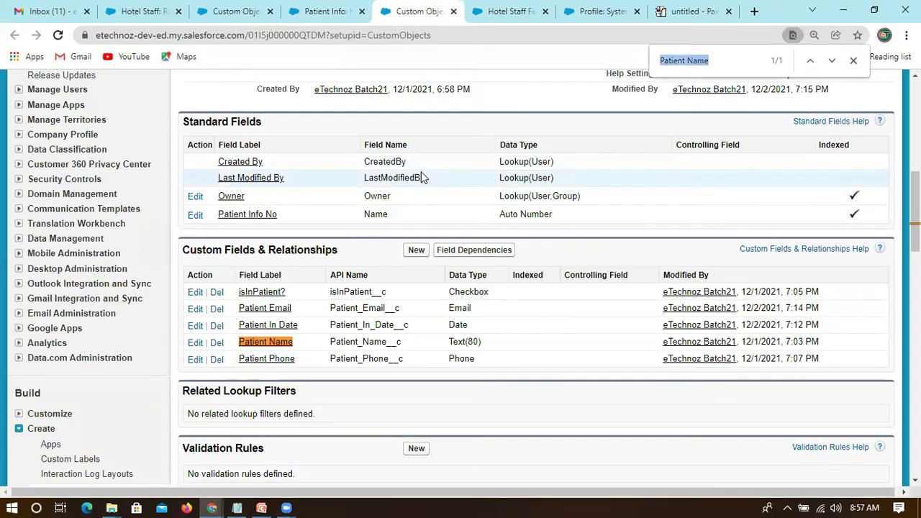
{"action": "key", "text": "ctrl+v"}
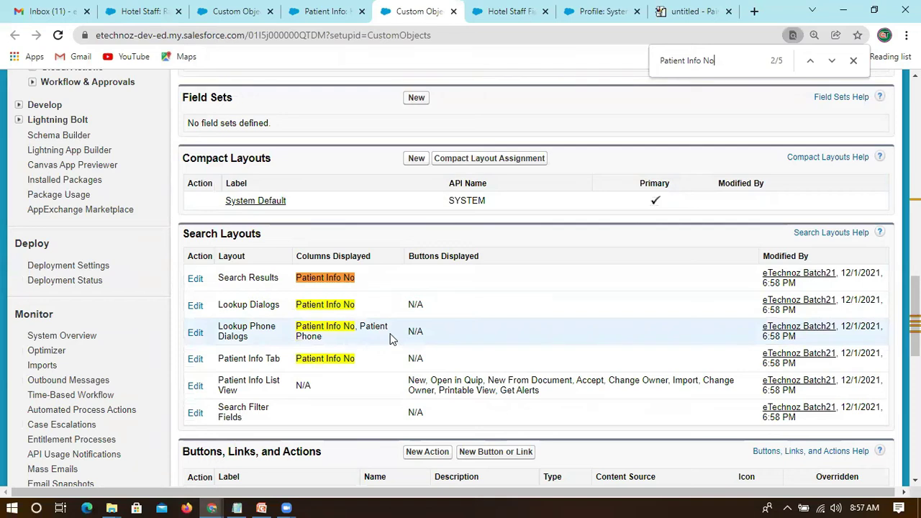
{"action": "left_click", "coordinate": [830, 62]}
{"action": "left_click", "coordinate": [830, 61]}
{"action": "left_click", "coordinate": [831, 62]}
{"action": "left_click", "coordinate": [832, 62]}
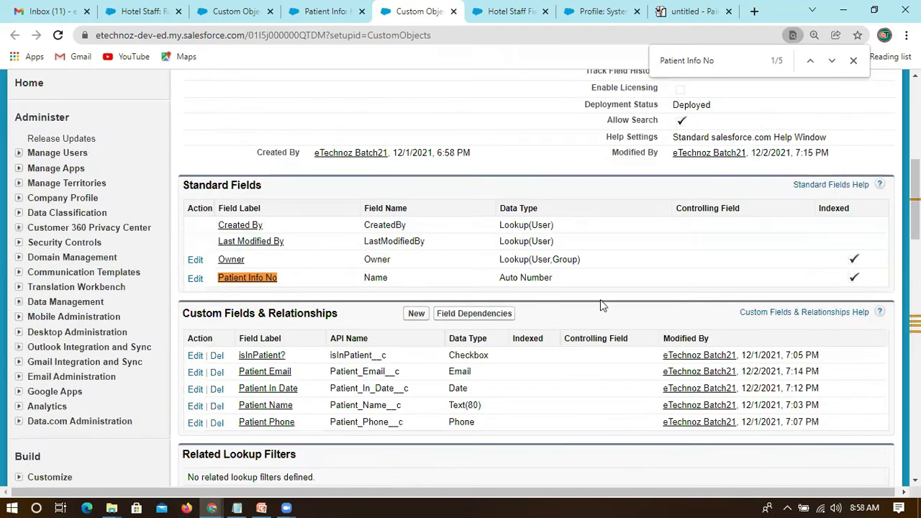
Step: Examine the Standard Fields list and the API name in the Patient Info object definition
{"action": "scroll", "coordinate": [364, 287], "scroll_direction": "up", "scroll_amount": 3}
{"action": "scroll", "coordinate": [344, 293], "scroll_direction": "down", "scroll_amount": 1}
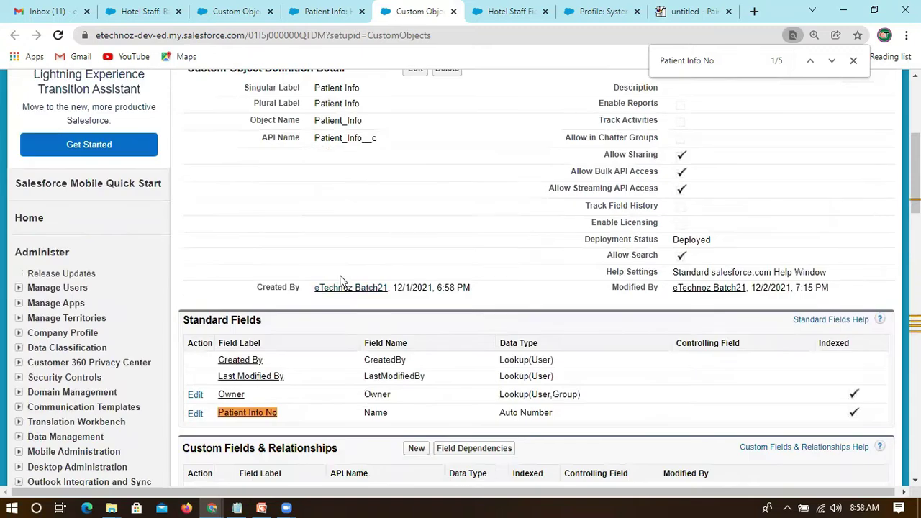
{"action": "scroll", "coordinate": [344, 347], "scroll_direction": "down", "scroll_amount": 1}
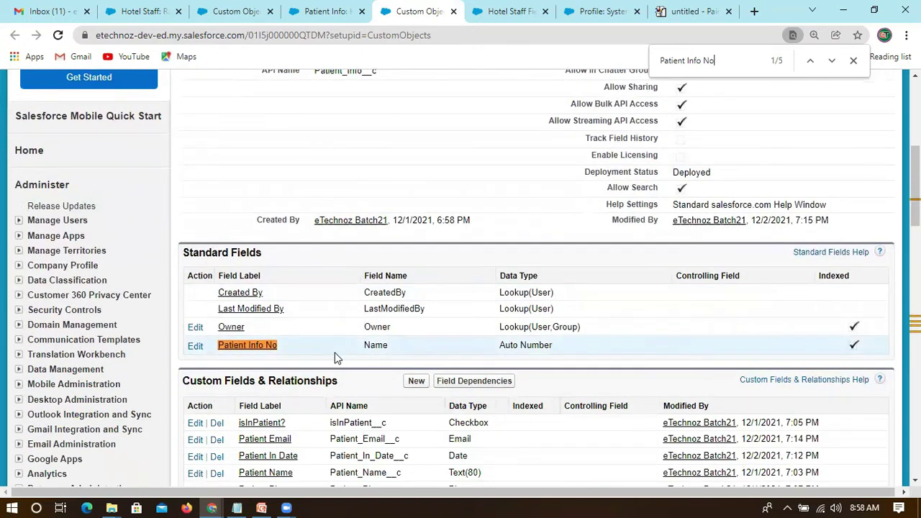
{"action": "left_click_drag", "start_coordinate": [181, 252], "coordinate": [287, 257]}
{"action": "left_click", "coordinate": [291, 285]}
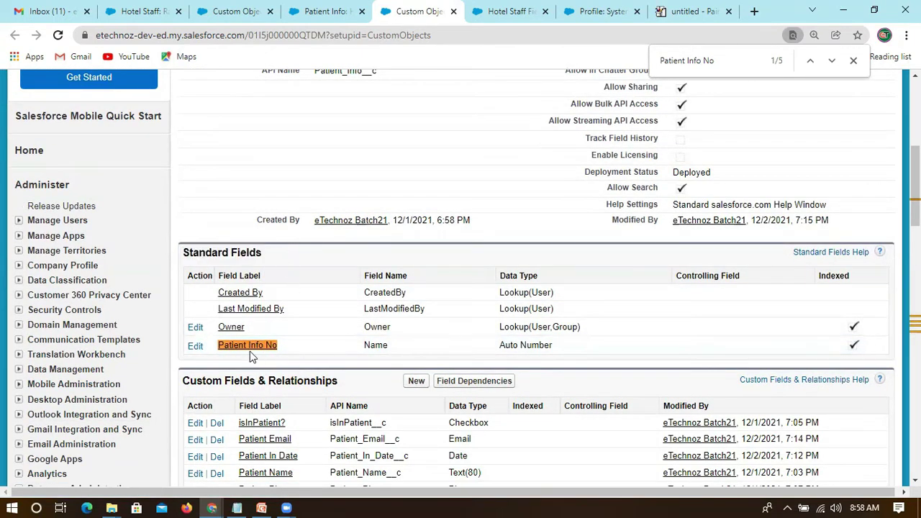
{"action": "scroll", "coordinate": [313, 302], "scroll_direction": "up", "scroll_amount": 2}
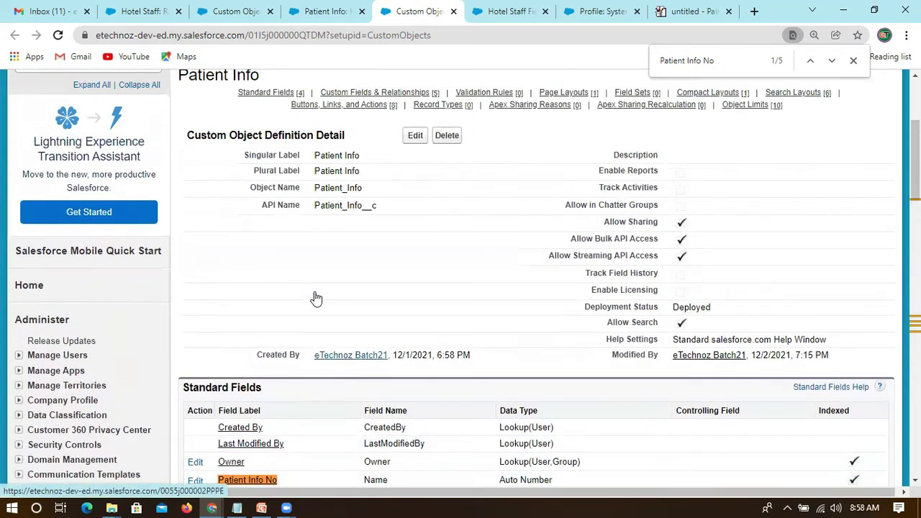
{"action": "scroll", "coordinate": [303, 263], "scroll_direction": "down", "scroll_amount": 1}
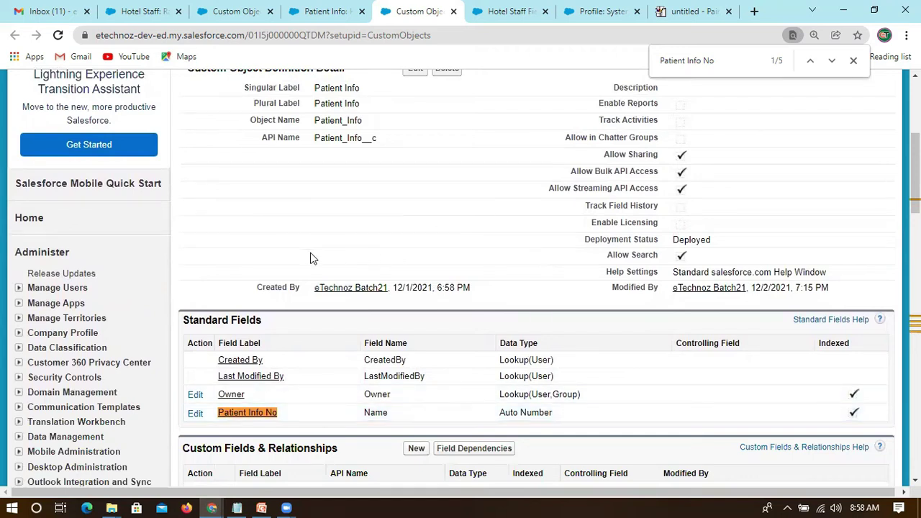
{"action": "scroll", "coordinate": [237, 236], "scroll_direction": "up", "scroll_amount": 1}
{"action": "scroll", "coordinate": [317, 368], "scroll_direction": "down", "scroll_amount": 1}
{"action": "scroll", "coordinate": [315, 368], "scroll_direction": "down", "scroll_amount": 1}
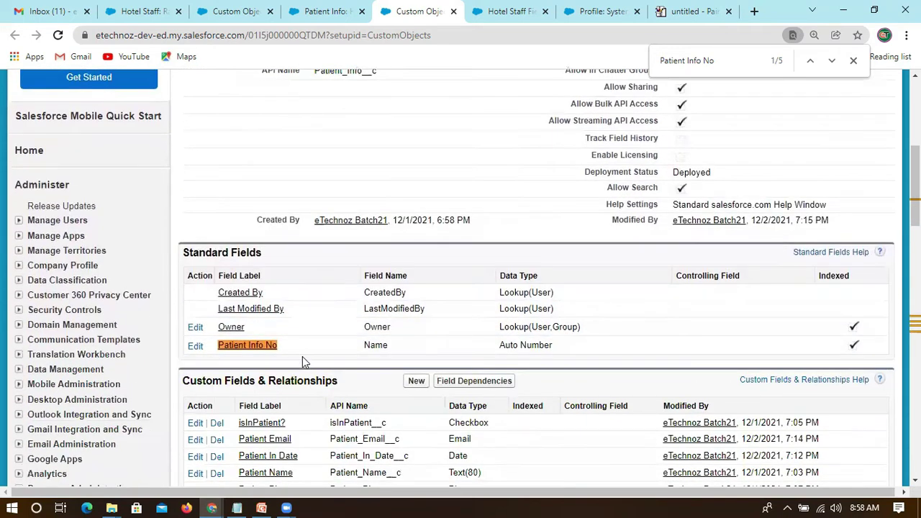
{"action": "scroll", "coordinate": [320, 195], "scroll_direction": "up", "scroll_amount": 1}
{"action": "double_click", "coordinate": [351, 138]}
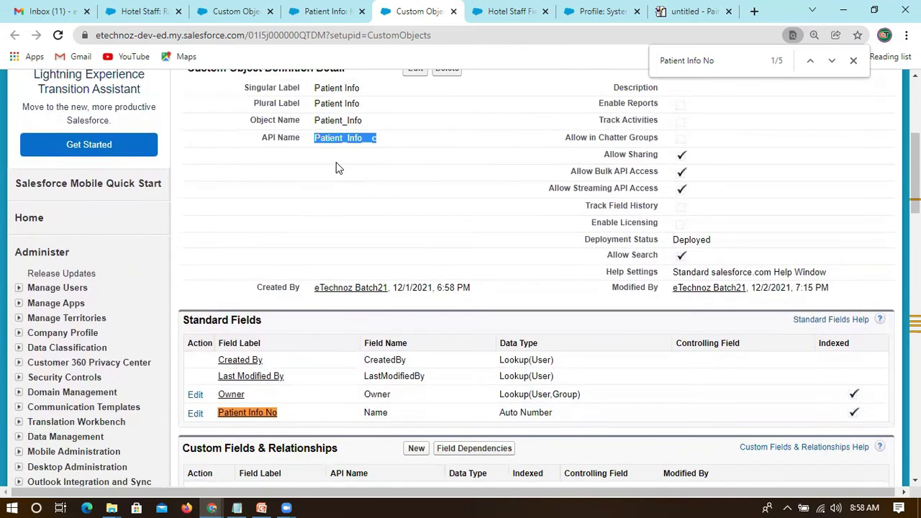
Step: Check the field name and data type of the Patient Info No standard field
{"action": "double_click", "coordinate": [375, 412]}
{"action": "left_click", "coordinate": [570, 415]}
{"action": "left_click_drag", "start_coordinate": [570, 414], "coordinate": [552, 412]}
{"action": "left_click", "coordinate": [519, 412]}
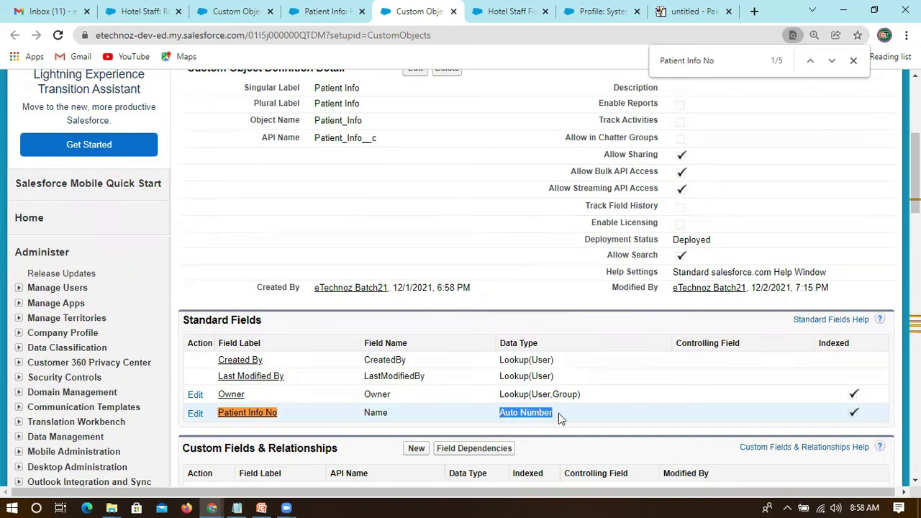
{"action": "left_click_drag", "start_coordinate": [505, 413], "coordinate": [560, 413]}
{"action": "left_click", "coordinate": [560, 413]}
{"action": "left_click_drag", "start_coordinate": [500, 413], "coordinate": [560, 413]}
{"action": "left_click", "coordinate": [558, 413]}
Step: Open the Patient Info No field for editing and examine the prefix and number part of its display format
{"action": "left_click", "coordinate": [195, 412]}
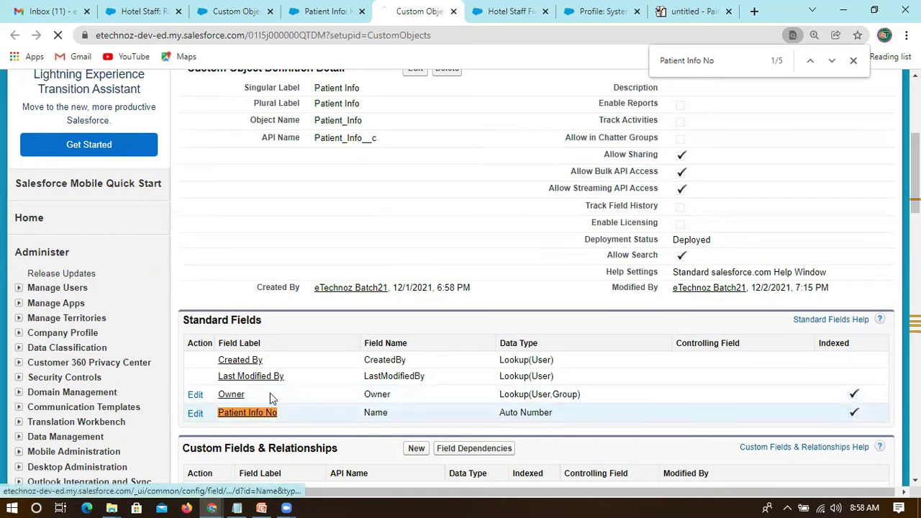
{"action": "scroll", "coordinate": [364, 367], "scroll_direction": "down", "scroll_amount": 2}
{"action": "left_click_drag", "start_coordinate": [338, 343], "coordinate": [223, 351]}
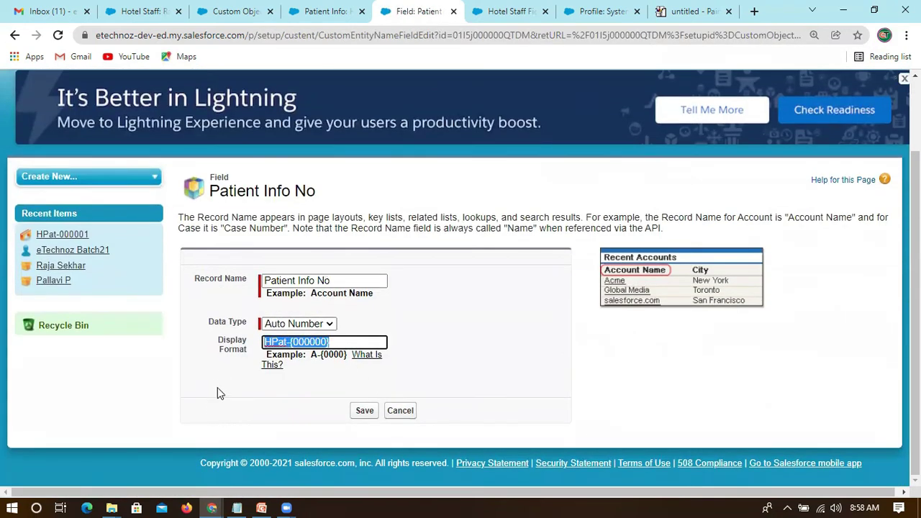
{"action": "left_click", "coordinate": [220, 385]}
{"action": "left_click_drag", "start_coordinate": [287, 341], "coordinate": [265, 341]}
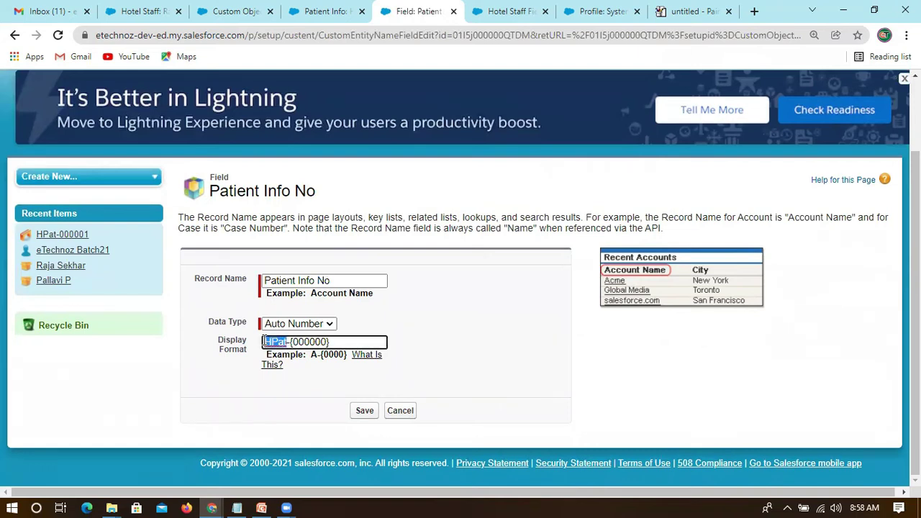
{"action": "left_click", "coordinate": [241, 373]}
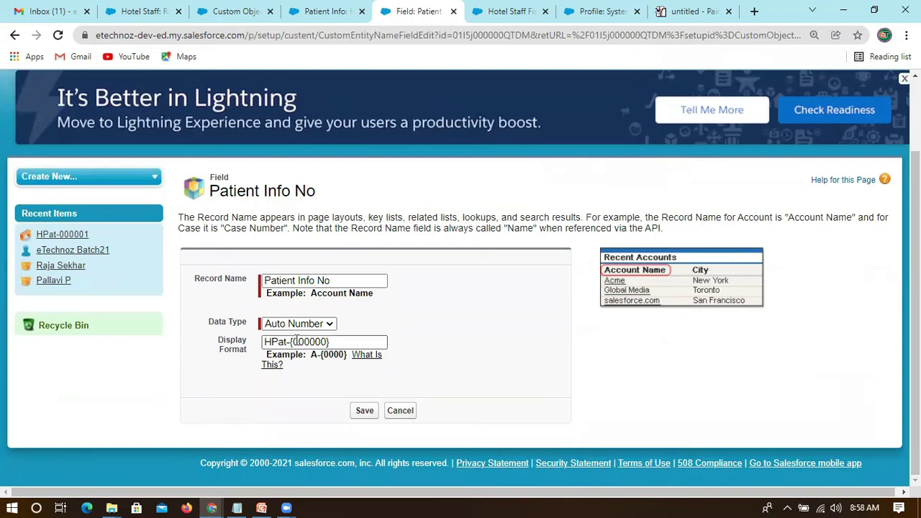
{"action": "left_click_drag", "start_coordinate": [338, 341], "coordinate": [292, 342]}
{"action": "left_click", "coordinate": [223, 376]}
{"action": "left_click", "coordinate": [289, 341]}
{"action": "left_click", "coordinate": [337, 341]}
Step: Compare the saved record's Patient Info No value with the field's Auto Number display format
{"action": "left_click", "coordinate": [332, 13]}
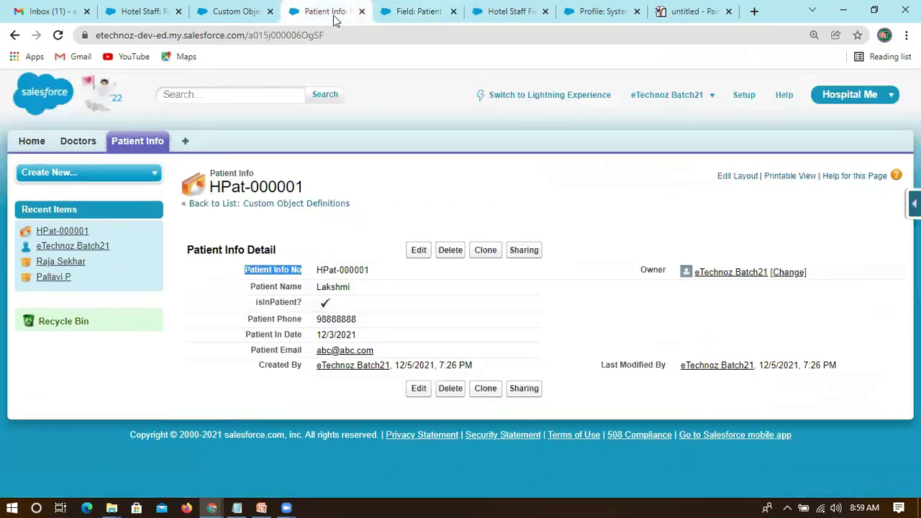
{"action": "left_click_drag", "start_coordinate": [339, 269], "coordinate": [361, 266]}
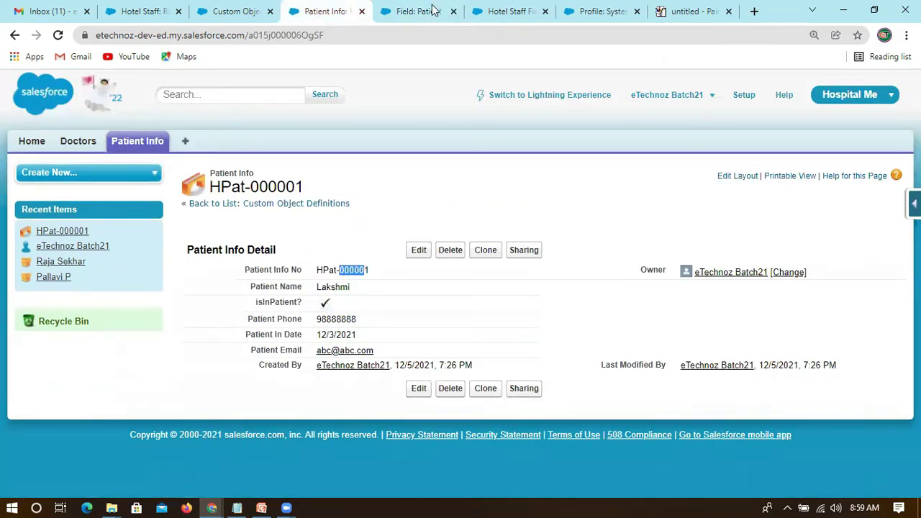
{"action": "left_click", "coordinate": [430, 10]}
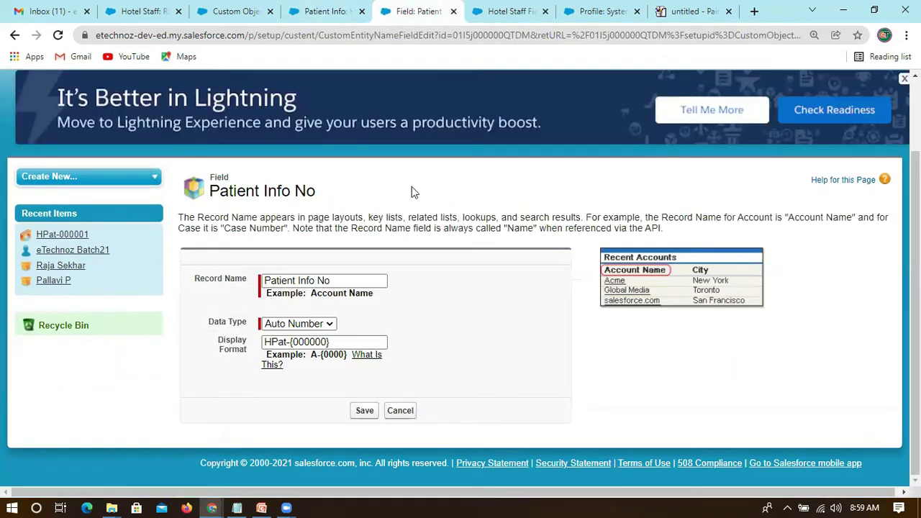
{"action": "left_click", "coordinate": [338, 344]}
{"action": "left_click", "coordinate": [325, 11]}
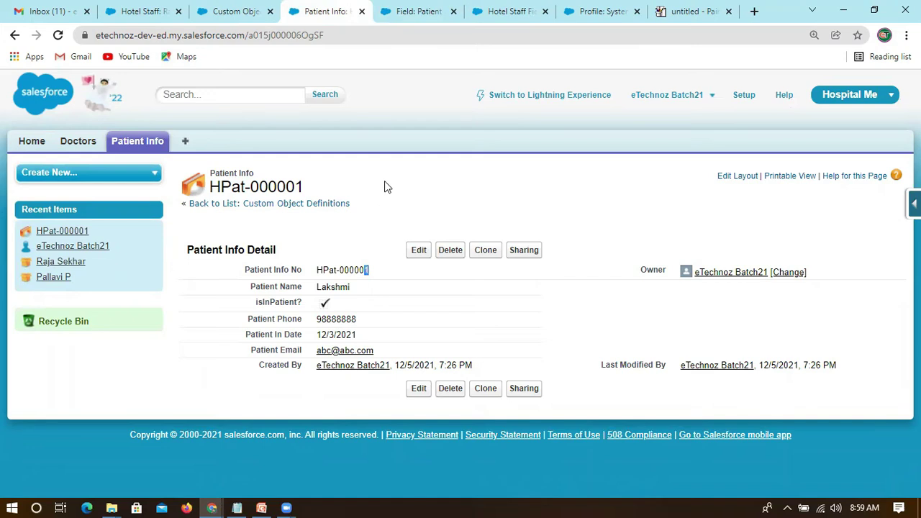
{"action": "left_click", "coordinate": [421, 15]}
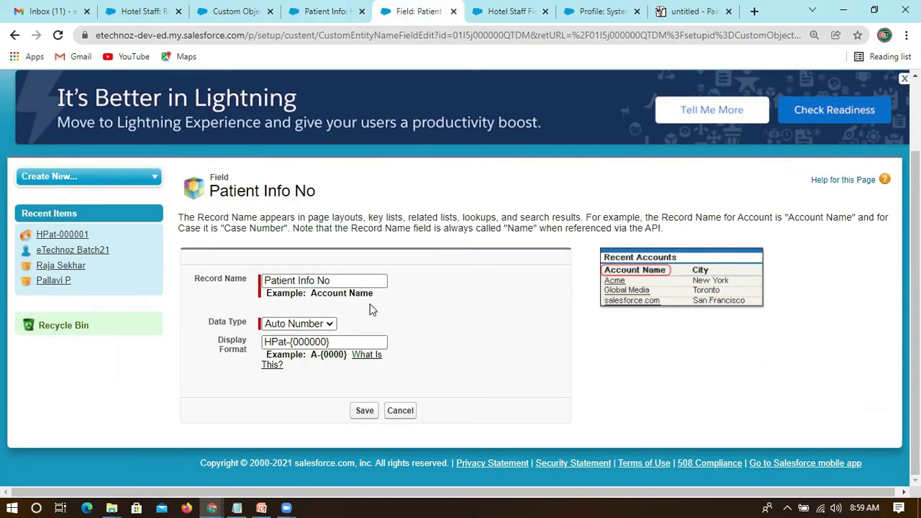
Step: Examine the auto-generated Patient Info No value on the saved patient record
{"action": "left_click", "coordinate": [325, 14]}
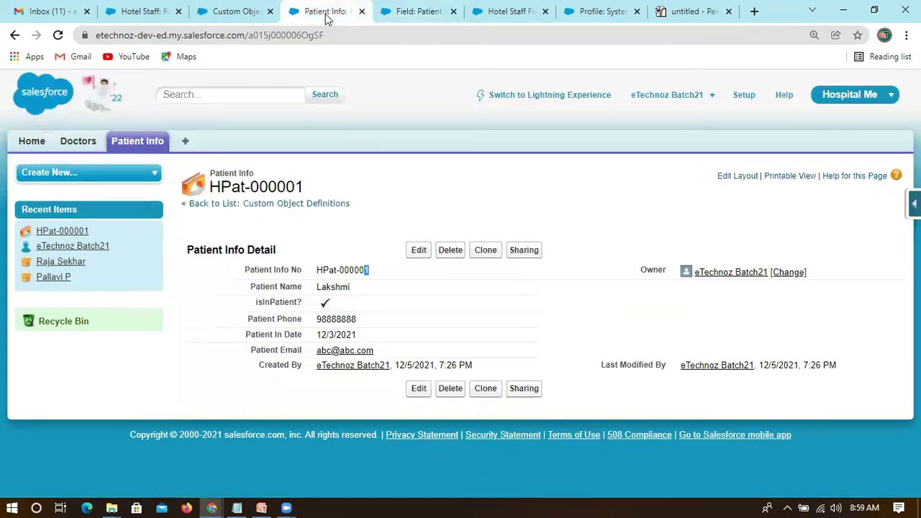
{"action": "left_click_drag", "start_coordinate": [369, 273], "coordinate": [342, 272]}
{"action": "left_click", "coordinate": [375, 201]}
{"action": "left_click_drag", "start_coordinate": [372, 273], "coordinate": [310, 272]}
{"action": "left_click_drag", "start_coordinate": [247, 269], "coordinate": [374, 272]}
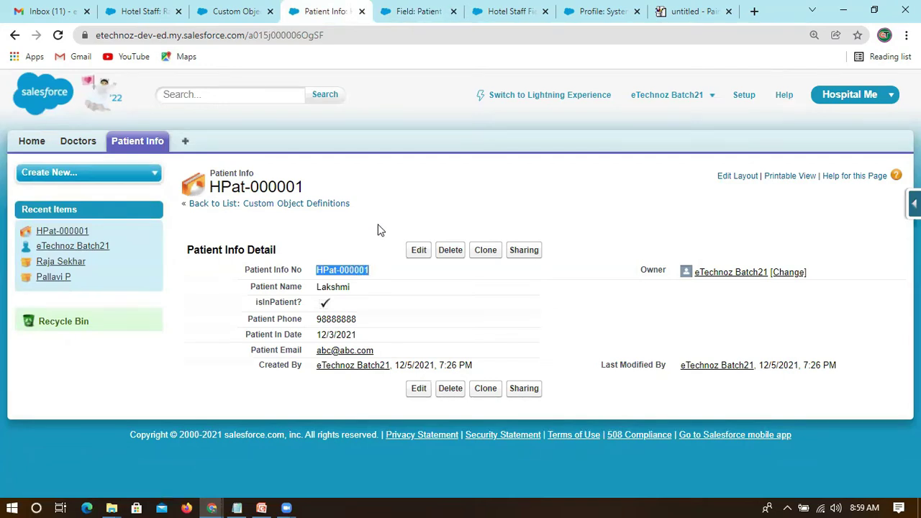
{"action": "left_click", "coordinate": [356, 224]}
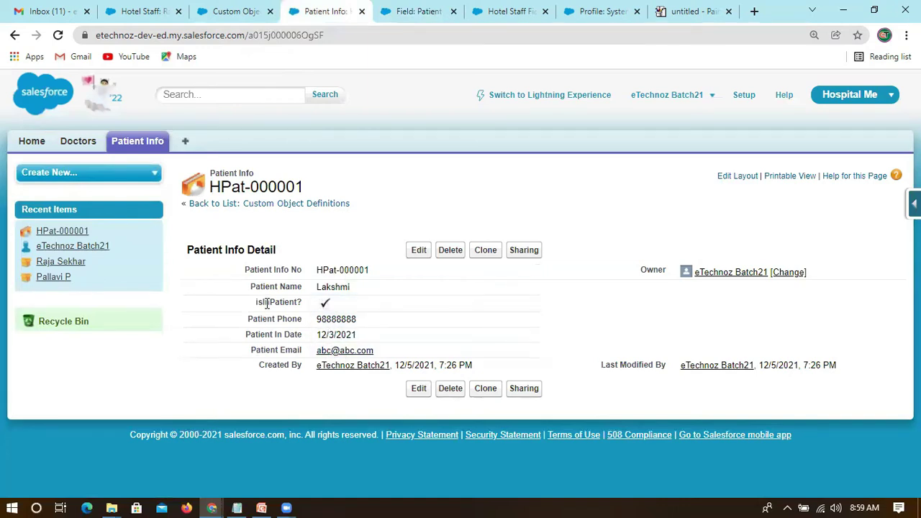
Step: Return to the Patient Info object definition and compare the Patient Info No field name with the custom fields' API names
{"action": "left_click", "coordinate": [251, 16]}
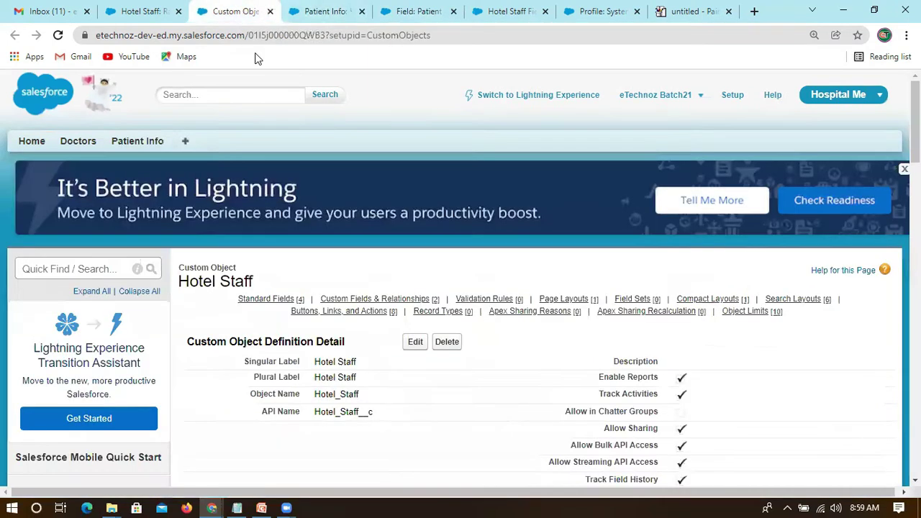
{"action": "left_click", "coordinate": [420, 15]}
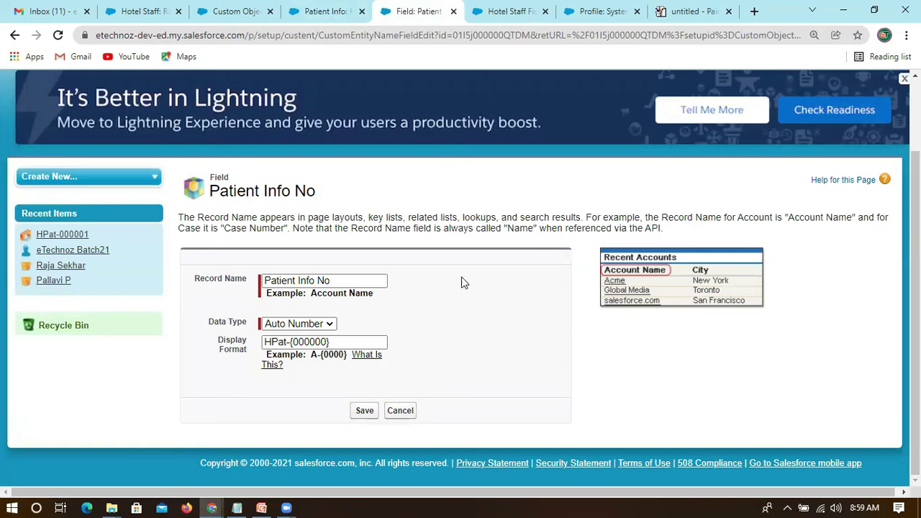
{"action": "left_click", "coordinate": [14, 34]}
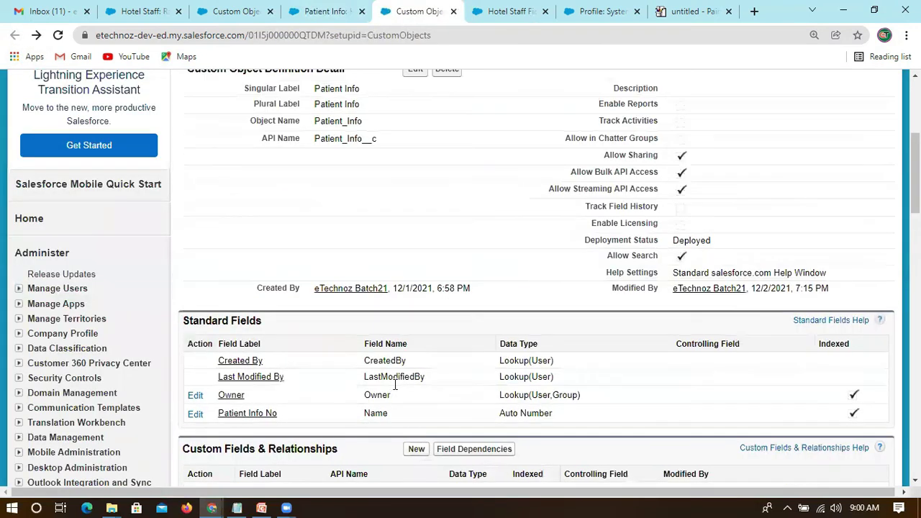
{"action": "scroll", "coordinate": [368, 395], "scroll_direction": "down", "scroll_amount": 3}
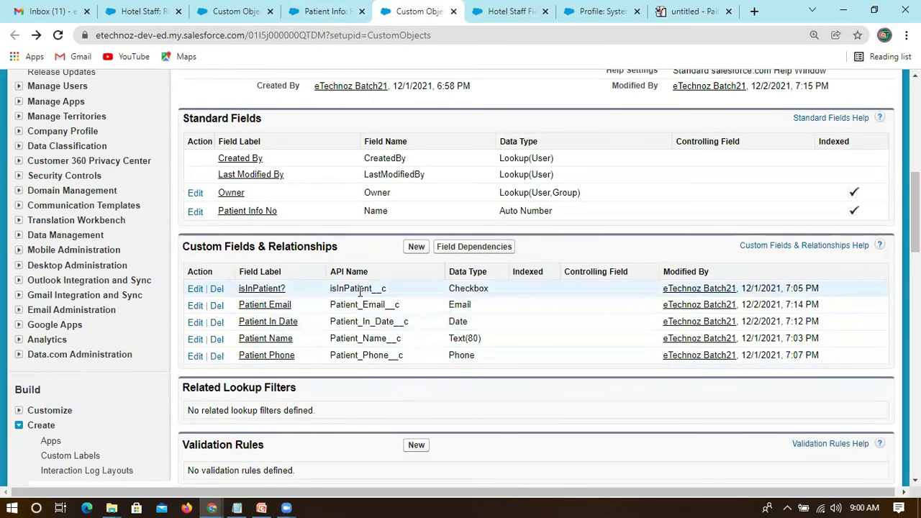
{"action": "left_click_drag", "start_coordinate": [408, 355], "coordinate": [267, 219]}
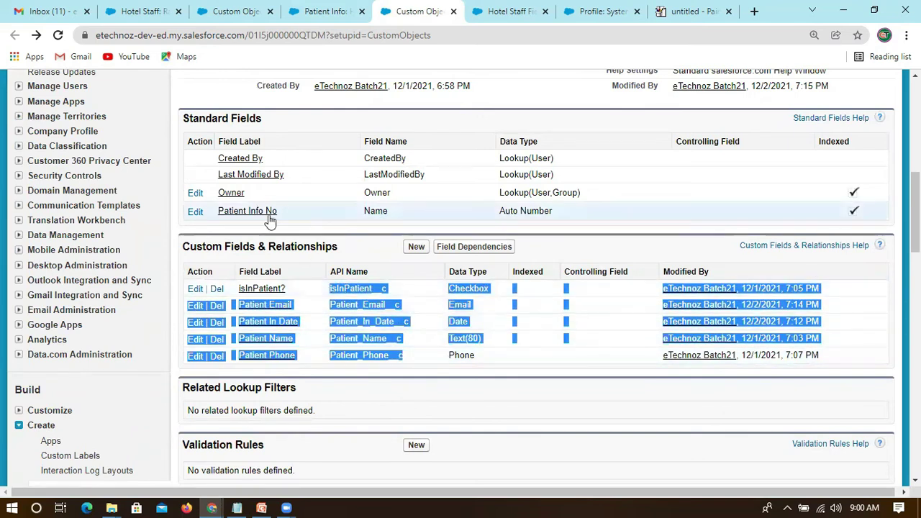
{"action": "double_click", "coordinate": [388, 211]}
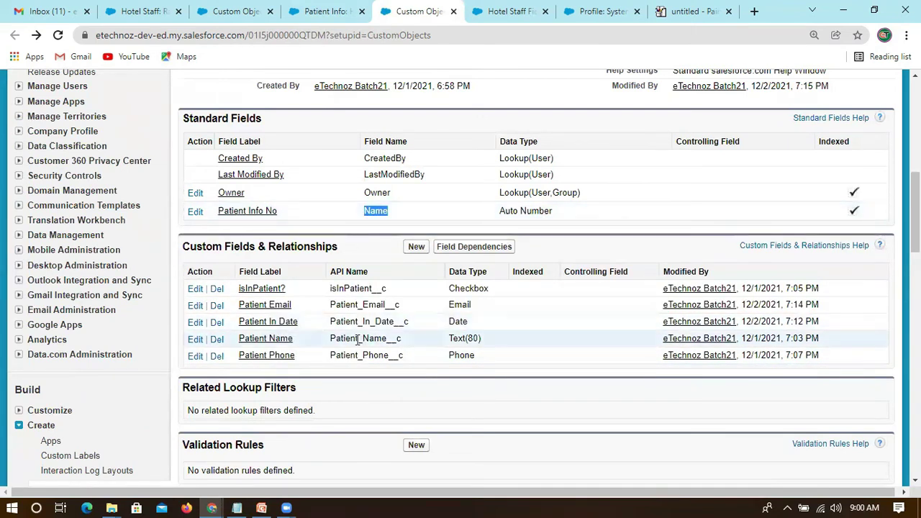
{"action": "left_click_drag", "start_coordinate": [393, 212], "coordinate": [364, 211]}
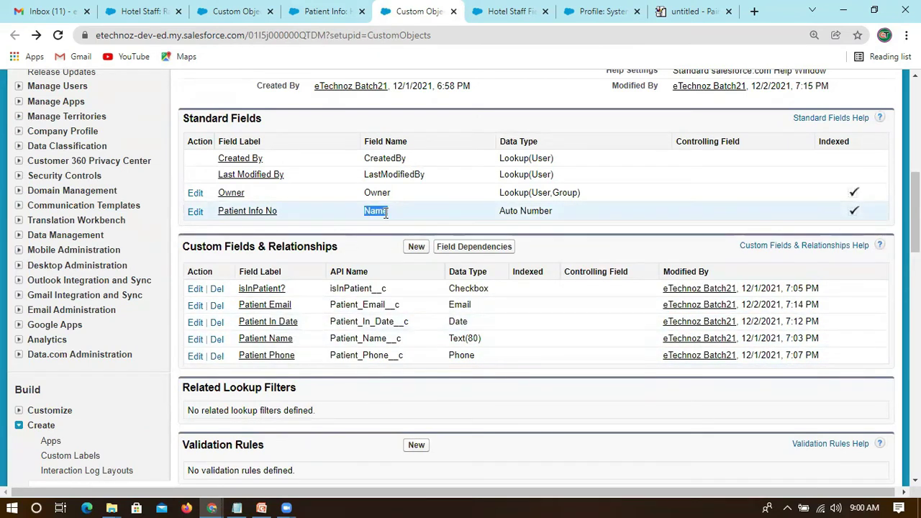
{"action": "left_click", "coordinate": [370, 338]}
{"action": "left_click_drag", "start_coordinate": [403, 357], "coordinate": [331, 288]}
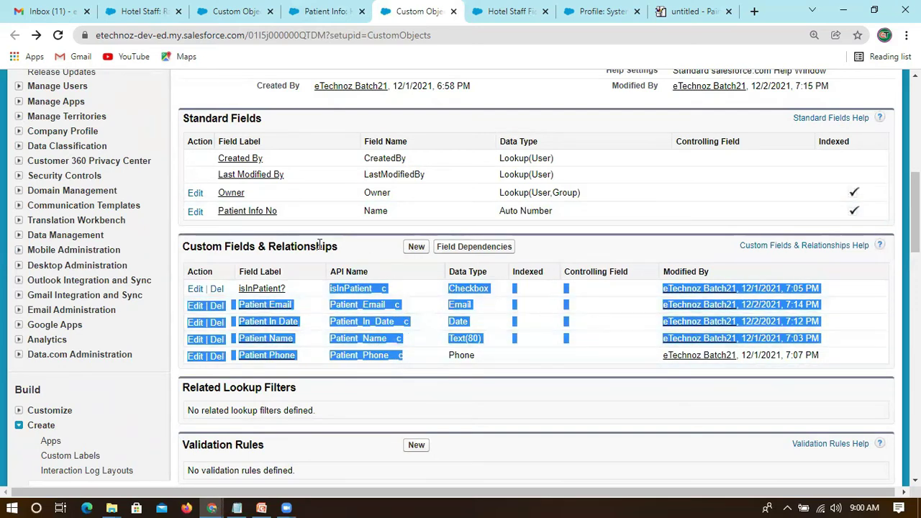
Step: Go back to the saved patient record and recheck the Patient Info No label and its value
{"action": "left_click", "coordinate": [325, 10]}
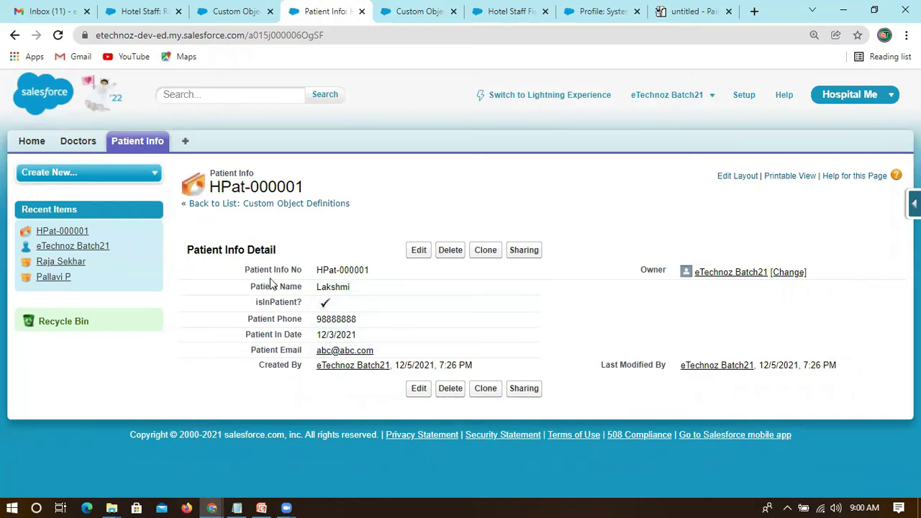
{"action": "left_click_drag", "start_coordinate": [245, 269], "coordinate": [378, 270]}
{"action": "left_click", "coordinate": [378, 271]}
{"action": "left_click_drag", "start_coordinate": [234, 268], "coordinate": [372, 274]}
{"action": "left_click", "coordinate": [378, 273]}
Step: Find Profiles in Setup, filter the list to the letter S and open the System Administrator profile
{"action": "left_click", "coordinate": [245, 11]}
{"action": "left_click", "coordinate": [108, 269]}
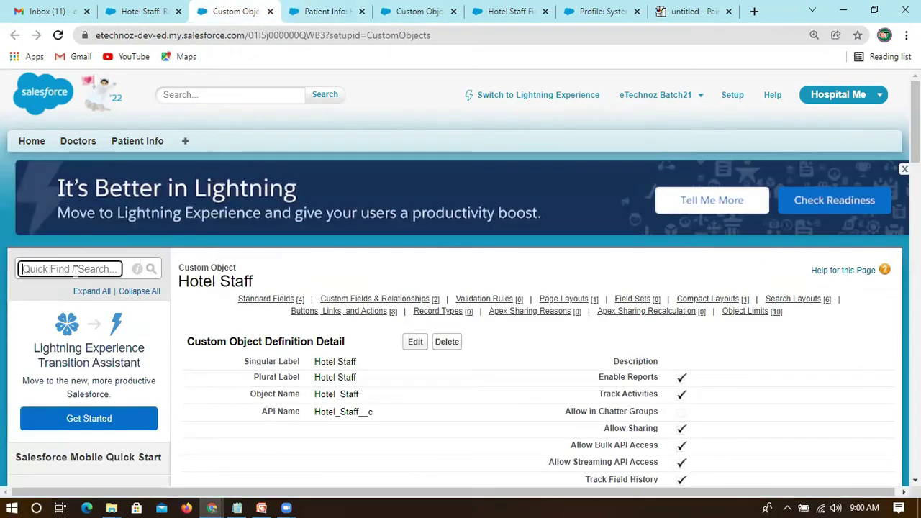
{"action": "type", "text": "system"}
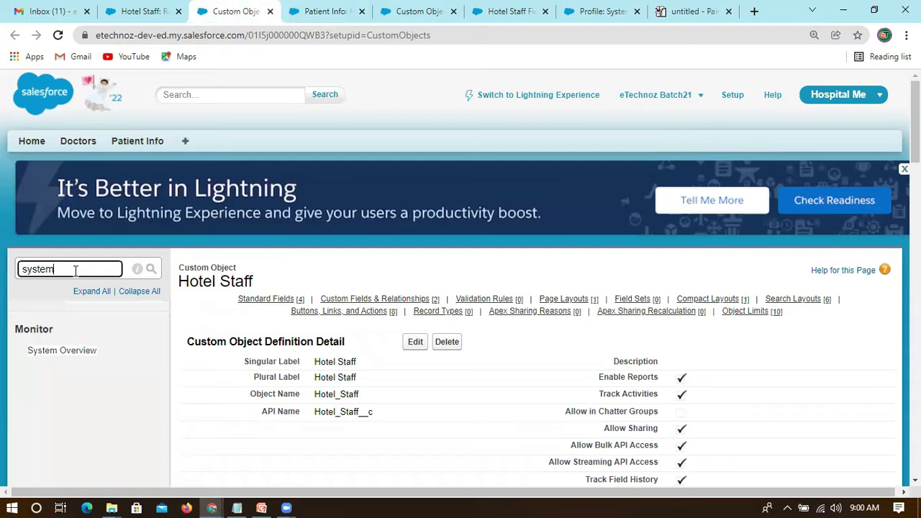
{"action": "left_click_drag", "start_coordinate": [68, 269], "coordinate": [13, 275]}
{"action": "type", "text": "profil"}
{"action": "left_click", "coordinate": [56, 367]}
{"action": "scroll", "coordinate": [345, 410], "scroll_direction": "down", "scroll_amount": 5}
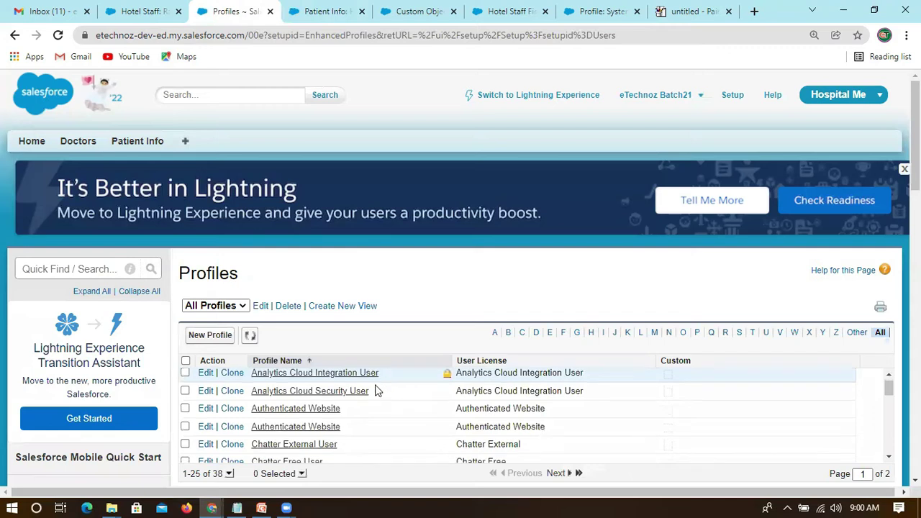
{"action": "left_click", "coordinate": [739, 333]}
{"action": "scroll", "coordinate": [395, 378], "scroll_direction": "down", "scroll_amount": 2}
{"action": "left_click", "coordinate": [296, 314]}
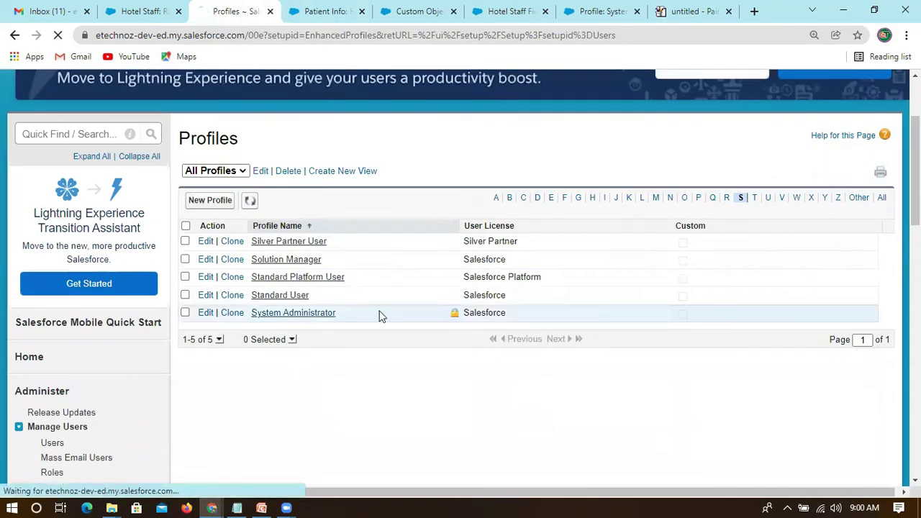
Step: Search the profile page for "patient" and open the Patient Info entry under Custom Field-Level Security
{"action": "scroll", "coordinate": [473, 335], "scroll_direction": "down", "scroll_amount": 7}
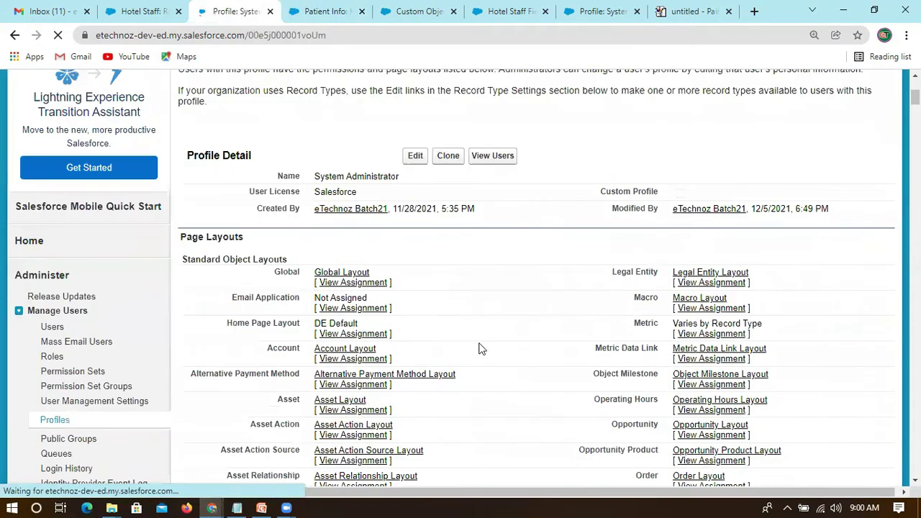
{"action": "key", "text": "ctrl+f"}
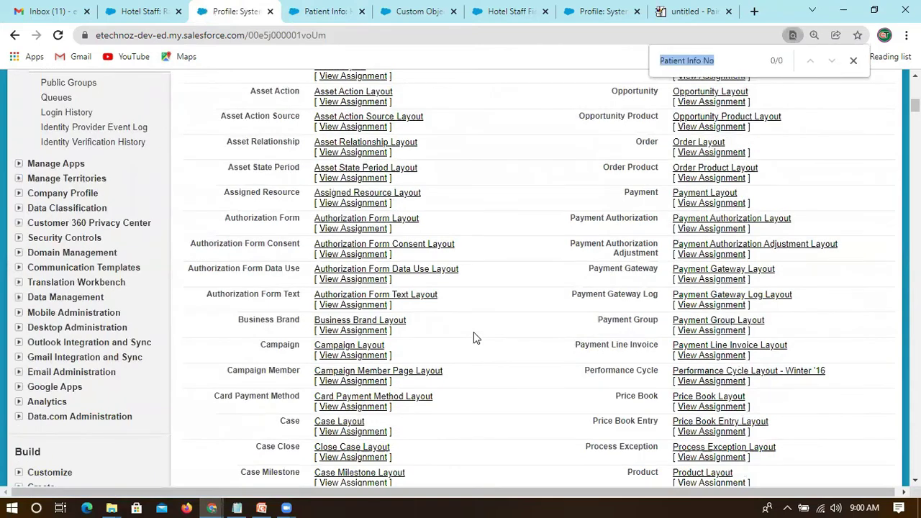
{"action": "type", "text": "info"}
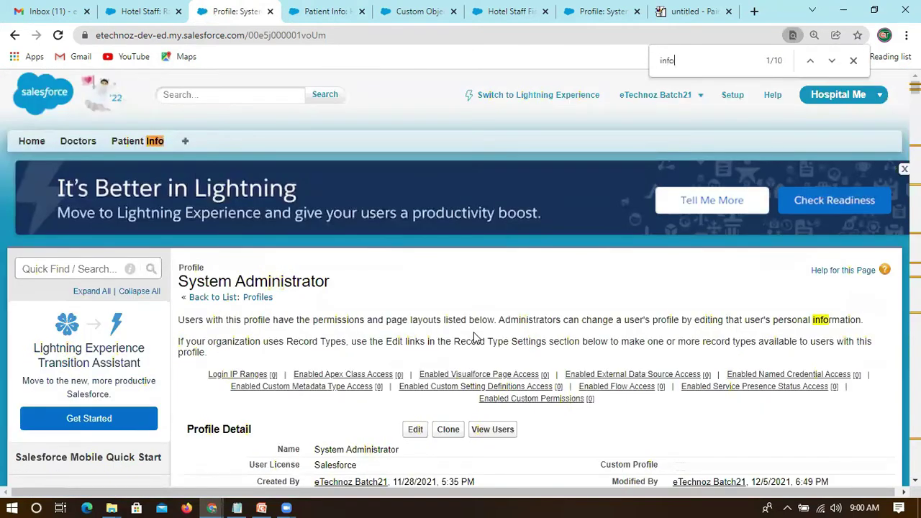
{"action": "key", "text": "BackSpace"}
{"action": "key", "text": "BackSpace"}
{"action": "key", "text": "BackSpace"}
{"action": "key", "text": "BackSpace"}
{"action": "type", "text": "pati"}
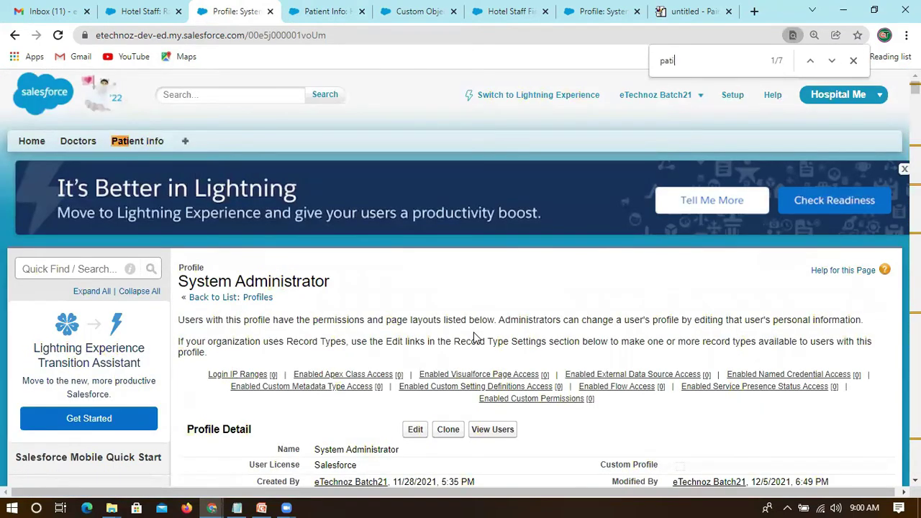
{"action": "type", "text": "ent"}
{"action": "scroll", "coordinate": [610, 246], "scroll_direction": "down", "scroll_amount": 5}
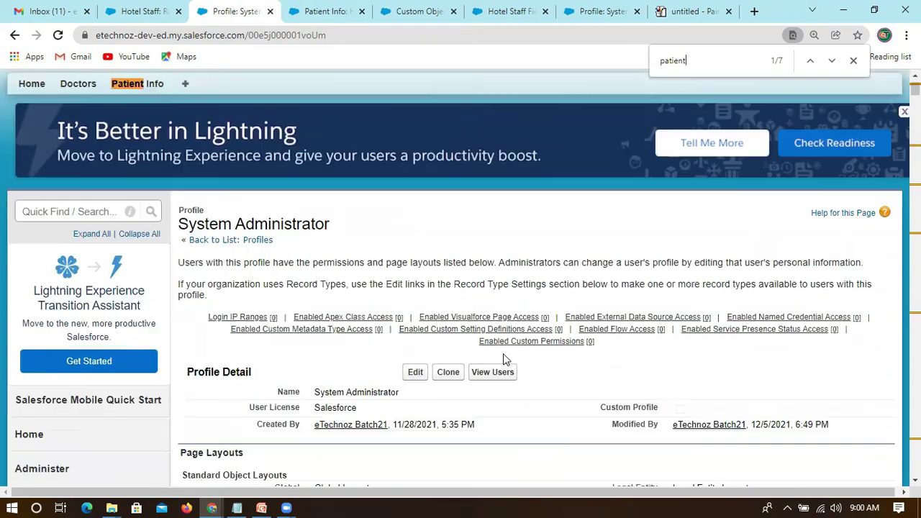
{"action": "left_click", "coordinate": [832, 60]}
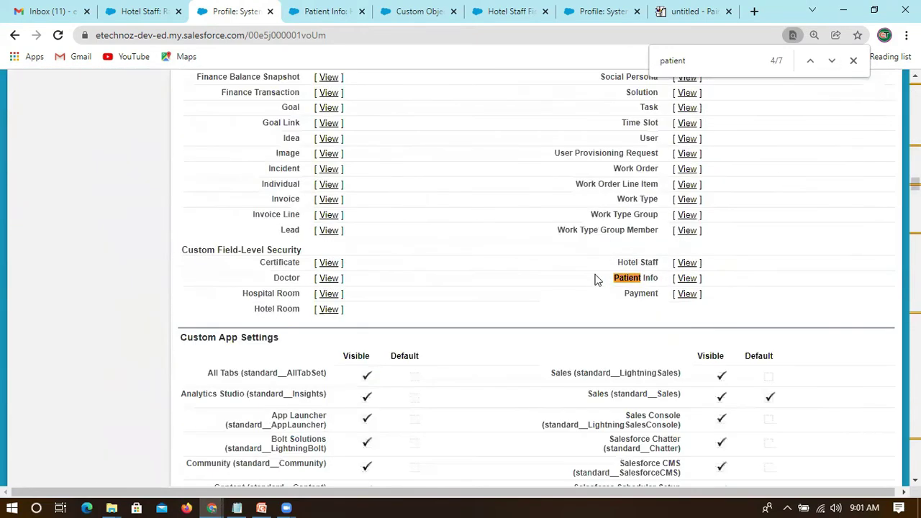
{"action": "scroll", "coordinate": [396, 261], "scroll_direction": "up", "scroll_amount": 10}
{"action": "scroll", "coordinate": [372, 249], "scroll_direction": "up", "scroll_amount": 6}
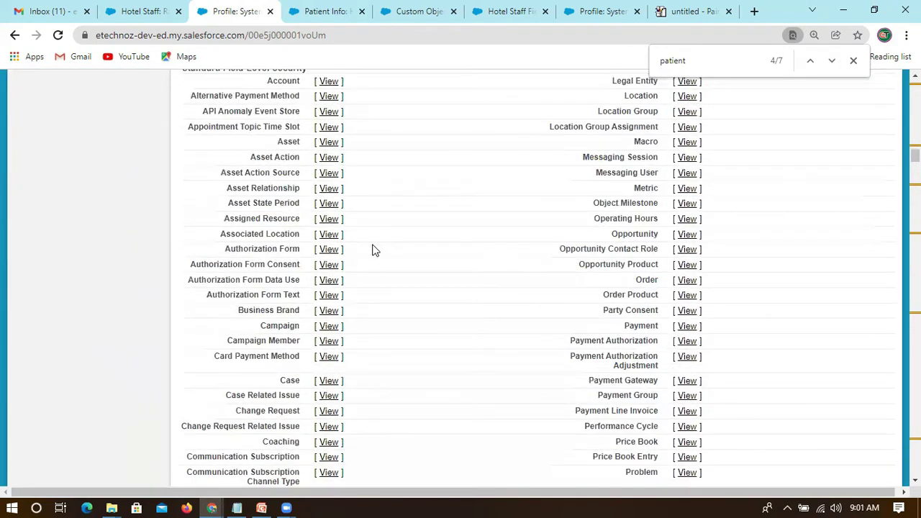
{"action": "scroll", "coordinate": [597, 361], "scroll_direction": "down", "scroll_amount": 15}
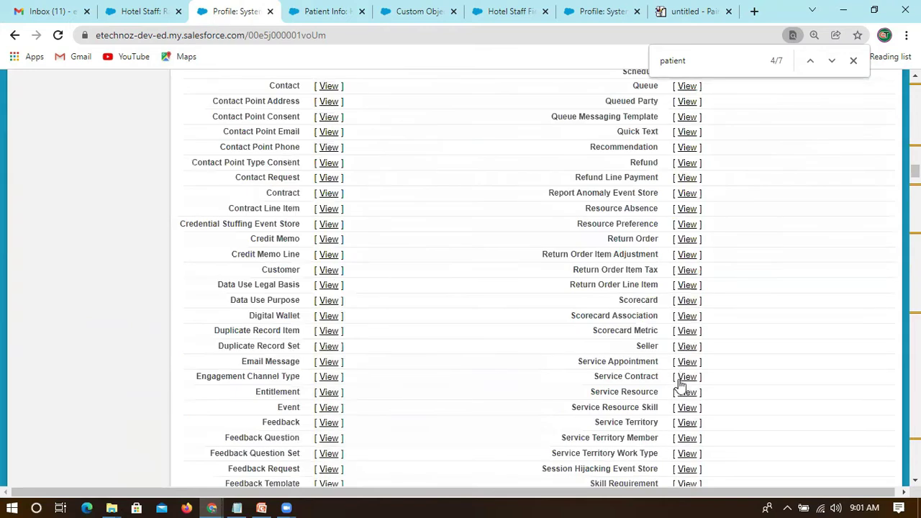
{"action": "left_click", "coordinate": [688, 210]}
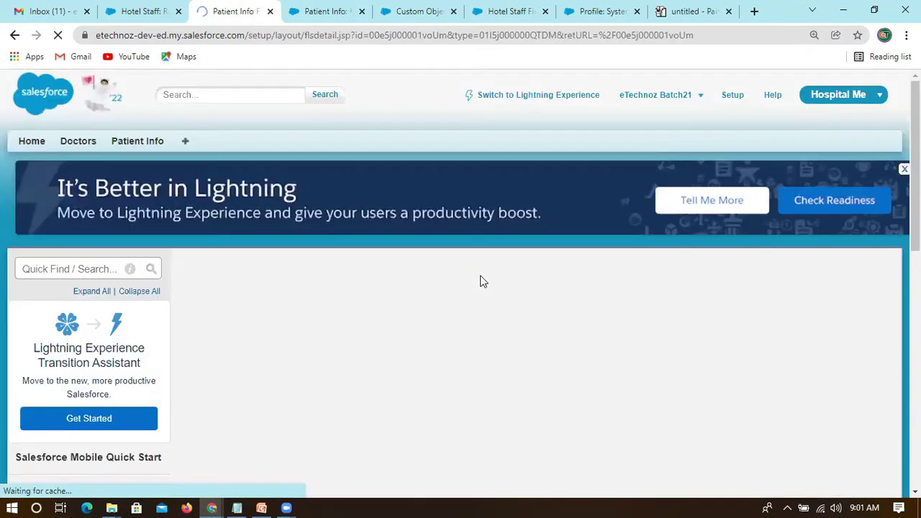
{"action": "scroll", "coordinate": [773, 371], "scroll_direction": "down", "scroll_amount": 2}
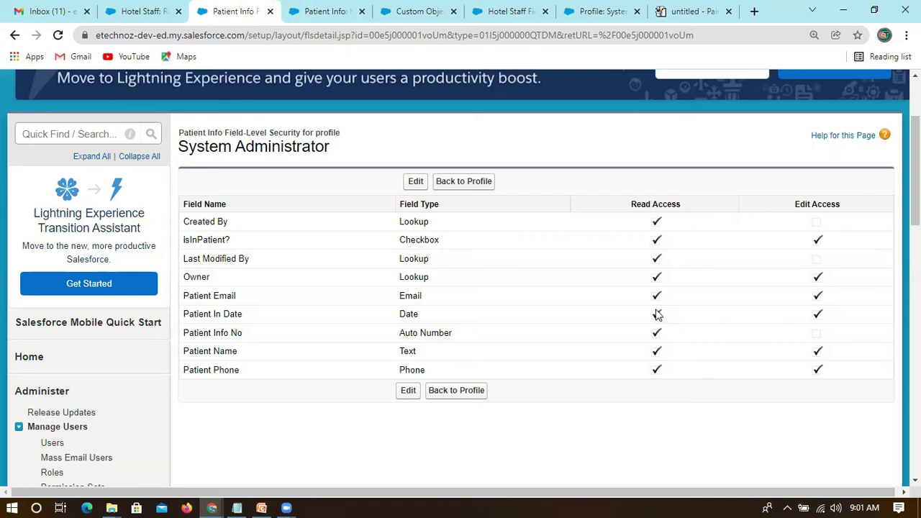
Step: Edit the Patient Info field-level security and remove both read and edit access from Patient Email
{"action": "left_click", "coordinate": [414, 183]}
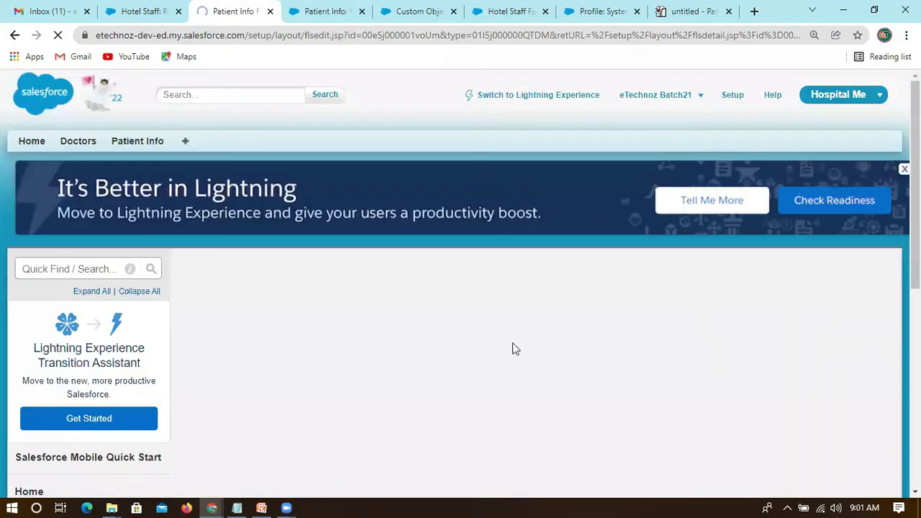
{"action": "scroll", "coordinate": [365, 292], "scroll_direction": "down", "scroll_amount": 3}
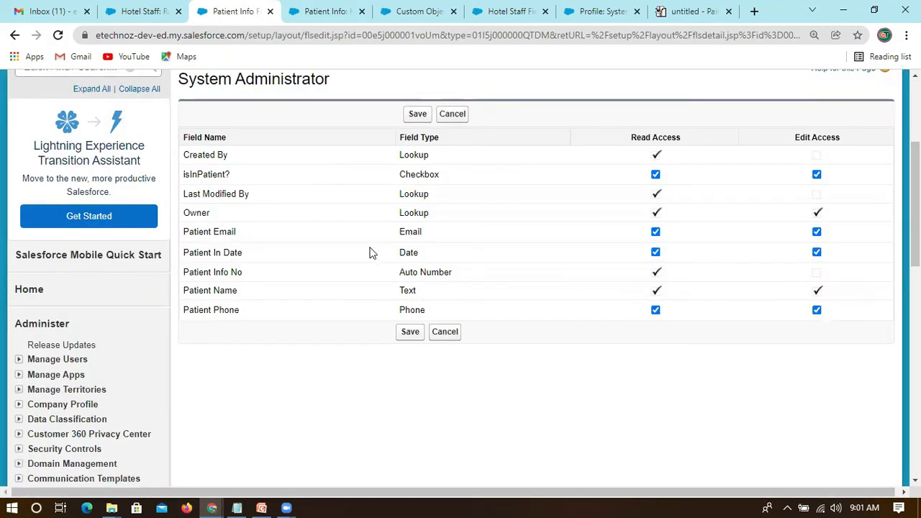
{"action": "left_click", "coordinate": [475, 245]}
{"action": "left_click", "coordinate": [655, 232]}
{"action": "left_click_drag", "start_coordinate": [252, 236], "coordinate": [421, 234]}
{"action": "double_click", "coordinate": [451, 230]}
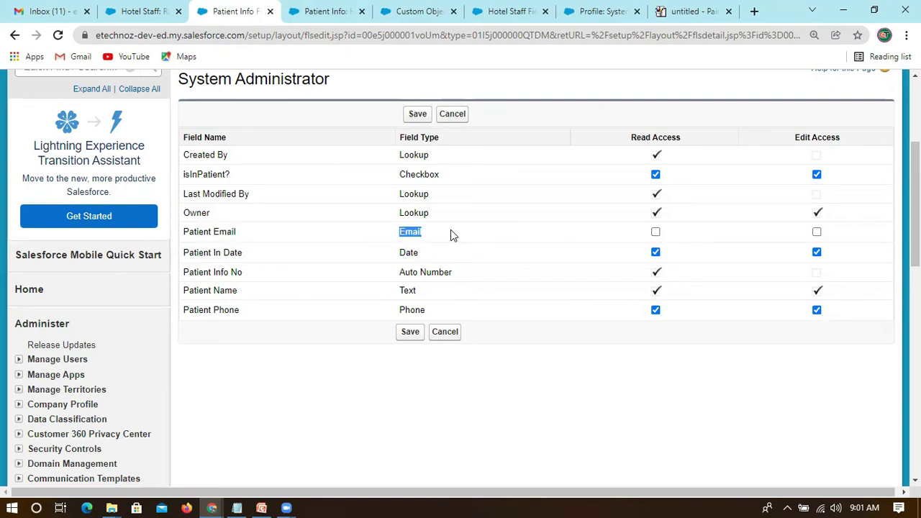
{"action": "left_click", "coordinate": [450, 229]}
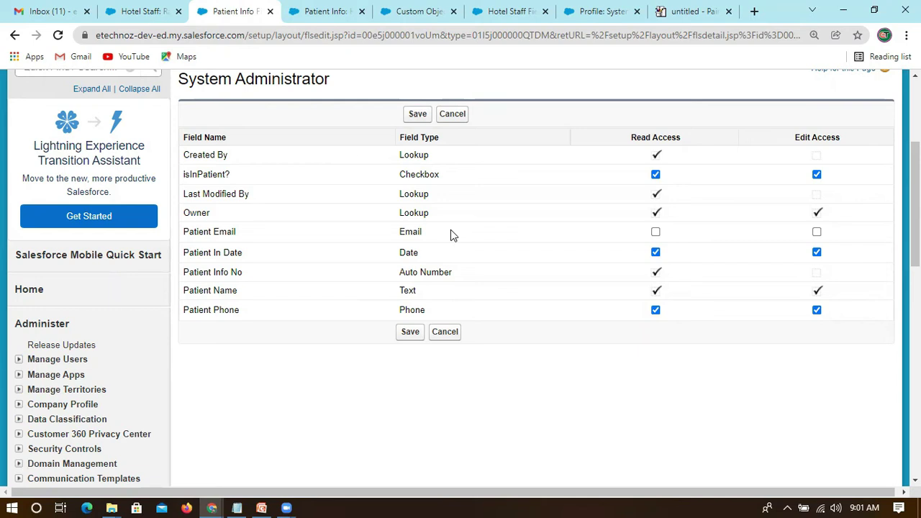
Step: Remove edit access from Patient In Date, leaving read access, and save the field-level security
{"action": "left_click", "coordinate": [816, 252]}
{"action": "left_click_drag", "start_coordinate": [192, 257], "coordinate": [257, 254]}
{"action": "left_click", "coordinate": [259, 257]}
{"action": "left_click", "coordinate": [416, 115]}
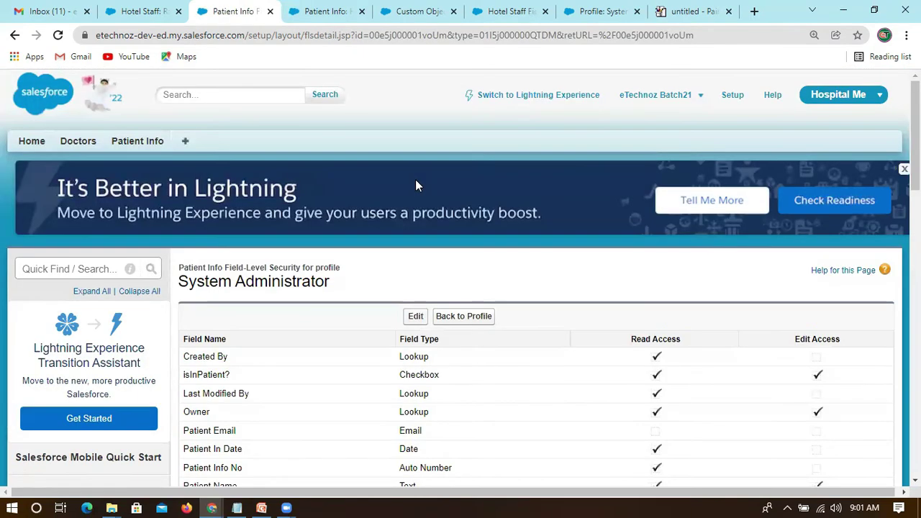
Step: Reload the saved patient record and check which fields it displays under the changed field-level security
{"action": "left_click", "coordinate": [326, 12]}
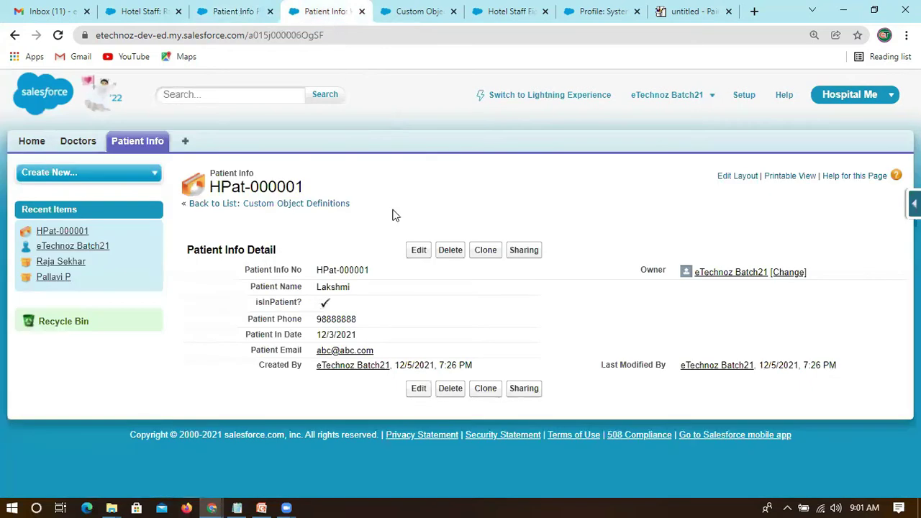
{"action": "left_click", "coordinate": [58, 34]}
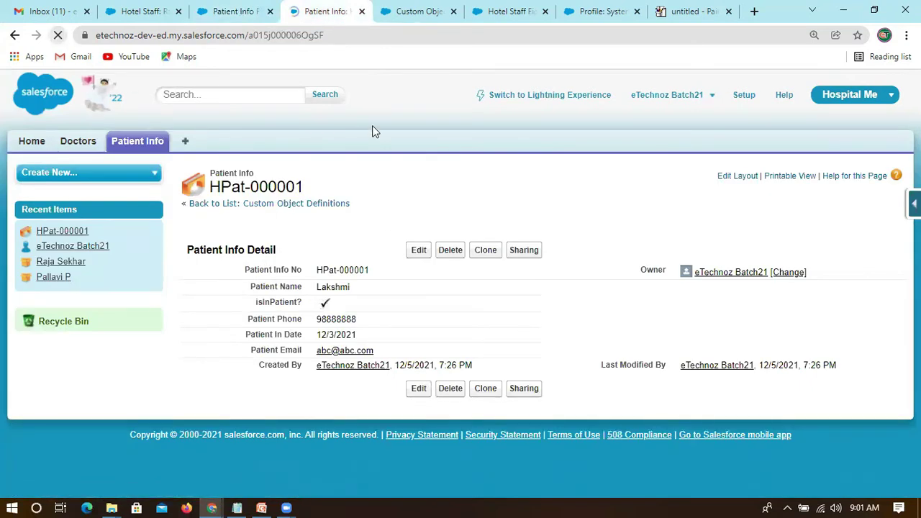
{"action": "mouse_move", "coordinate": [373, 333]}
{"action": "left_mouse_down"}
{"action": "mouse_move", "coordinate": [315, 334]}
{"action": "mouse_move", "coordinate": [232, 273]}
{"action": "left_mouse_up"}
{"action": "left_click", "coordinate": [364, 239]}
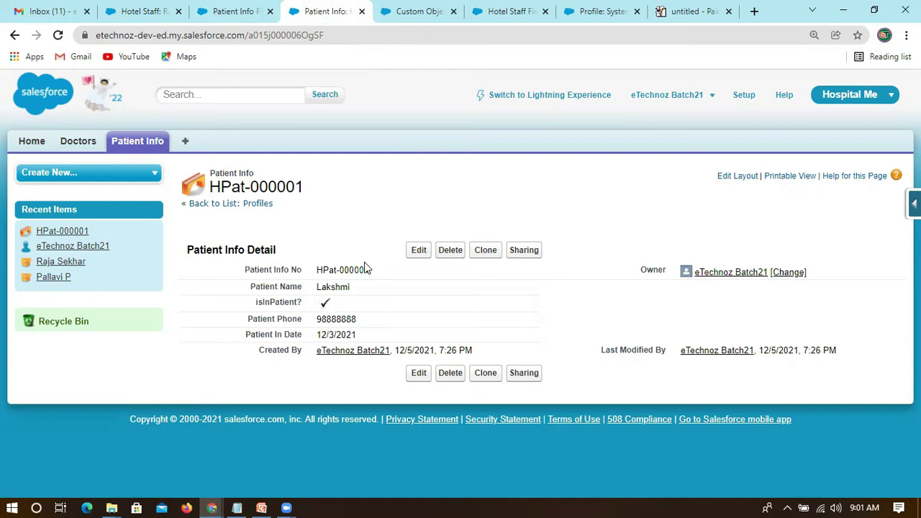
{"action": "left_click_drag", "start_coordinate": [276, 334], "coordinate": [232, 266]}
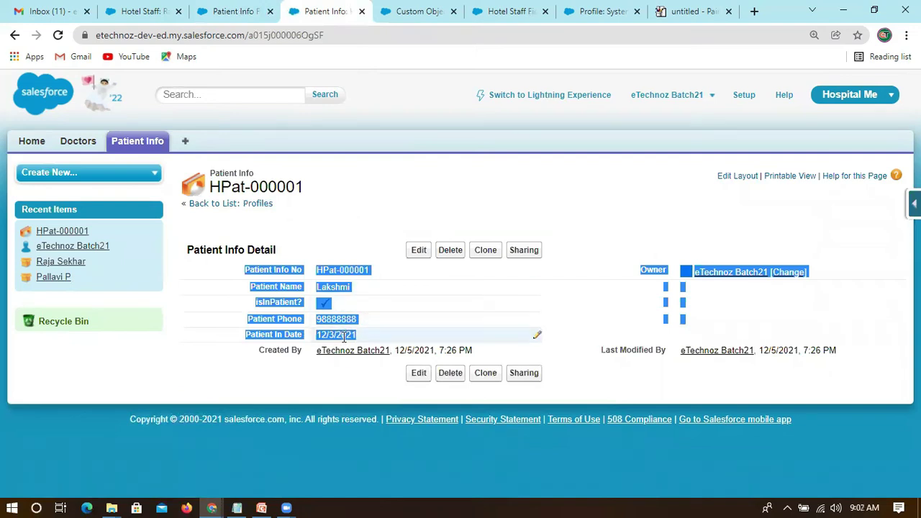
Step: Compare the System Administrator profile's Patient Email access with the fields displayed on the patient record
{"action": "left_click", "coordinate": [333, 253]}
{"action": "left_click", "coordinate": [249, 12]}
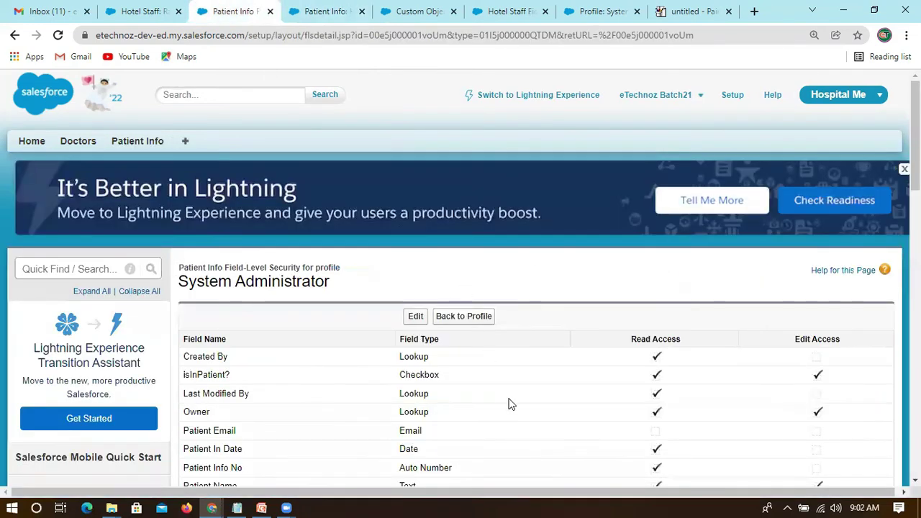
{"action": "scroll", "coordinate": [510, 403], "scroll_direction": "down", "scroll_amount": 2}
{"action": "double_click", "coordinate": [412, 299]}
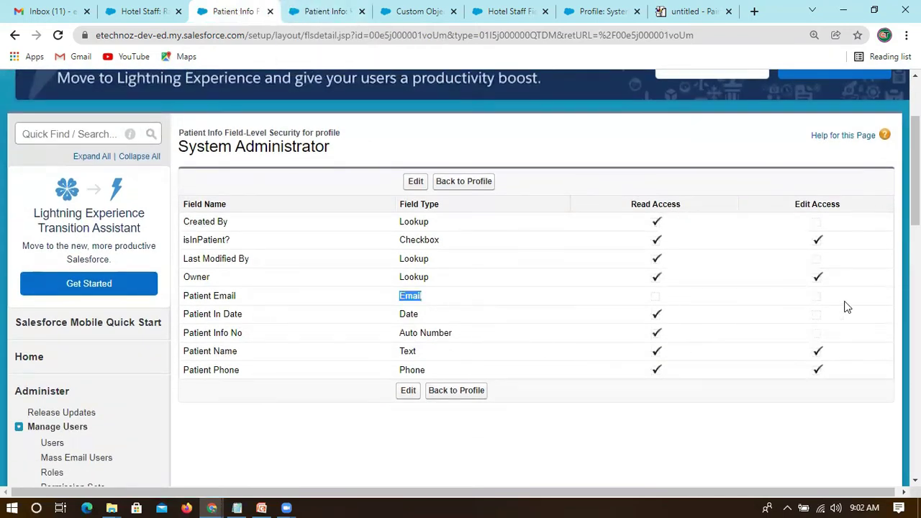
{"action": "left_click", "coordinate": [328, 10]}
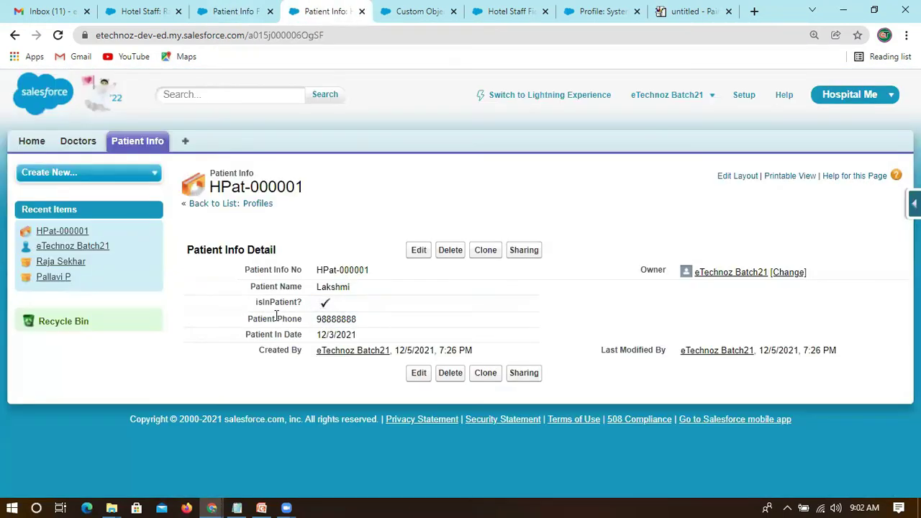
{"action": "left_click_drag", "start_coordinate": [245, 328], "coordinate": [255, 308]}
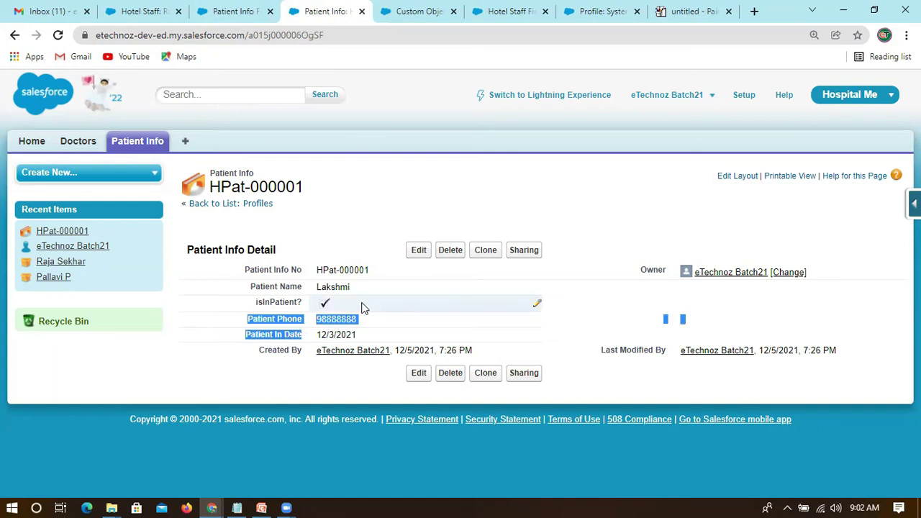
{"action": "left_click", "coordinate": [358, 187]}
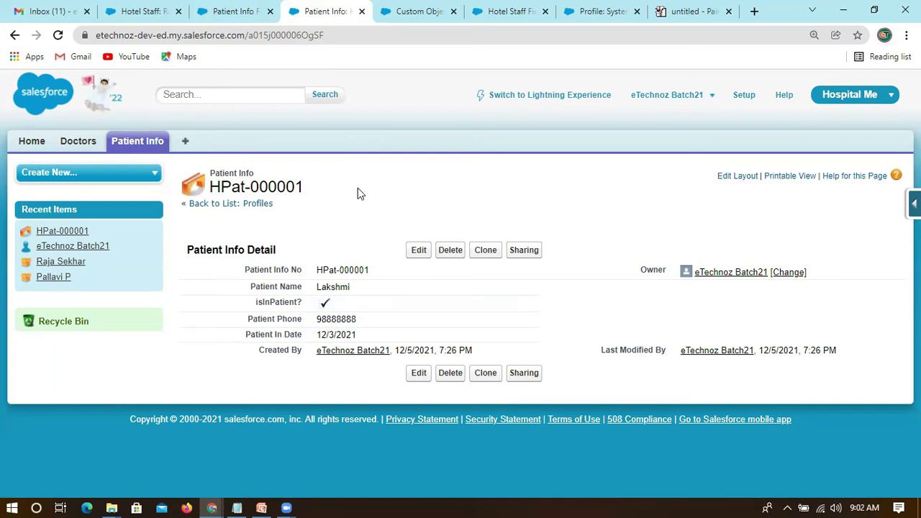
{"action": "left_click", "coordinate": [240, 18]}
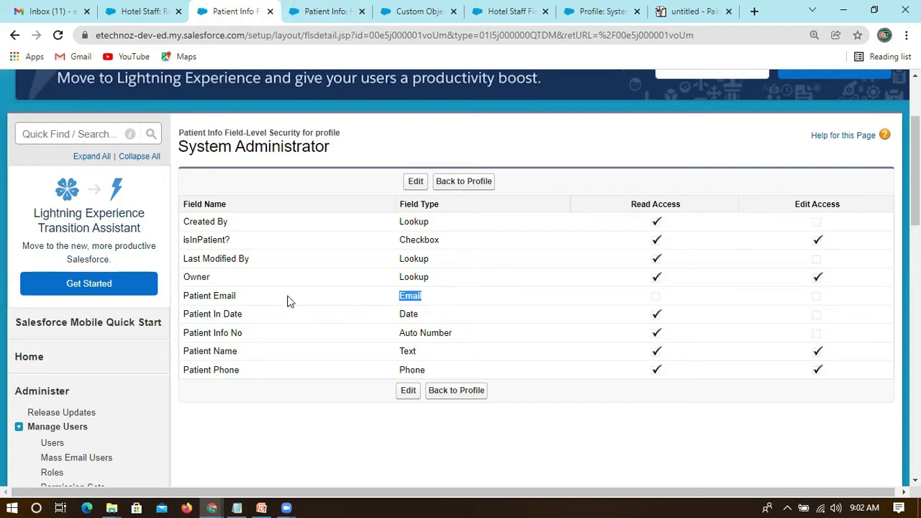
{"action": "left_click_drag", "start_coordinate": [245, 295], "coordinate": [185, 293]}
{"action": "left_click_drag", "start_coordinate": [179, 147], "coordinate": [339, 150]}
{"action": "left_click", "coordinate": [343, 150]}
{"action": "left_click_drag", "start_coordinate": [424, 300], "coordinate": [364, 305]}
{"action": "left_click", "coordinate": [321, 182]}
{"action": "left_click", "coordinate": [311, 17]}
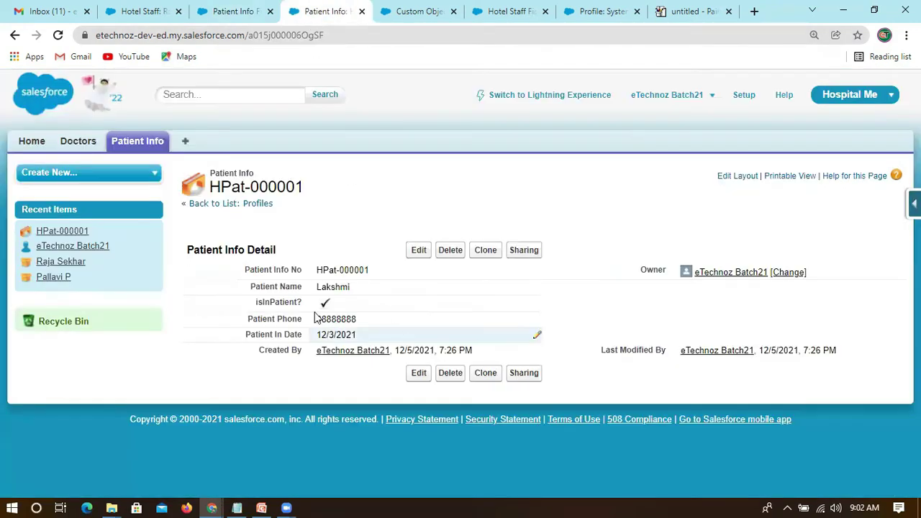
Step: Examine the read and edit access of Patient Info No, Patient Email and Patient In Date in the profile's field-level security
{"action": "key", "text": "ctrl+shift+Tab"}
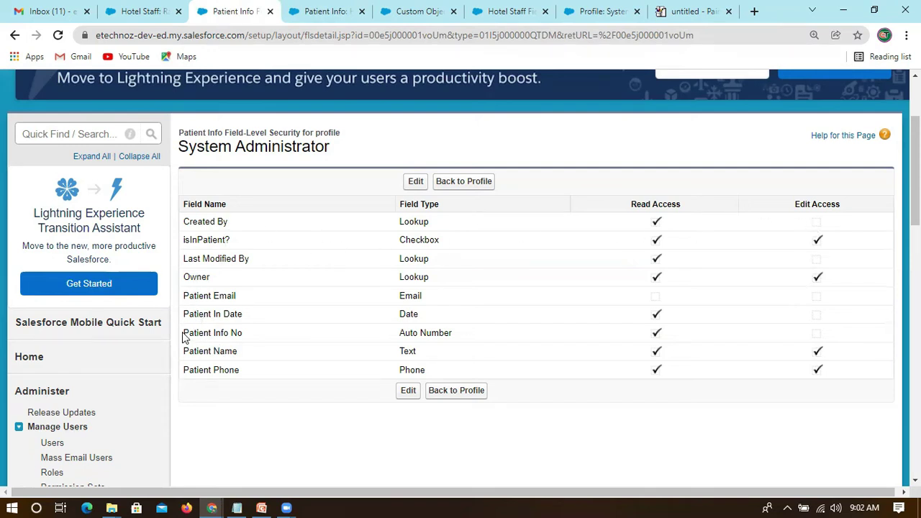
{"action": "left_click_drag", "start_coordinate": [185, 338], "coordinate": [266, 339]}
{"action": "left_click_drag", "start_coordinate": [360, 335], "coordinate": [835, 331]}
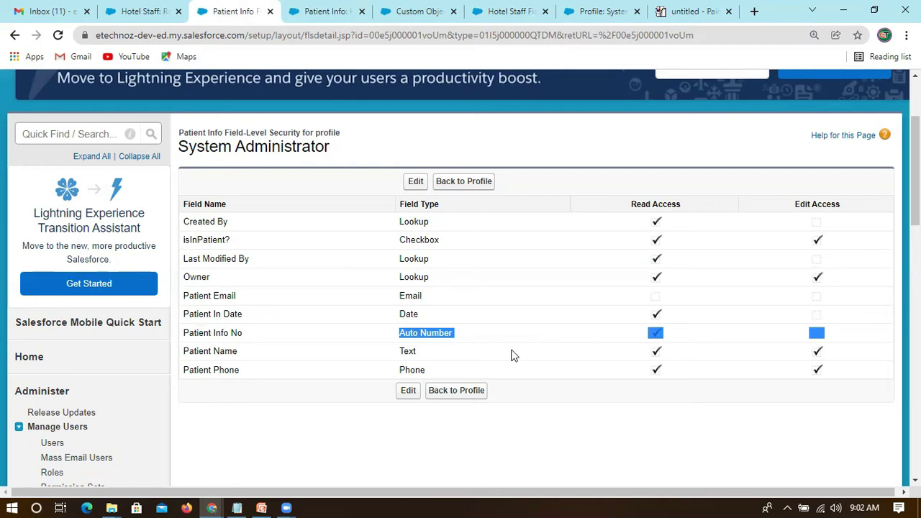
{"action": "left_click_drag", "start_coordinate": [777, 344], "coordinate": [695, 335]}
{"action": "left_click_drag", "start_coordinate": [464, 336], "coordinate": [372, 341]}
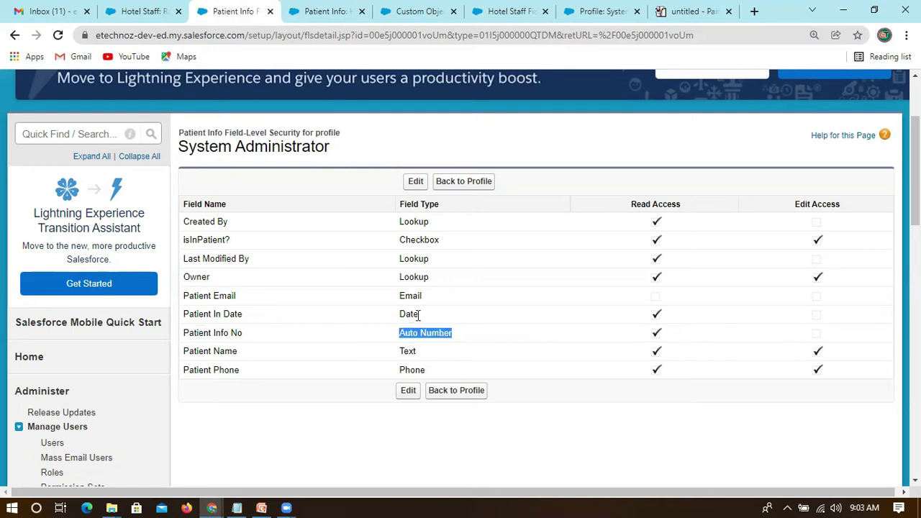
{"action": "left_click_drag", "start_coordinate": [424, 305], "coordinate": [348, 301]}
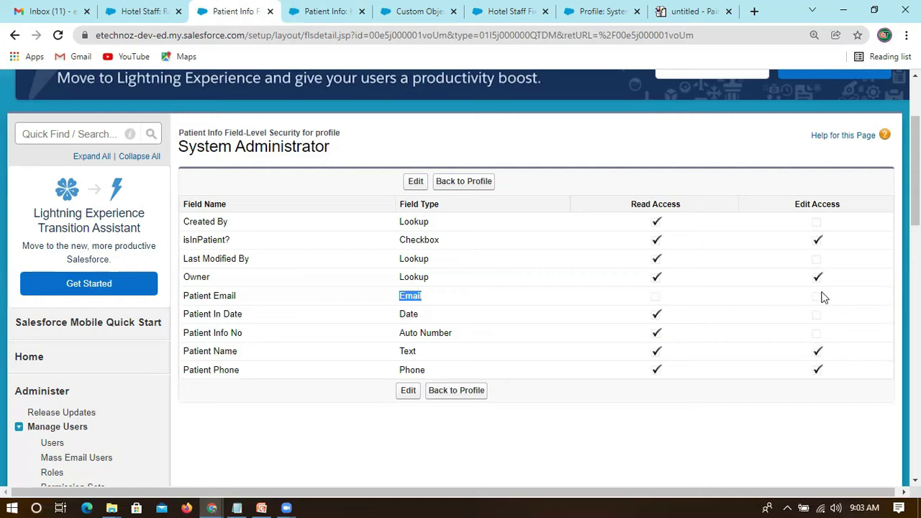
{"action": "double_click", "coordinate": [400, 316]}
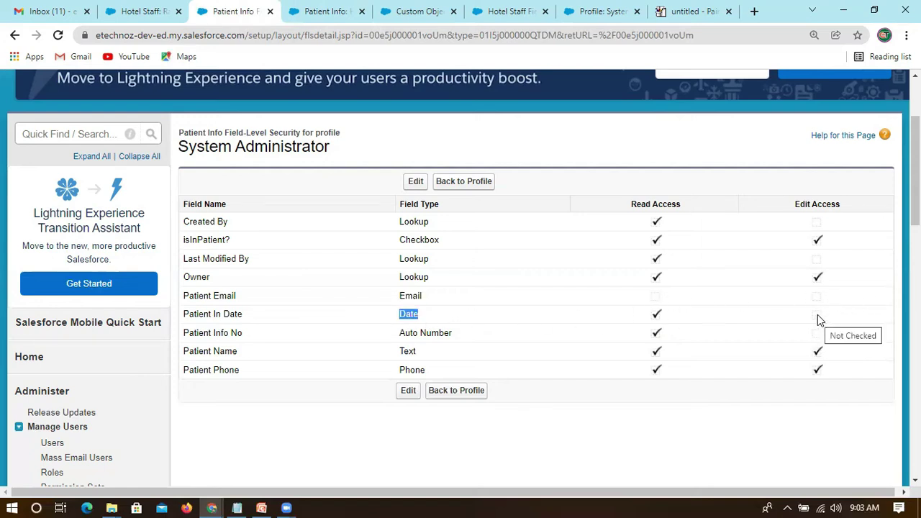
Step: Edit the patient record, set Patient In Date to 12/4/2021 and save the record
{"action": "left_click", "coordinate": [325, 12]}
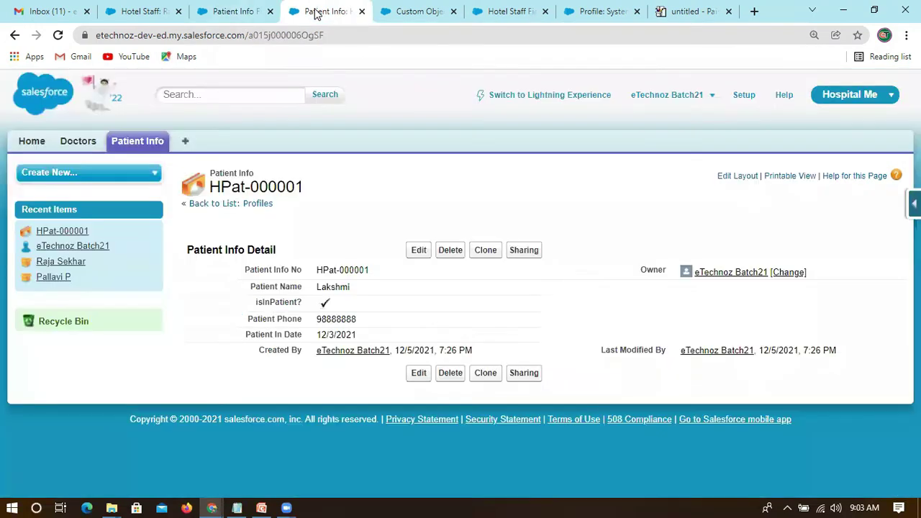
{"action": "left_click", "coordinate": [419, 252]}
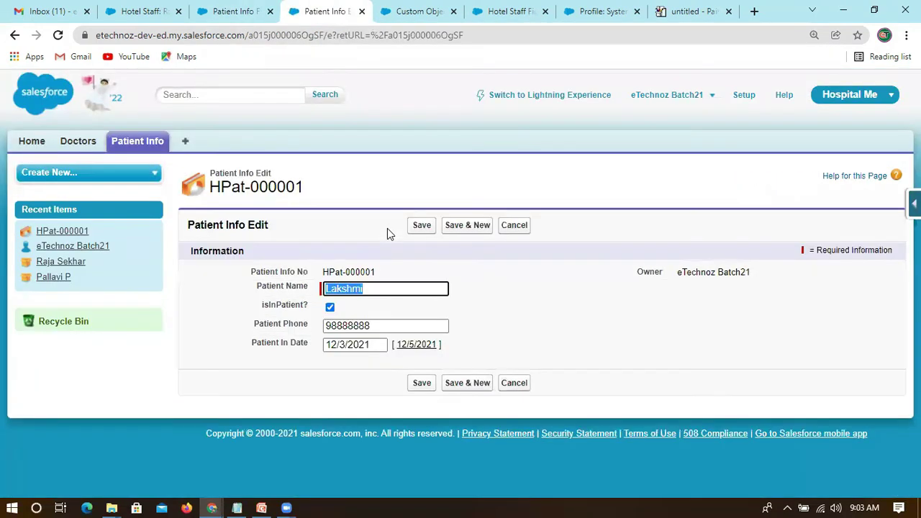
{"action": "left_click", "coordinate": [373, 345]}
{"action": "left_click", "coordinate": [416, 343]}
{"action": "left_click", "coordinate": [353, 344]}
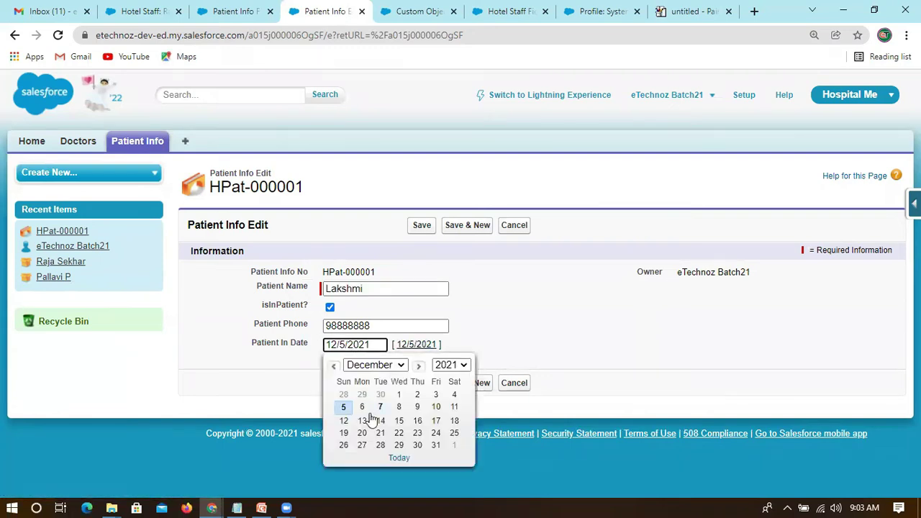
{"action": "left_click", "coordinate": [436, 396]}
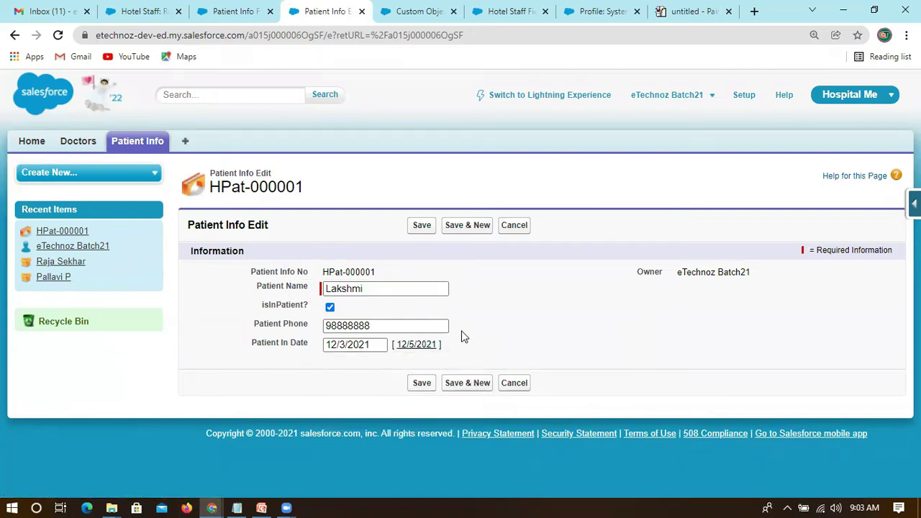
{"action": "left_click", "coordinate": [421, 345]}
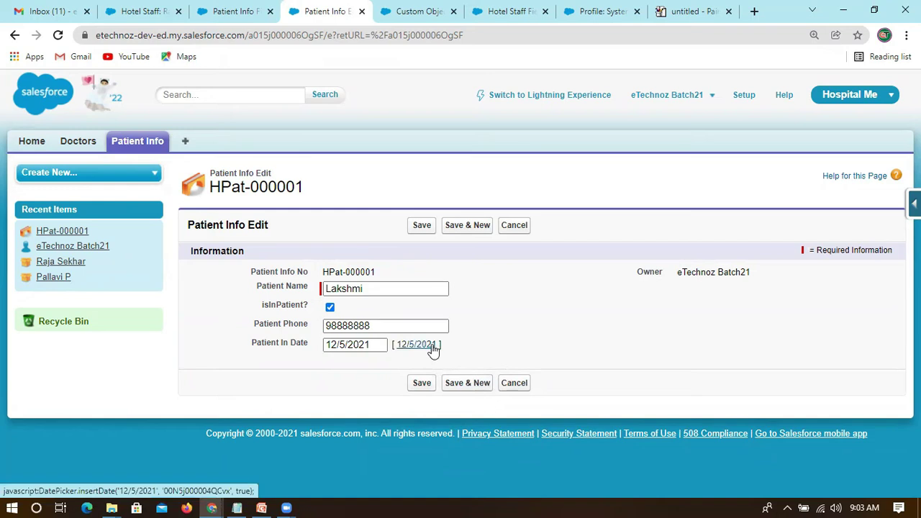
{"action": "left_click", "coordinate": [383, 345]}
{"action": "left_click", "coordinate": [454, 395]}
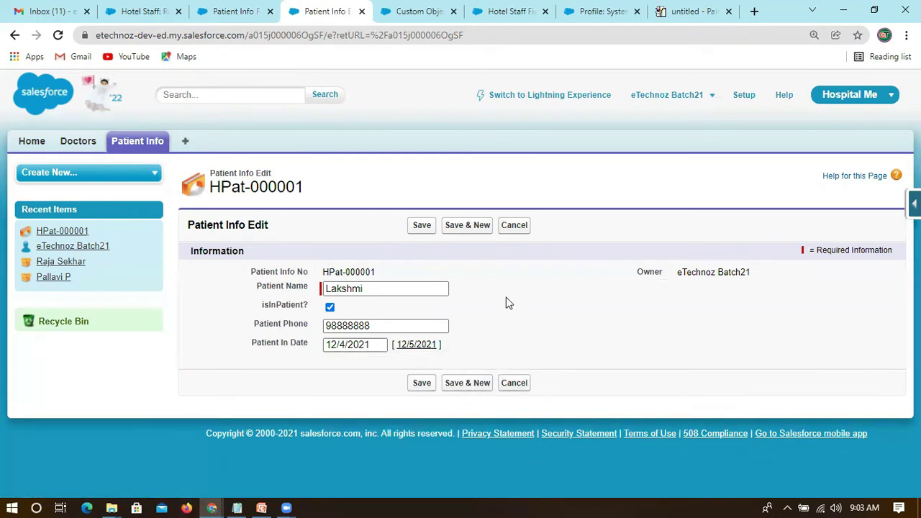
{"action": "left_click", "coordinate": [423, 227]}
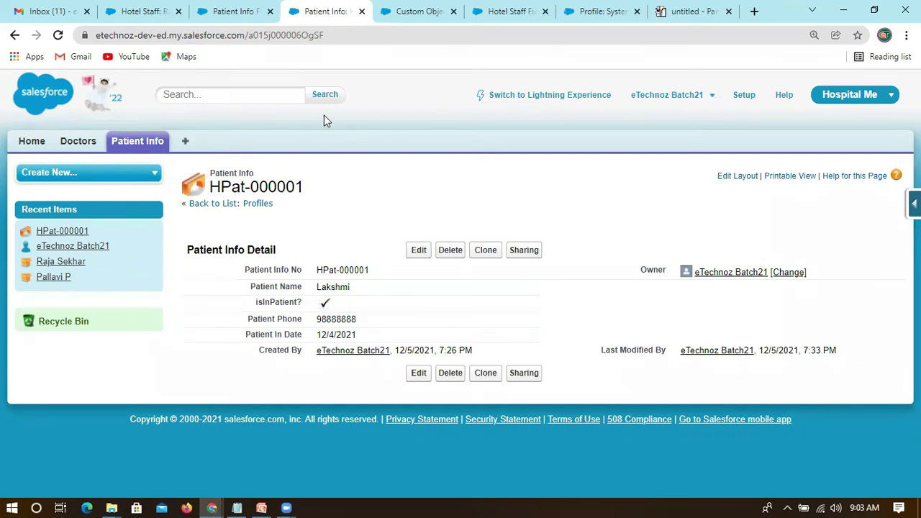
Step: Recheck Patient In Date's read and edit access in the field-level security against the saved patient record
{"action": "key", "text": "ctrl+shift+Tab"}
{"action": "left_click", "coordinate": [699, 313]}
{"action": "double_click", "coordinate": [823, 319]}
{"action": "double_click", "coordinate": [407, 314]}
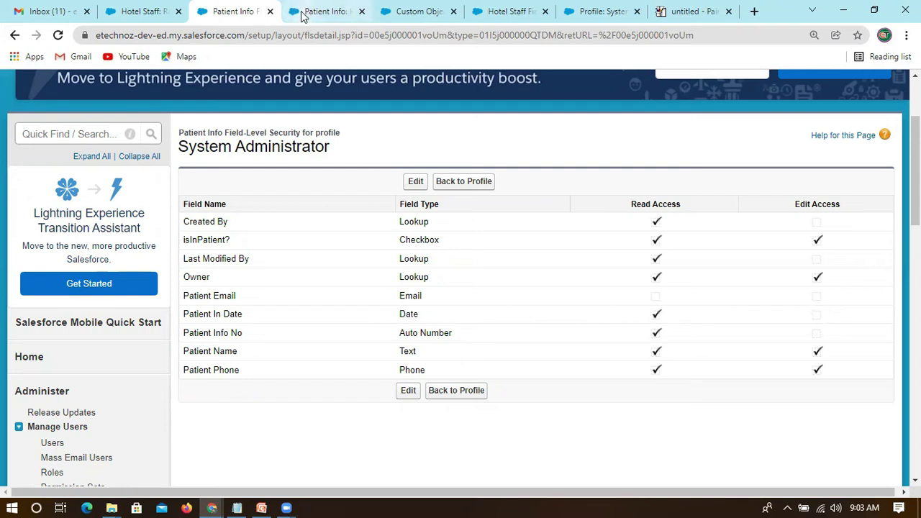
{"action": "left_click", "coordinate": [302, 13]}
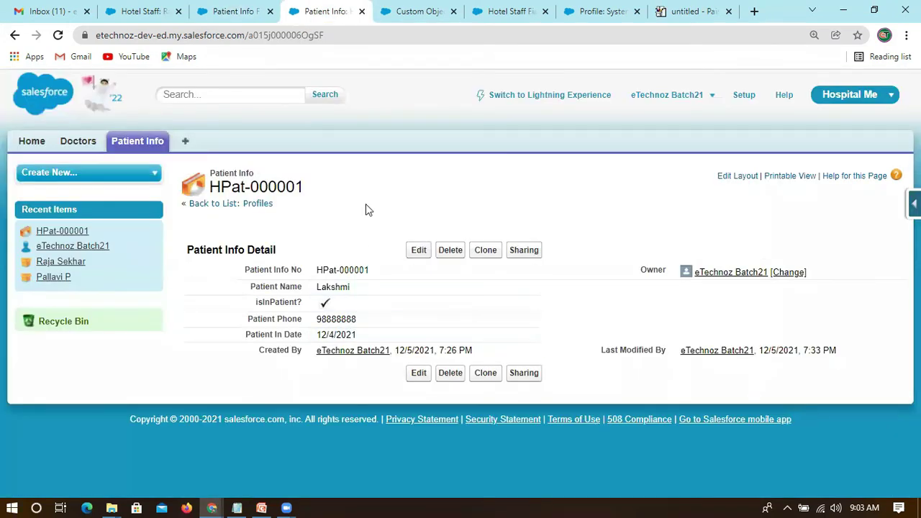
{"action": "left_click", "coordinate": [234, 11]}
{"action": "double_click", "coordinate": [407, 351]}
{"action": "double_click", "coordinate": [408, 314]}
{"action": "left_click", "coordinate": [455, 317]}
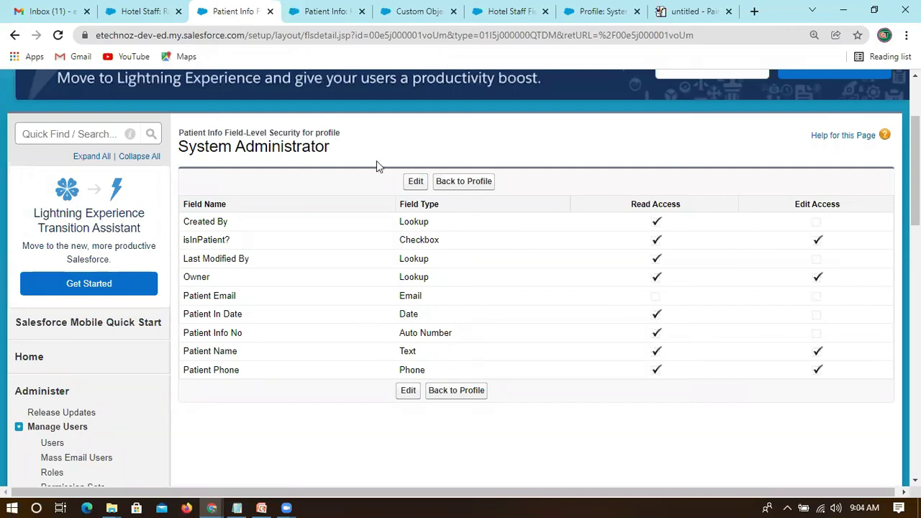
Step: Edit the patient record again, set Patient In Date to 12/5/2021 and save it
{"action": "left_click", "coordinate": [319, 16]}
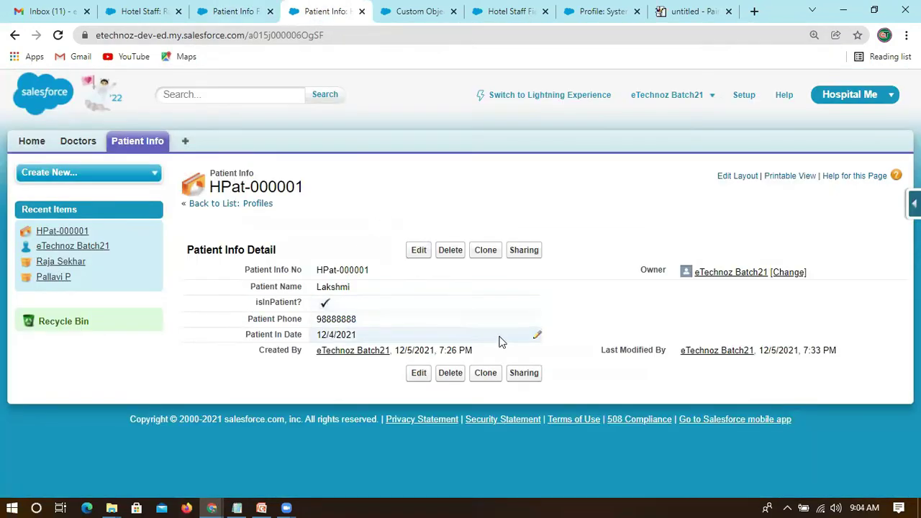
{"action": "left_click", "coordinate": [415, 250]}
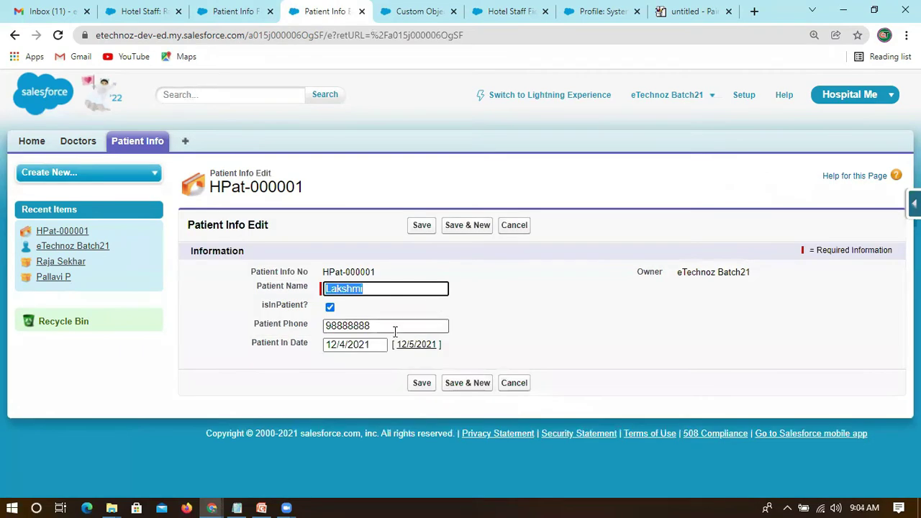
{"action": "left_click", "coordinate": [414, 344]}
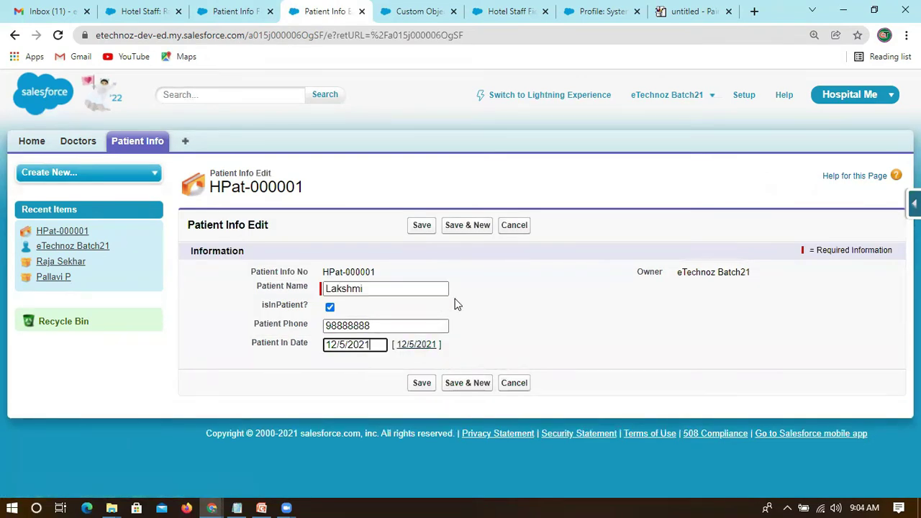
{"action": "left_click", "coordinate": [421, 226]}
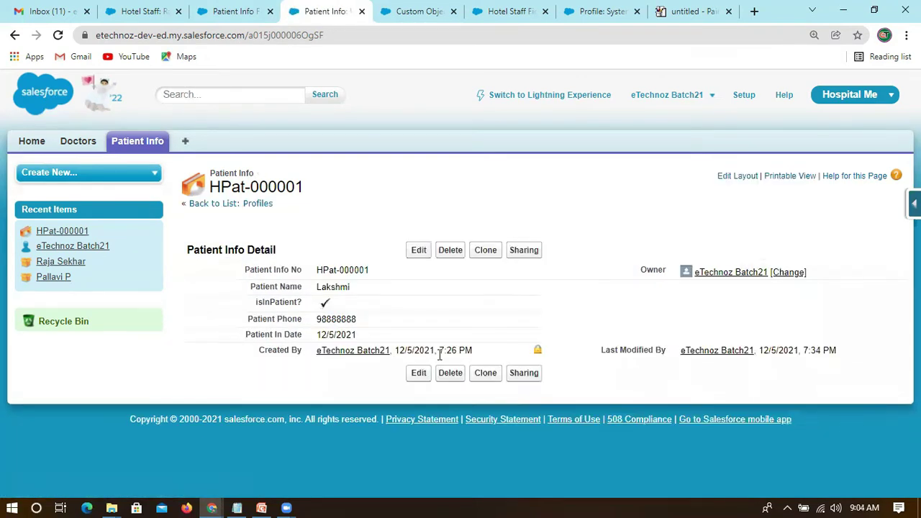
Step: Edit Patient In Date inline on the record's detail page, set it to 12/7/2021 and save
{"action": "double_click", "coordinate": [534, 333]}
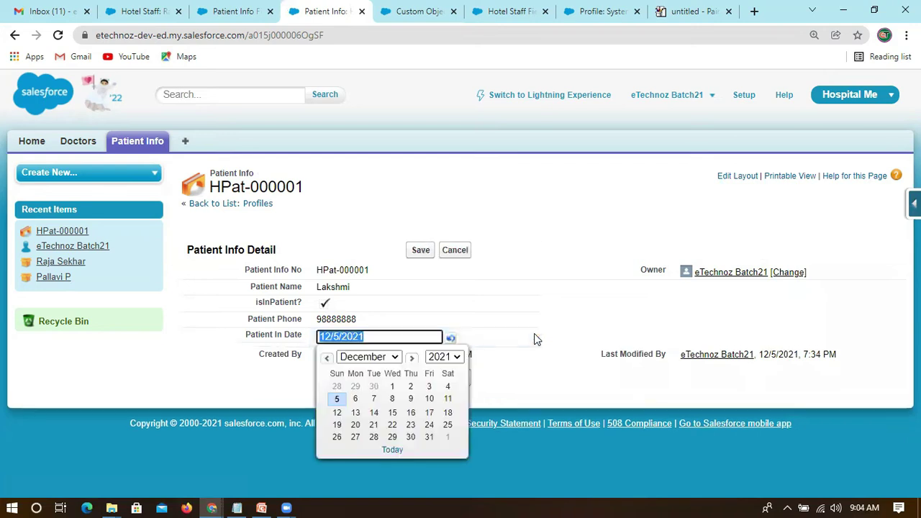
{"action": "left_click", "coordinate": [374, 400]}
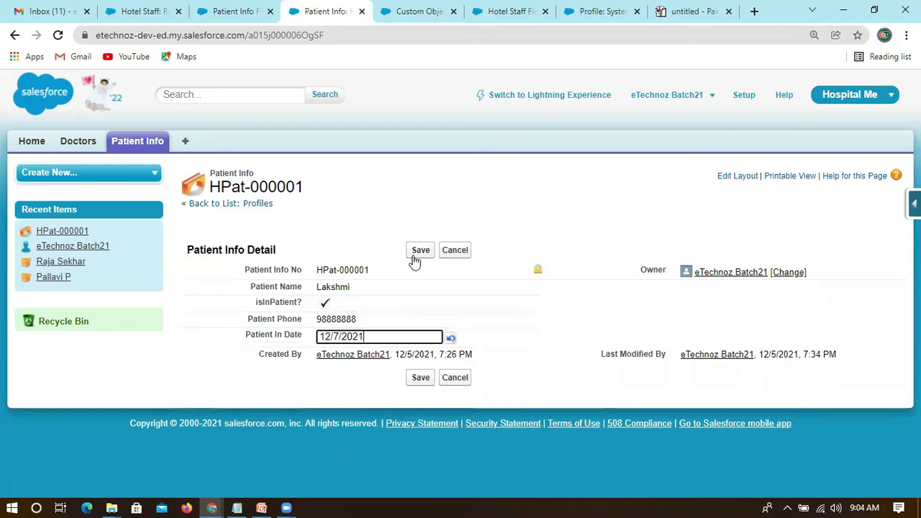
{"action": "left_click", "coordinate": [420, 249]}
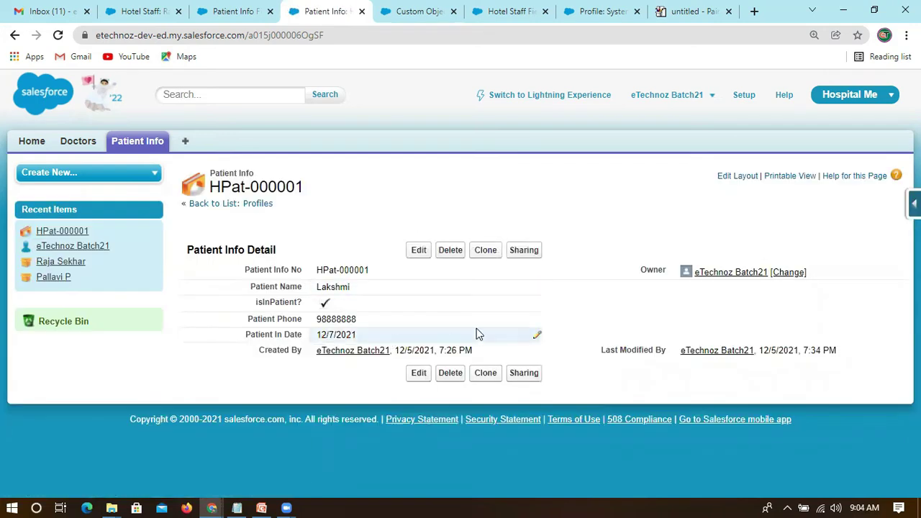
Step: Set Patient In Date to 12/3/2021 by inline editing and save the record
{"action": "double_click", "coordinate": [528, 334]}
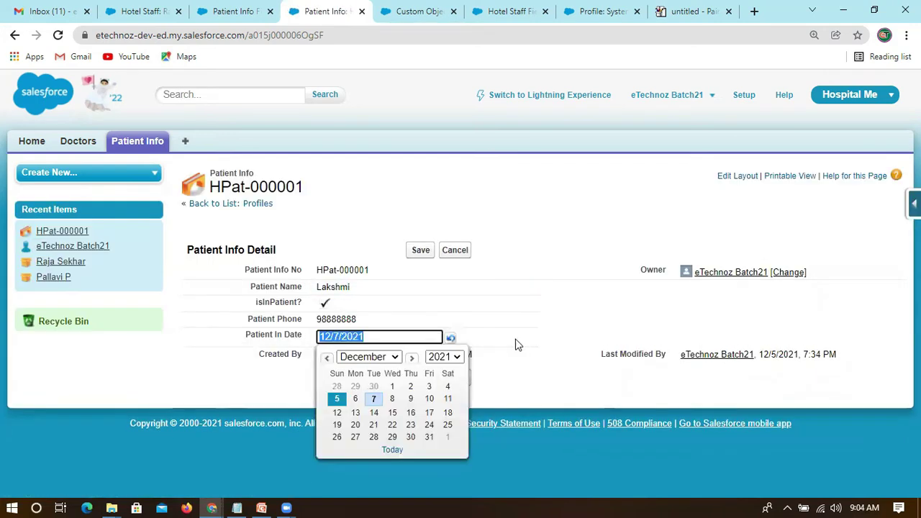
{"action": "left_click", "coordinate": [428, 386]}
{"action": "left_click", "coordinate": [420, 250]}
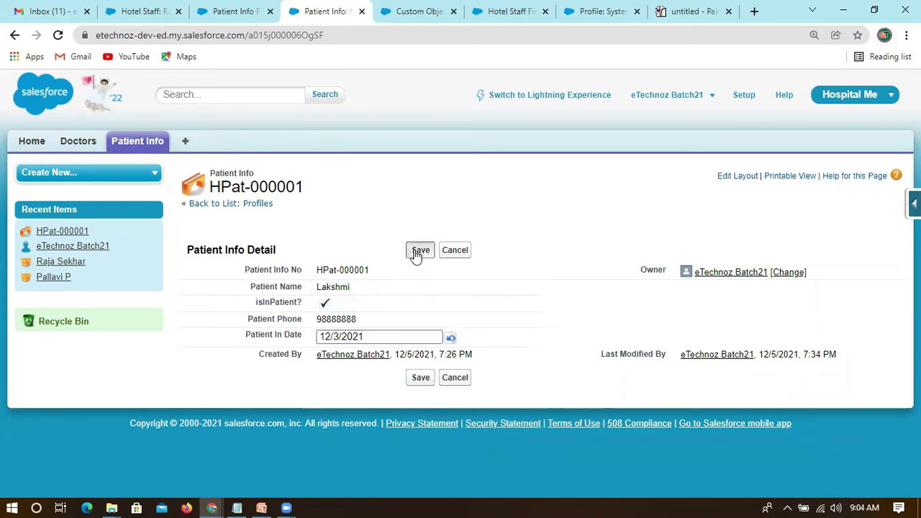
Step: Set Patient In Date to 12/2/2021 by inline editing and save the record
{"action": "double_click", "coordinate": [535, 339]}
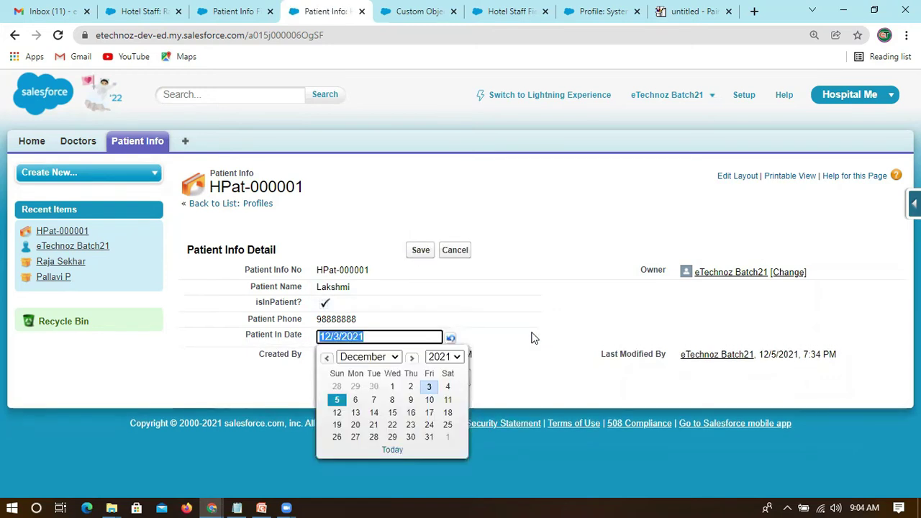
{"action": "left_click", "coordinate": [413, 384]}
{"action": "left_click", "coordinate": [421, 251]}
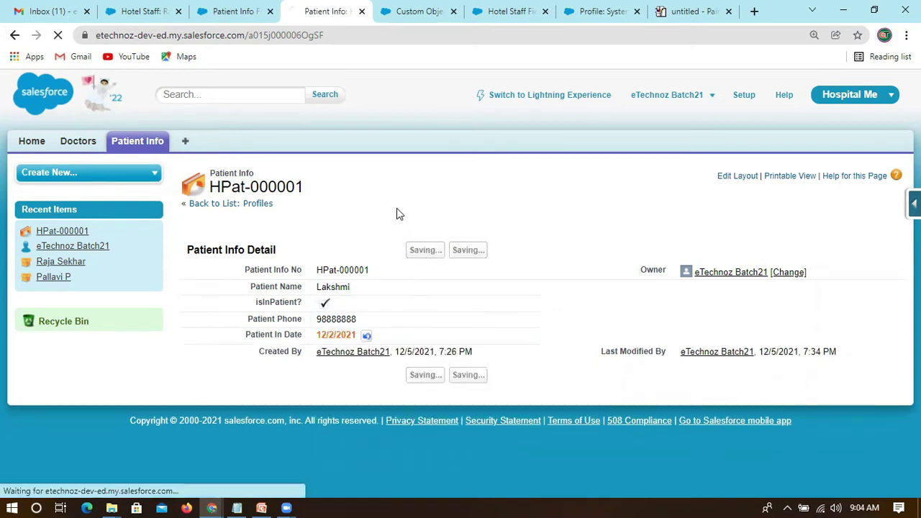
Step: Edit the patient record, set Patient In Date to 12/4/2021 and save it
{"action": "left_click", "coordinate": [58, 35]}
{"action": "left_click", "coordinate": [416, 251]}
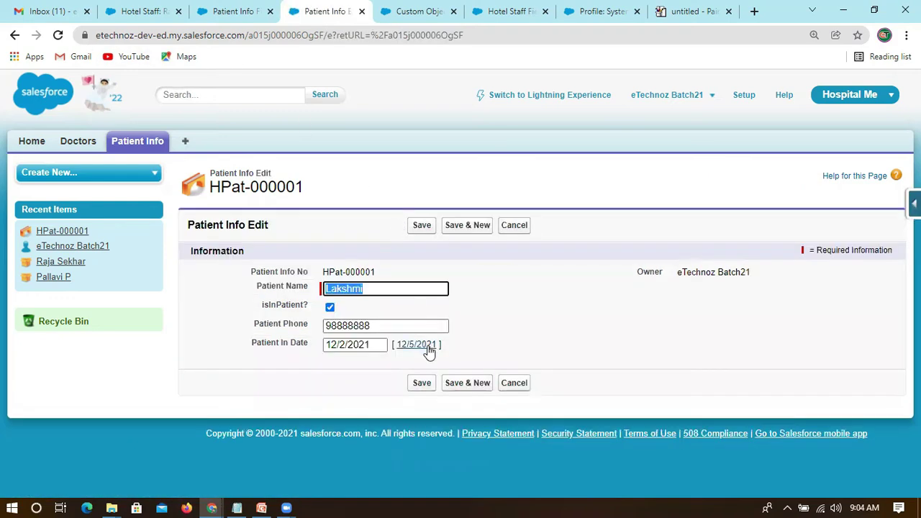
{"action": "left_click", "coordinate": [416, 344]}
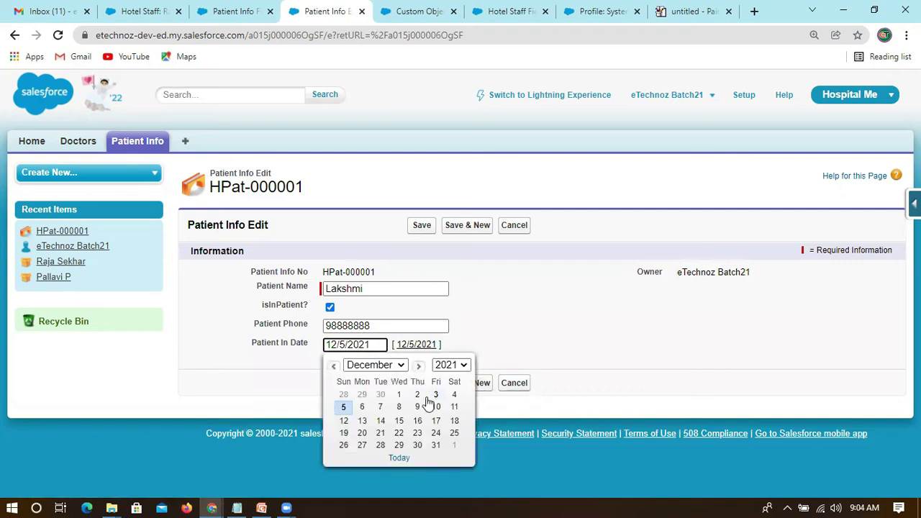
{"action": "left_click", "coordinate": [435, 395]}
{"action": "left_click", "coordinate": [374, 345]}
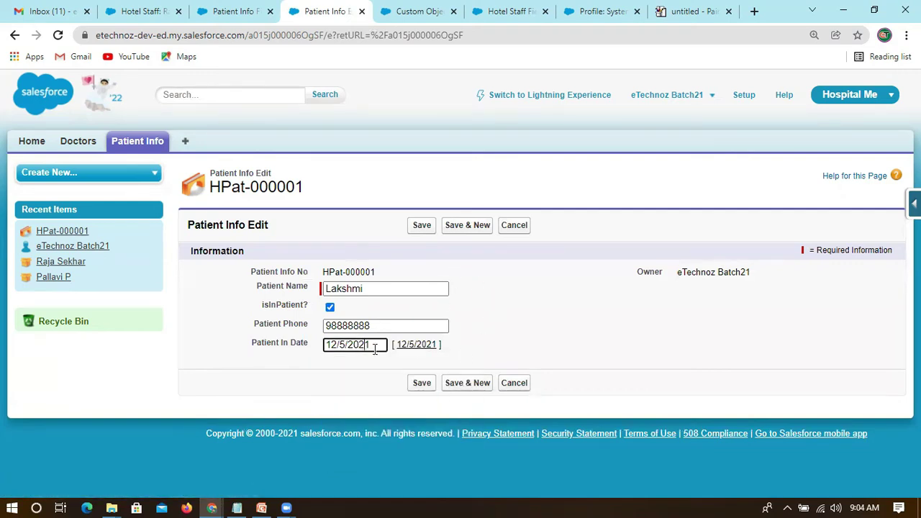
{"action": "left_click", "coordinate": [449, 394]}
{"action": "left_click", "coordinate": [421, 226]}
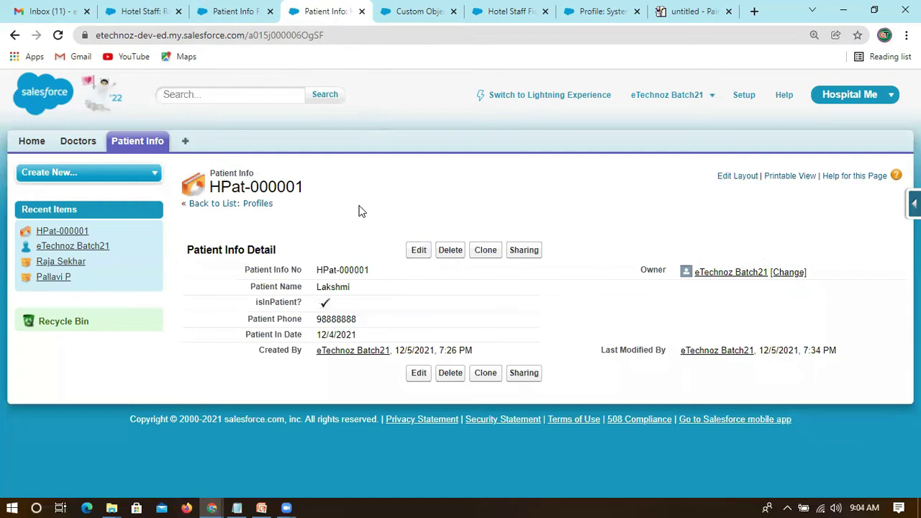
Step: Review the Patient Info field-level security of the System Administrator profile, including its profile name and the read and edit access columns
{"action": "left_click", "coordinate": [241, 10]}
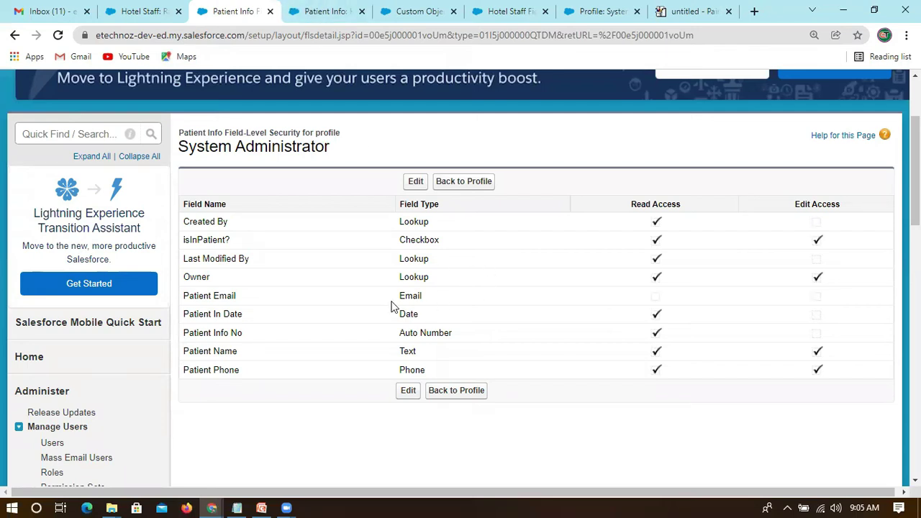
{"action": "mouse_move", "coordinate": [338, 154]}
{"action": "left_mouse_down"}
{"action": "mouse_move", "coordinate": [195, 149]}
{"action": "mouse_move", "coordinate": [333, 152]}
{"action": "left_mouse_up"}
{"action": "left_click", "coordinate": [344, 151]}
{"action": "left_click", "coordinate": [264, 146]}
{"action": "left_click_drag", "start_coordinate": [333, 150], "coordinate": [181, 150]}
{"action": "left_click", "coordinate": [346, 154]}
{"action": "left_click_drag", "start_coordinate": [335, 150], "coordinate": [181, 147]}
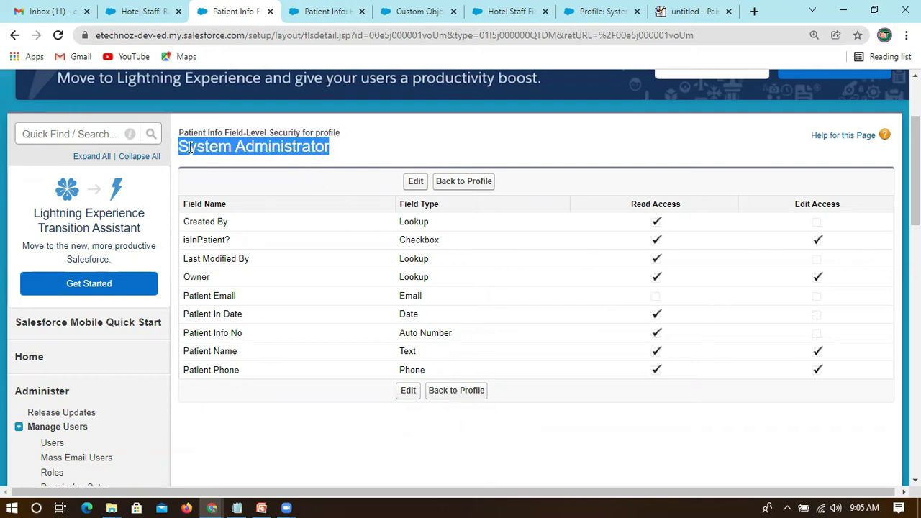
{"action": "left_click", "coordinate": [345, 152]}
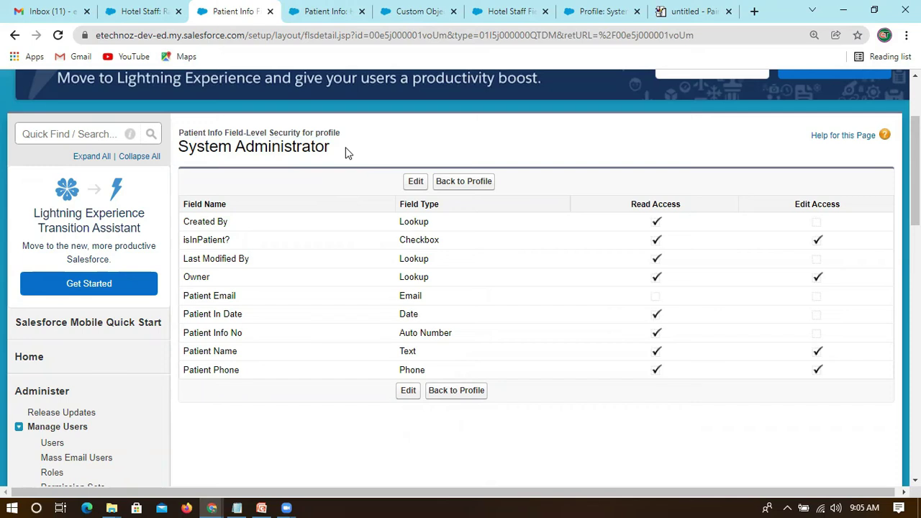
{"action": "left_click_drag", "start_coordinate": [181, 148], "coordinate": [338, 152]}
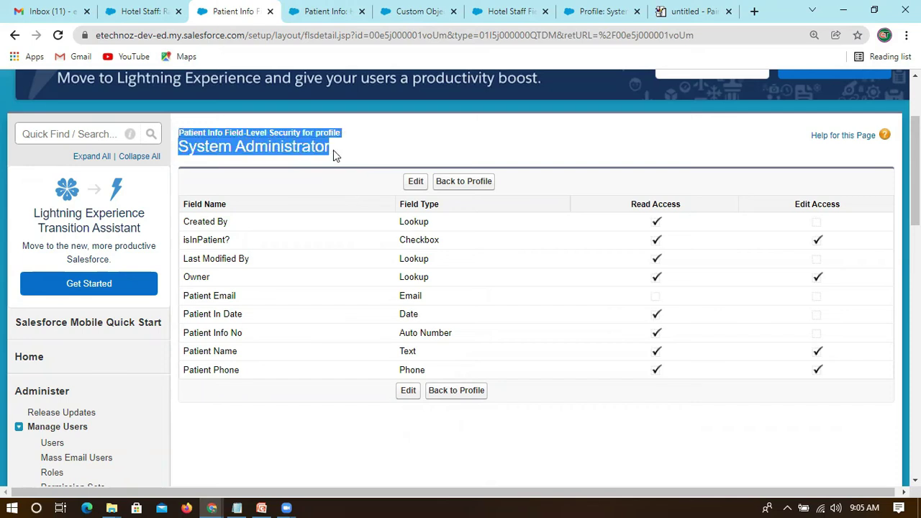
{"action": "left_click", "coordinate": [267, 147]}
{"action": "left_click_drag", "start_coordinate": [181, 144], "coordinate": [326, 146]}
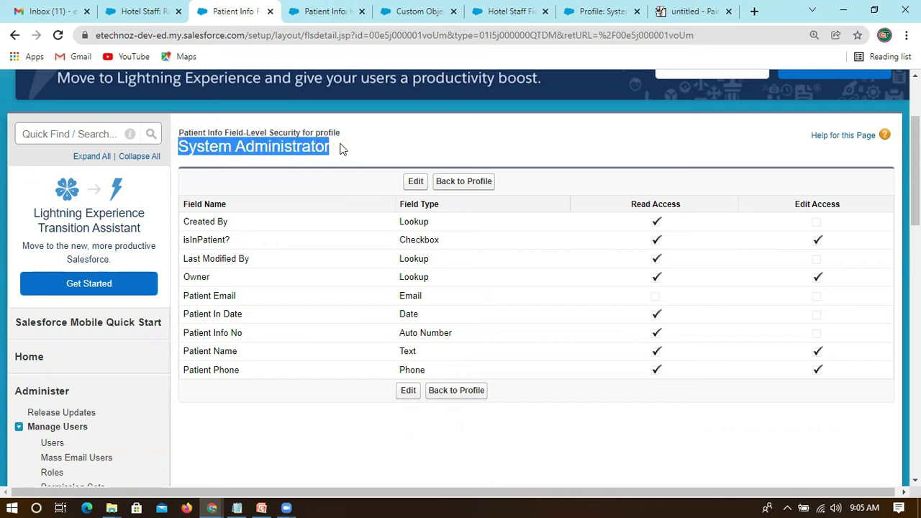
{"action": "left_click", "coordinate": [359, 157]}
Step: Return to the System Administrator profile and look through its standard object page layout assignments
{"action": "left_click", "coordinate": [464, 181]}
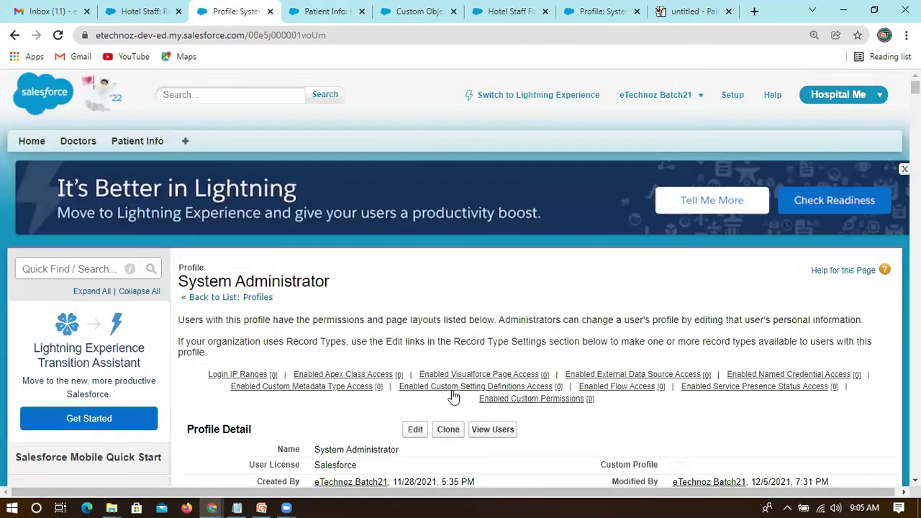
{"action": "scroll", "coordinate": [416, 386], "scroll_direction": "down", "scroll_amount": 5}
{"action": "scroll", "coordinate": [528, 383], "scroll_direction": "down", "scroll_amount": 20}
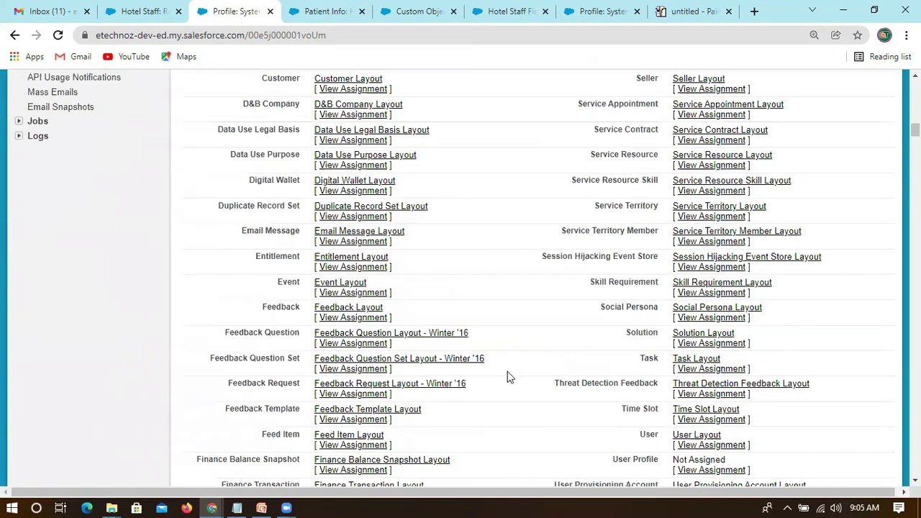
{"action": "scroll", "coordinate": [508, 375], "scroll_direction": "up", "scroll_amount": 1}
{"action": "scroll", "coordinate": [511, 378], "scroll_direction": "down", "scroll_amount": 3}
{"action": "scroll", "coordinate": [519, 367], "scroll_direction": "up", "scroll_amount": 2}
{"action": "scroll", "coordinate": [521, 361], "scroll_direction": "up", "scroll_amount": 5}
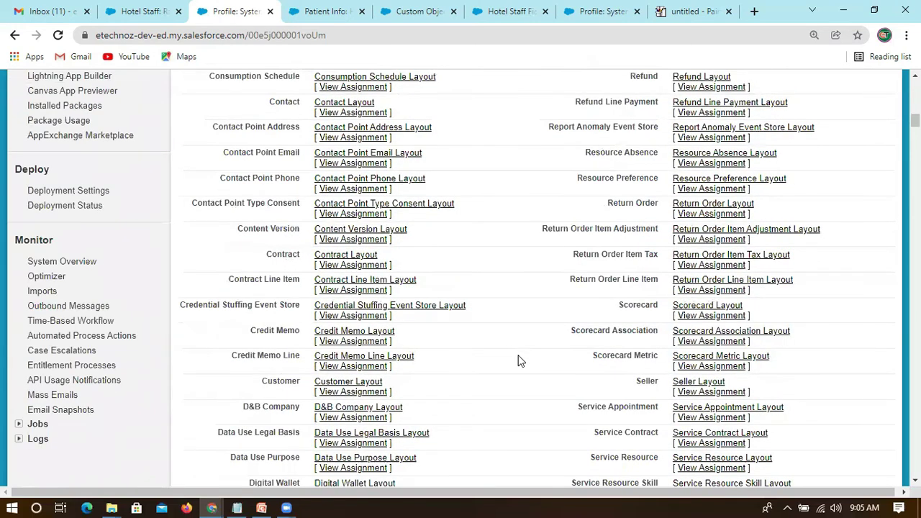
{"action": "scroll", "coordinate": [522, 333], "scroll_direction": "down", "scroll_amount": 5}
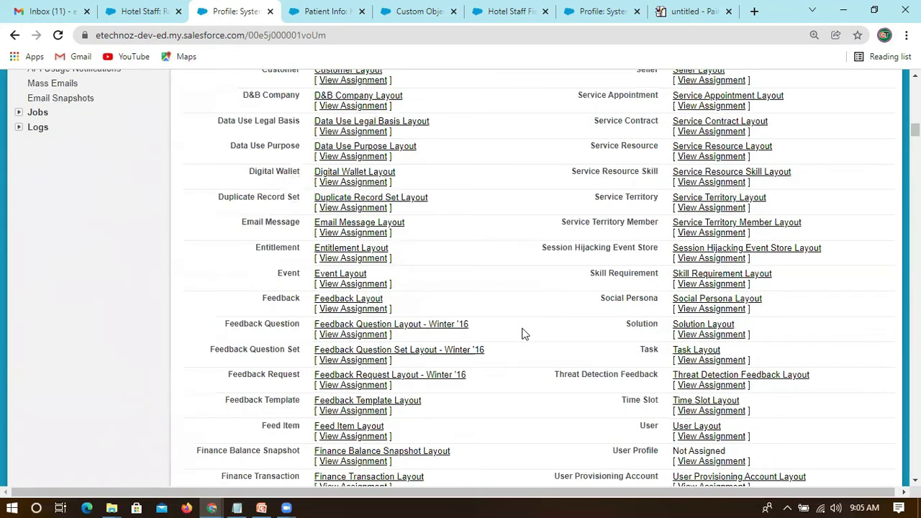
Step: Compare the profile page with patient record HPat-000001, examining its Patient Info No and Patient Phone fields
{"action": "left_click", "coordinate": [310, 11]}
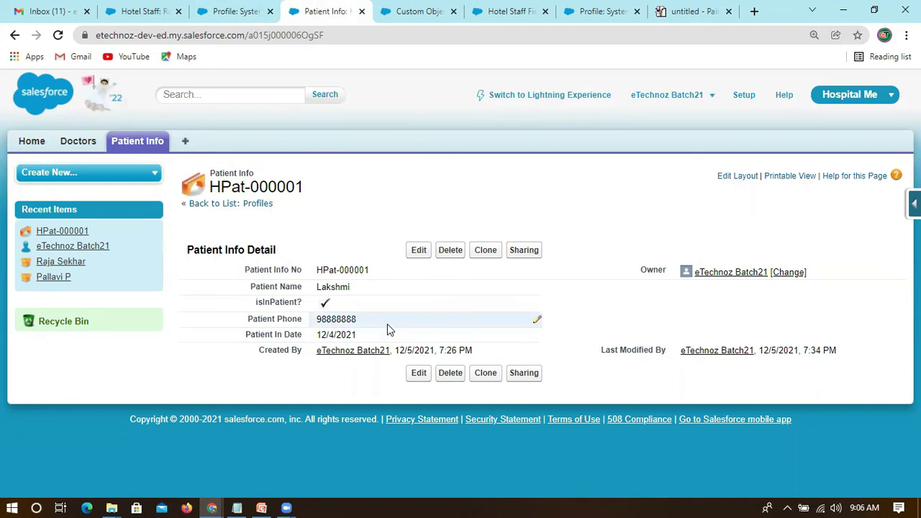
{"action": "left_click", "coordinate": [236, 13]}
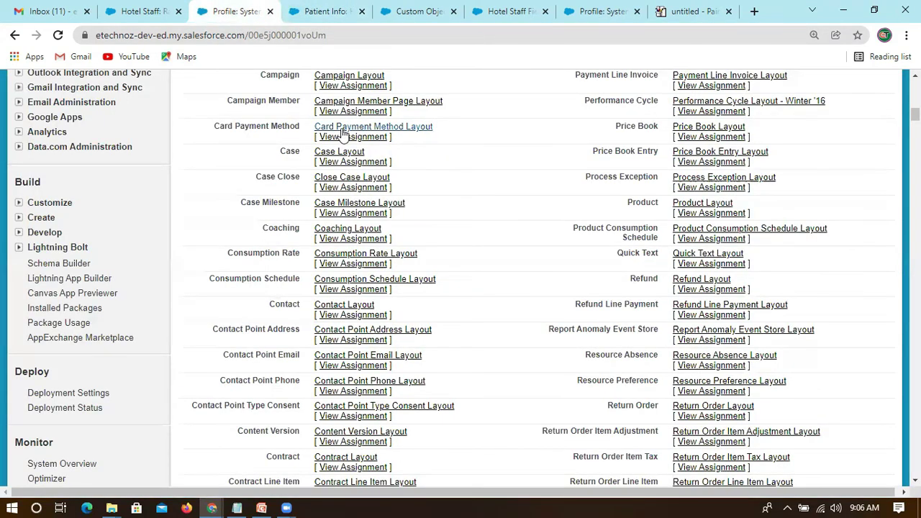
{"action": "scroll", "coordinate": [478, 179], "scroll_direction": "up", "scroll_amount": 2}
{"action": "scroll", "coordinate": [446, 124], "scroll_direction": "up", "scroll_amount": 8}
{"action": "left_click", "coordinate": [324, 11]}
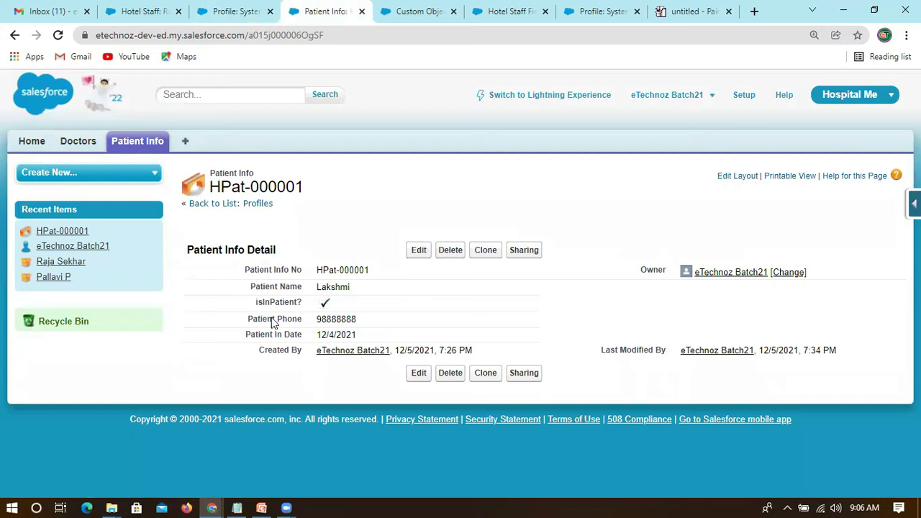
{"action": "left_click_drag", "start_coordinate": [247, 272], "coordinate": [301, 271]}
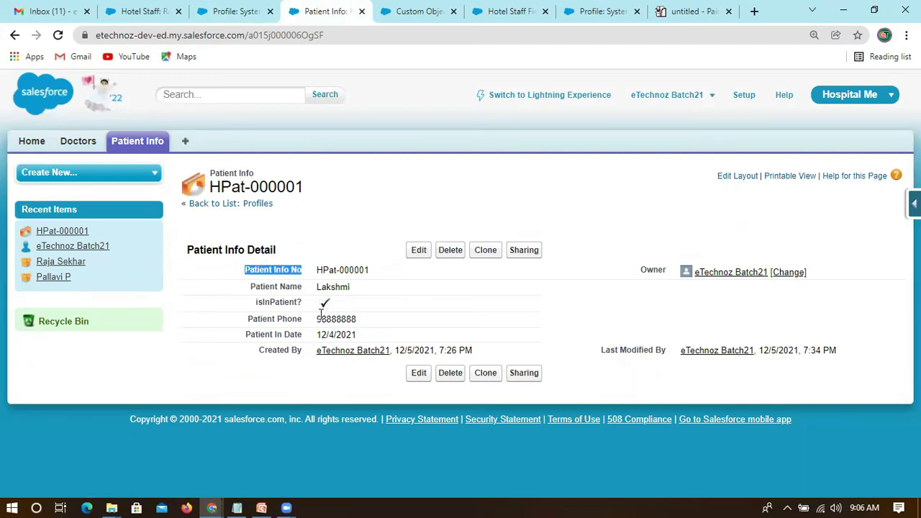
{"action": "left_click_drag", "start_coordinate": [248, 318], "coordinate": [303, 317]}
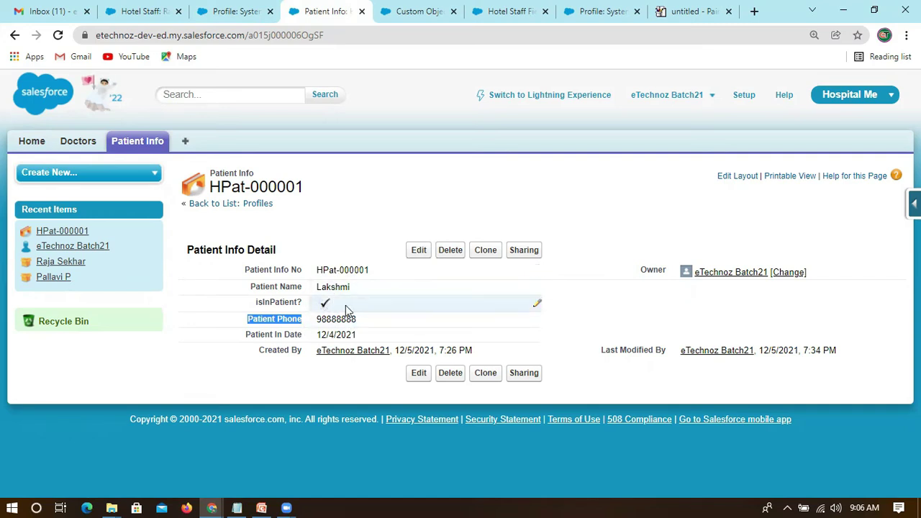
{"action": "left_click", "coordinate": [346, 230]}
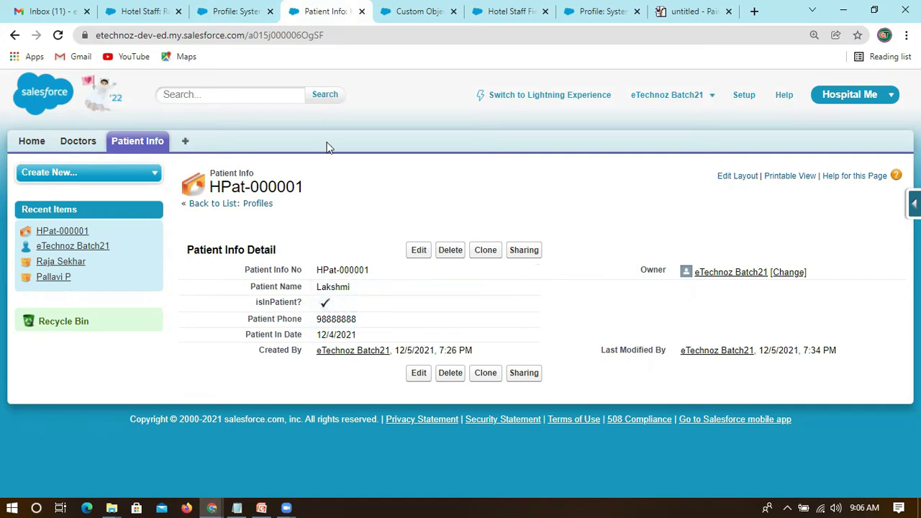
Step: Switch between the profile page and the patient record, and examine the System Administrator profile's heading and details
{"action": "left_click", "coordinate": [236, 10]}
{"action": "scroll", "coordinate": [518, 349], "scroll_direction": "down", "scroll_amount": 2}
{"action": "scroll", "coordinate": [496, 327], "scroll_direction": "up", "scroll_amount": 2}
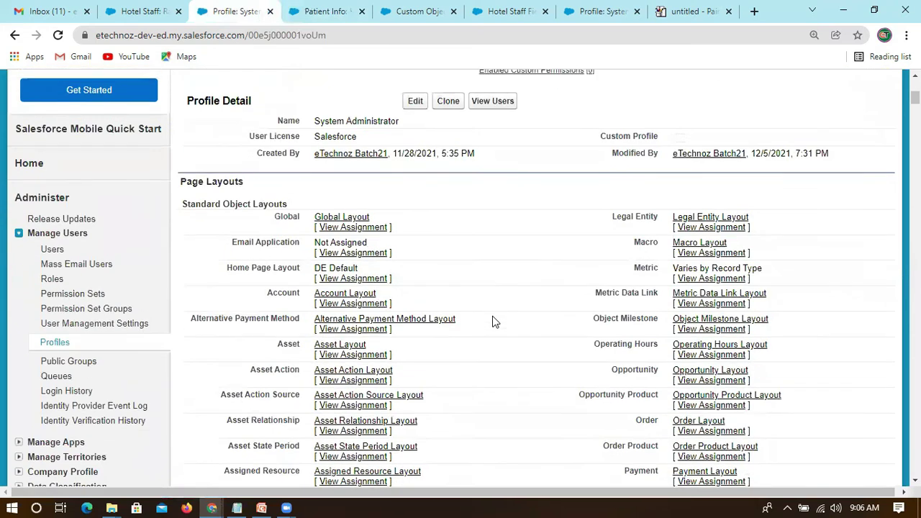
{"action": "left_click", "coordinate": [317, 11]}
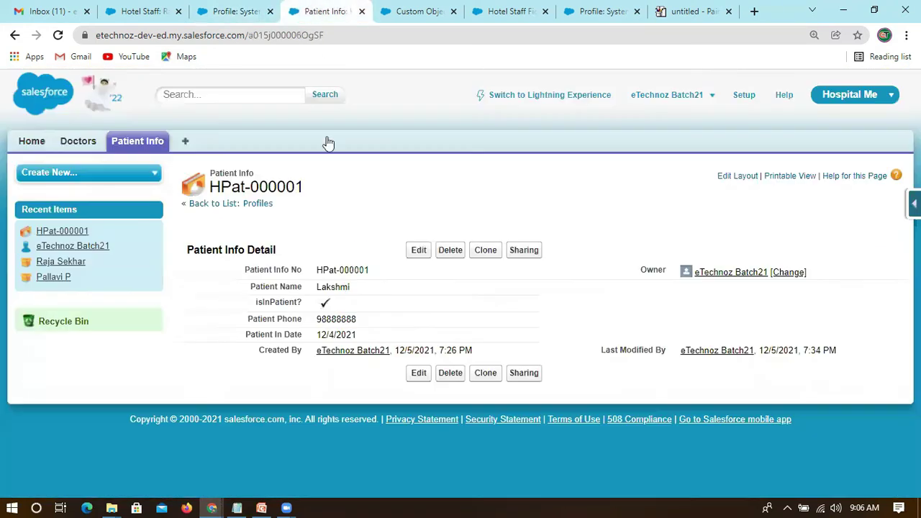
{"action": "left_click", "coordinate": [243, 12]}
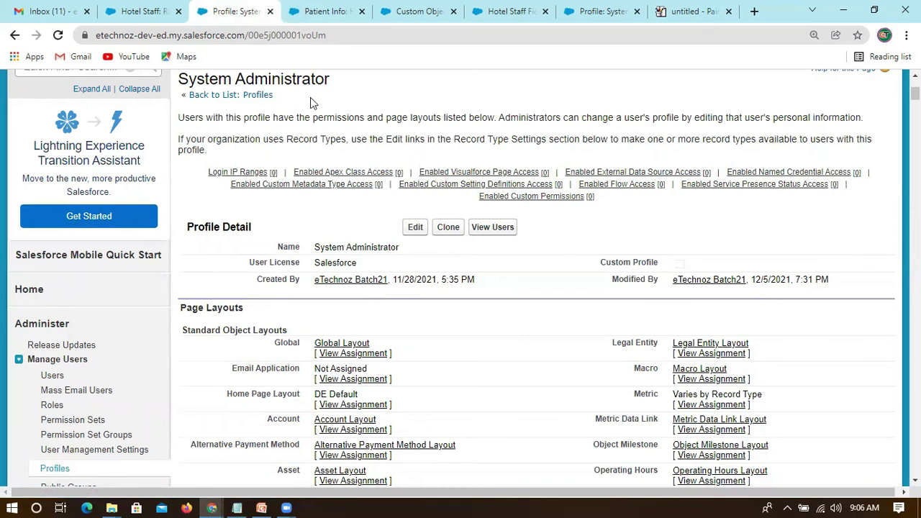
{"action": "scroll", "coordinate": [322, 97], "scroll_direction": "up", "scroll_amount": 1}
{"action": "left_click_drag", "start_coordinate": [341, 148], "coordinate": [182, 146]}
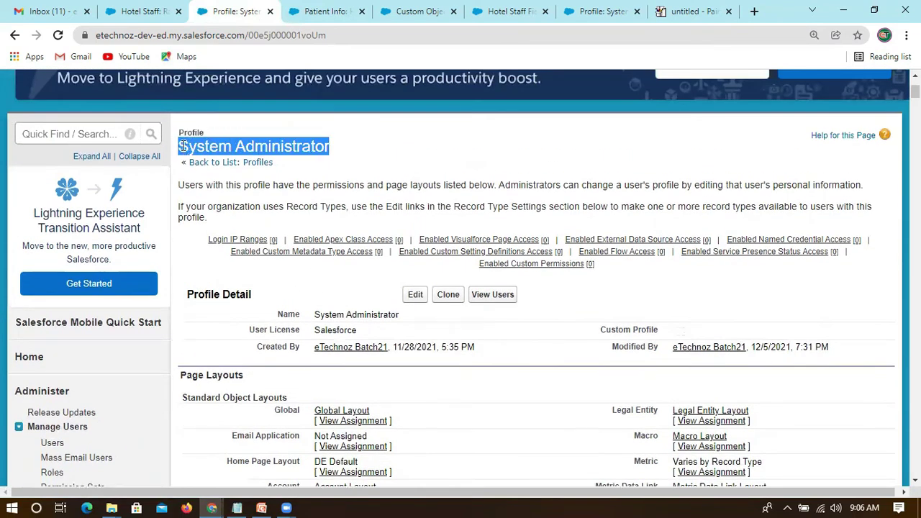
{"action": "left_click", "coordinate": [345, 150]}
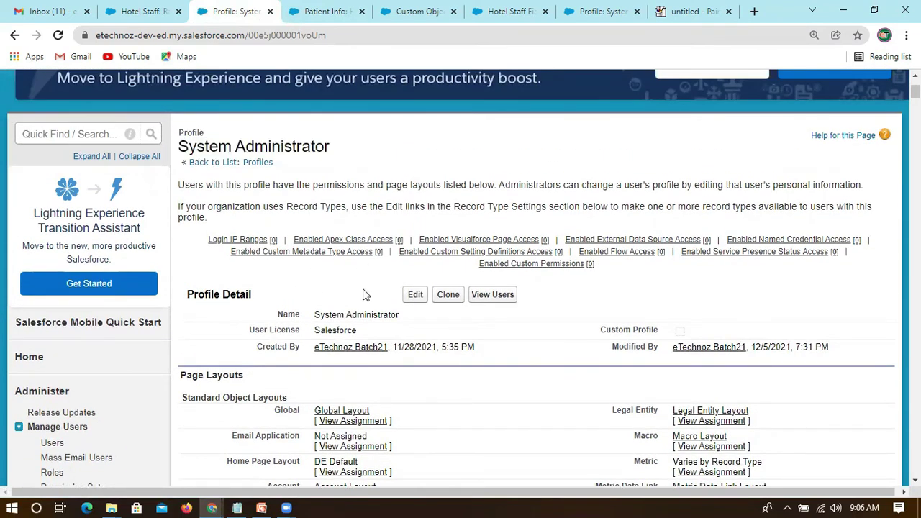
{"action": "mouse_move", "coordinate": [321, 147]}
{"action": "left_mouse_down"}
{"action": "mouse_move", "coordinate": [182, 147]}
{"action": "mouse_move", "coordinate": [336, 149]}
{"action": "left_mouse_up"}
{"action": "left_click", "coordinate": [347, 147]}
{"action": "left_click", "coordinate": [352, 150]}
{"action": "left_click_drag", "start_coordinate": [179, 144], "coordinate": [346, 149]}
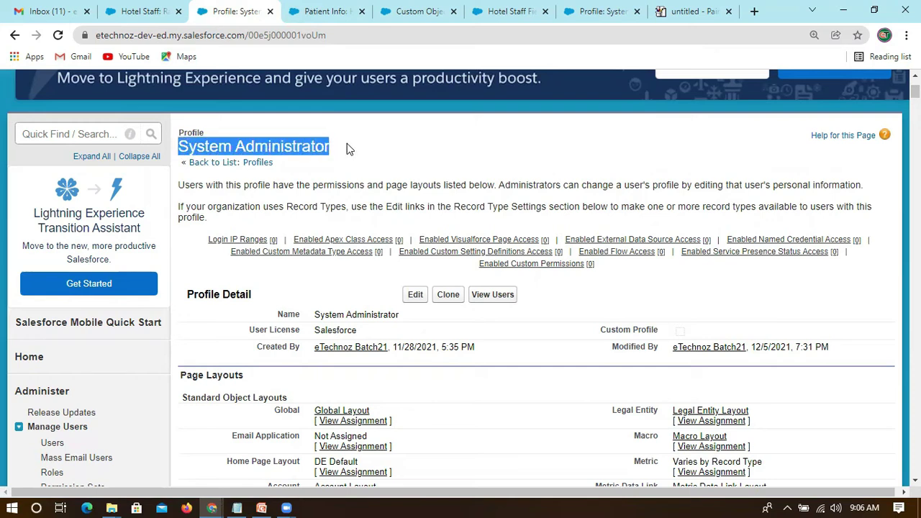
{"action": "left_click", "coordinate": [347, 148]}
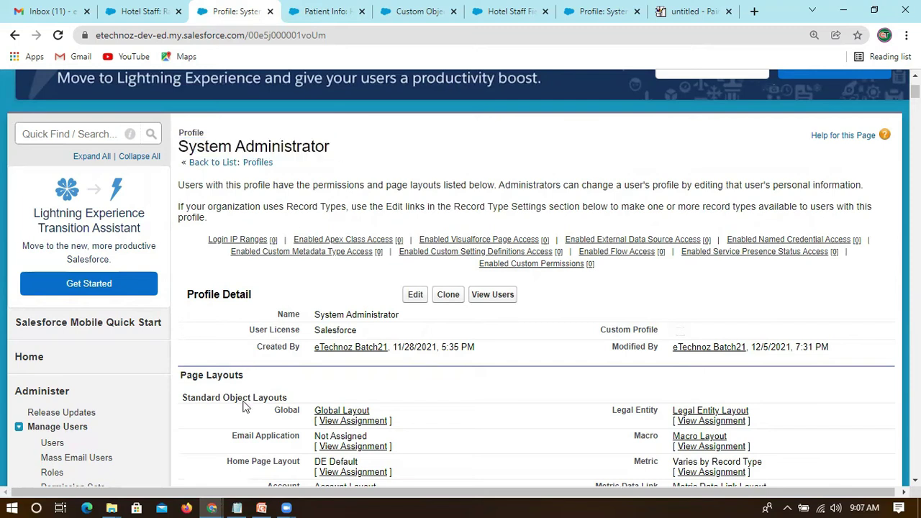
Step: Add the line "Check System Admin profile options" at the end of the eT-SF21 notes in Notepad, and return to the browser
{"action": "left_click", "coordinate": [236, 508]}
{"action": "left_click", "coordinate": [175, 329]}
{"action": "type", "text": "Check"}
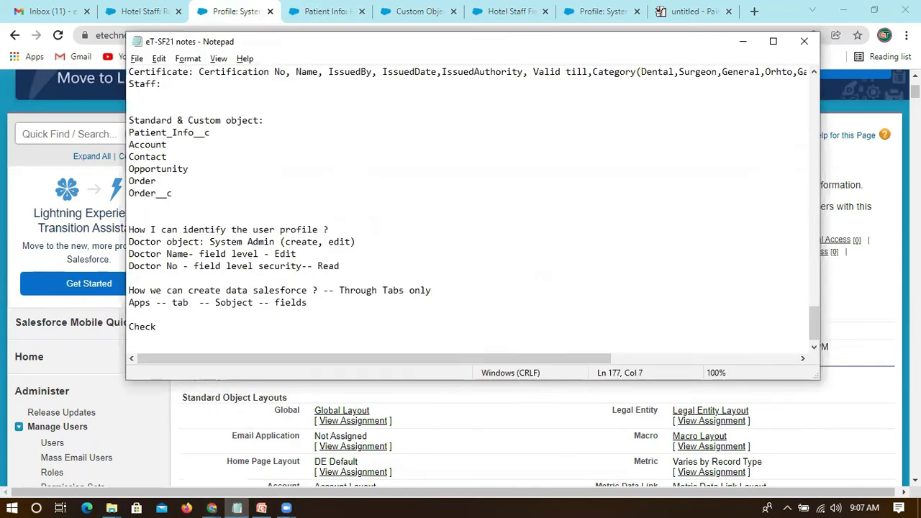
{"action": "type", "text": " System Admin profi"}
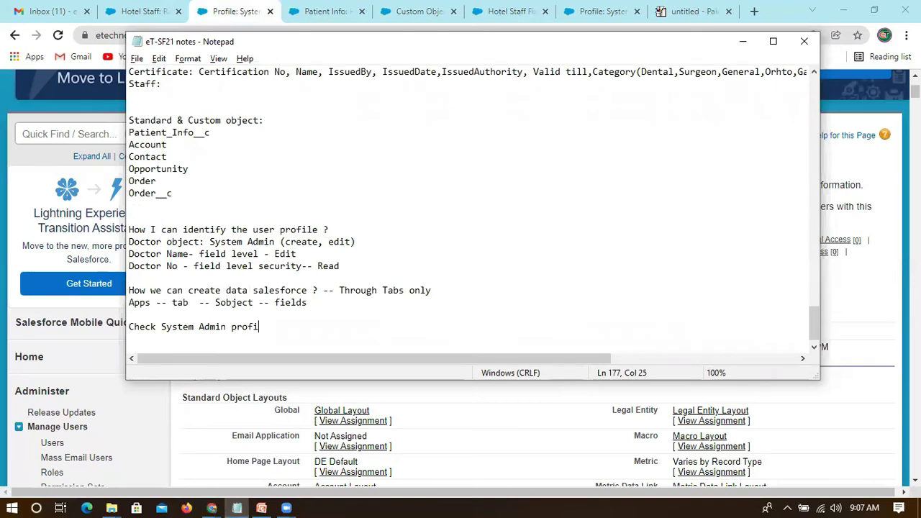
{"action": "type", "text": "le options"}
{"action": "left_click", "coordinate": [743, 41]}
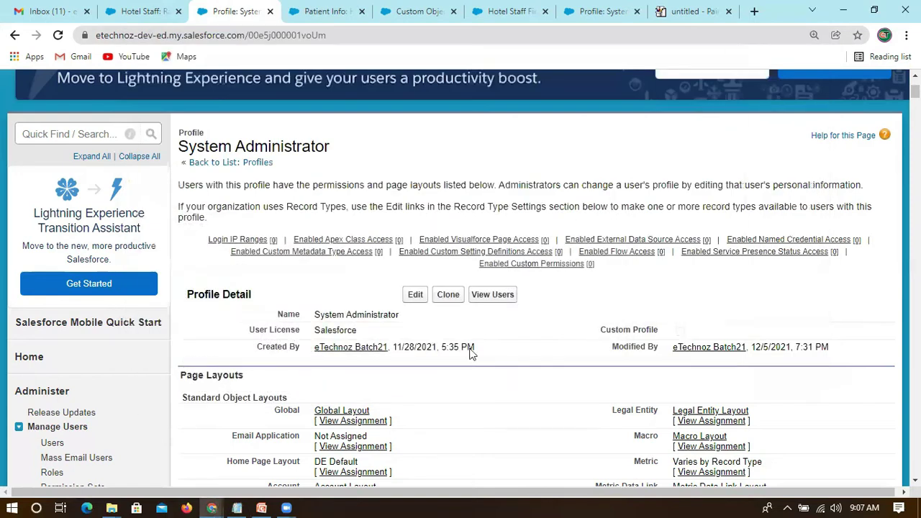
Step: In the System Administrator's Patient Info field-level security, grant read and edit access to Patient Email and edit access to Patient In Date, and save
{"action": "scroll", "coordinate": [446, 359], "scroll_direction": "down", "scroll_amount": 1}
{"action": "left_click", "coordinate": [323, 10]}
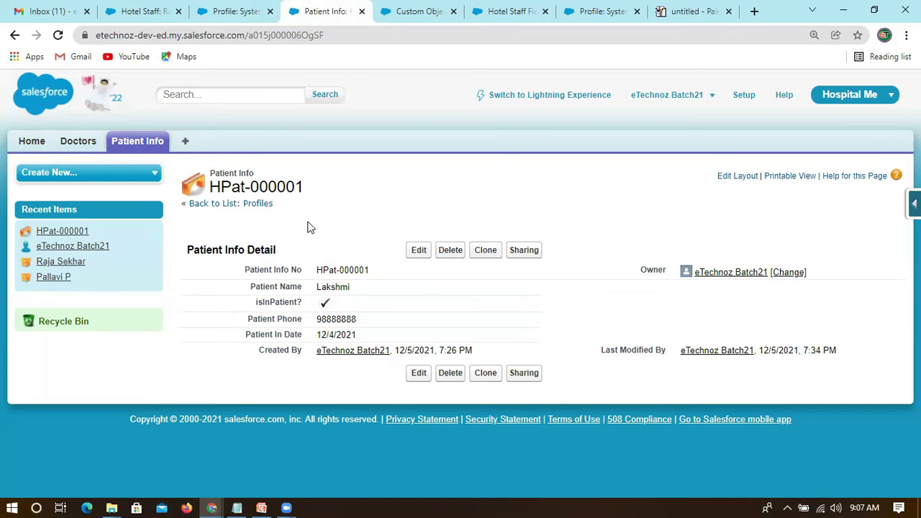
{"action": "left_click", "coordinate": [245, 14]}
{"action": "left_click", "coordinate": [14, 36]}
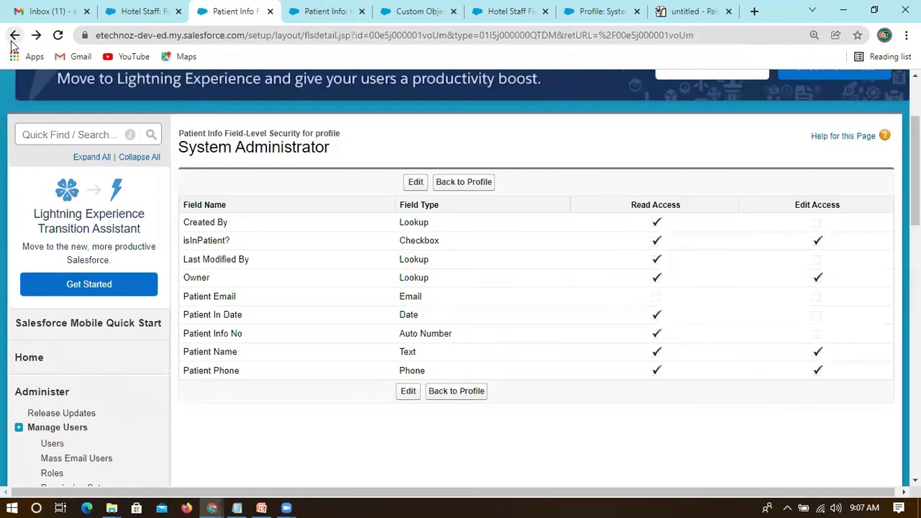
{"action": "left_click", "coordinate": [415, 182]}
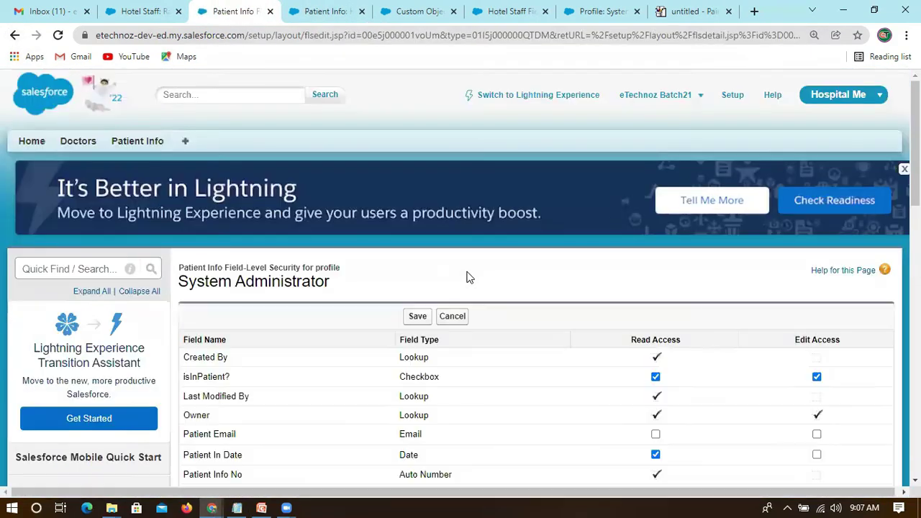
{"action": "scroll", "coordinate": [647, 360], "scroll_direction": "down", "scroll_amount": 1}
{"action": "left_click", "coordinate": [655, 366]}
{"action": "left_click", "coordinate": [816, 367]}
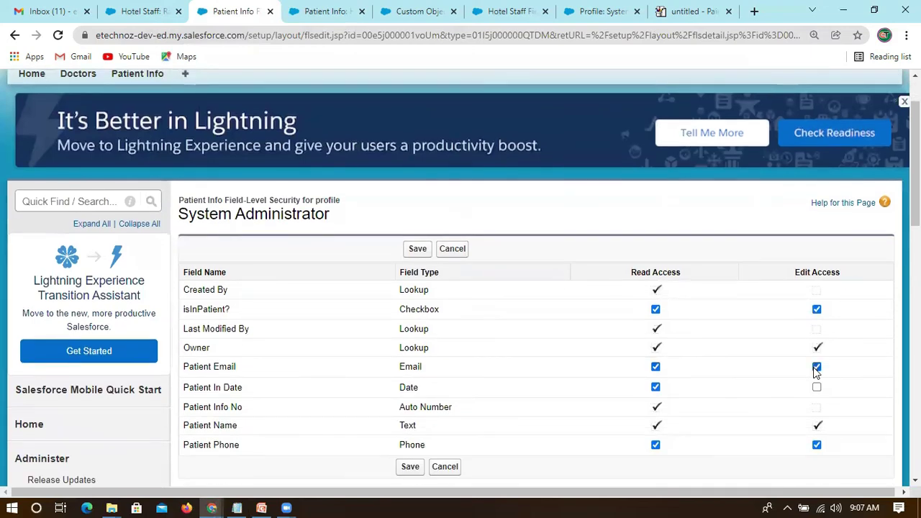
{"action": "scroll", "coordinate": [817, 371], "scroll_direction": "down", "scroll_amount": 1}
{"action": "left_click", "coordinate": [817, 319]}
{"action": "scroll", "coordinate": [556, 287], "scroll_direction": "up", "scroll_amount": 1}
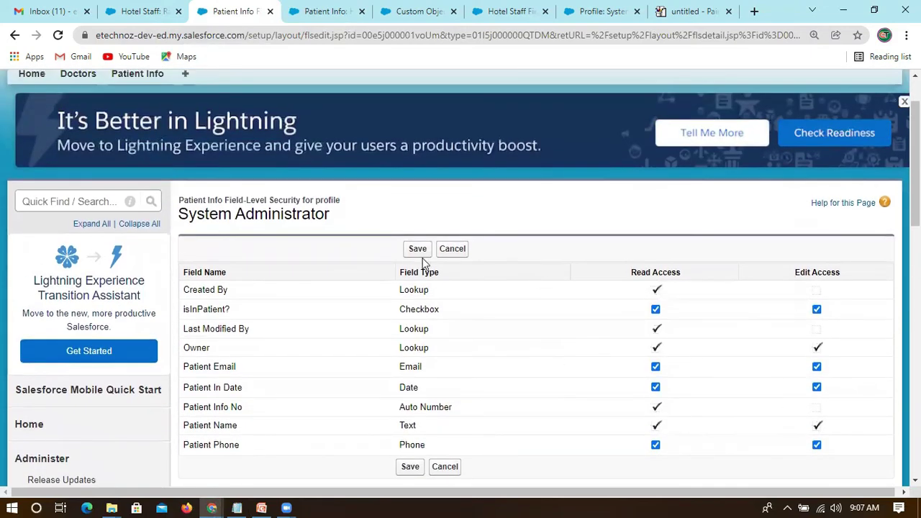
{"action": "left_click", "coordinate": [419, 250]}
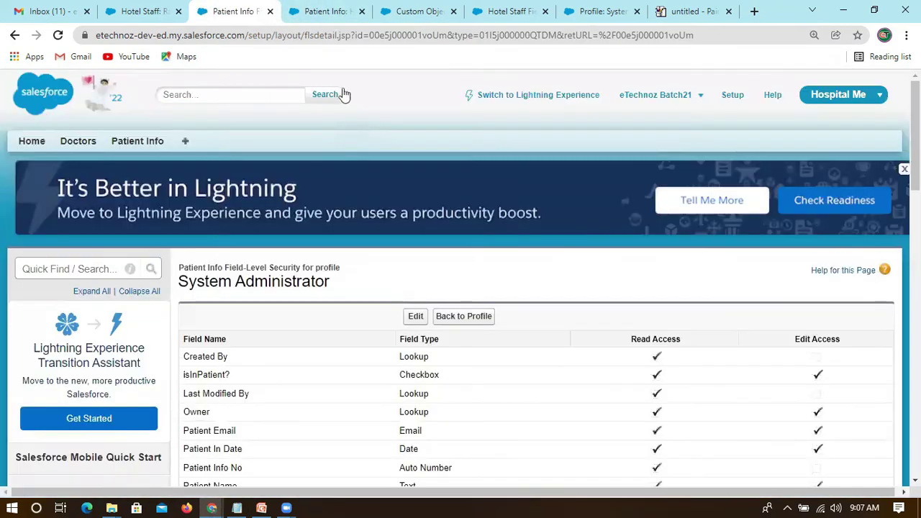
Step: Reload the patient record page and check the Patient Email field on it
{"action": "left_click", "coordinate": [320, 10]}
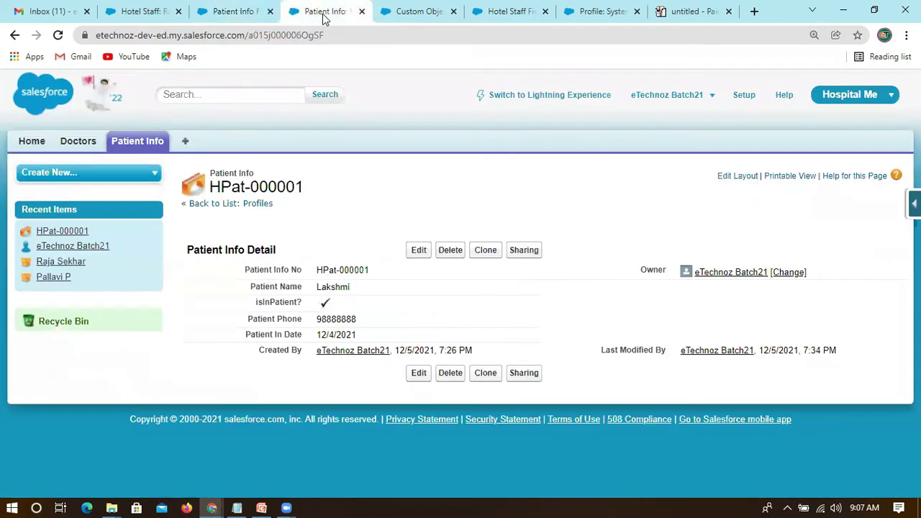
{"action": "left_click", "coordinate": [58, 34]}
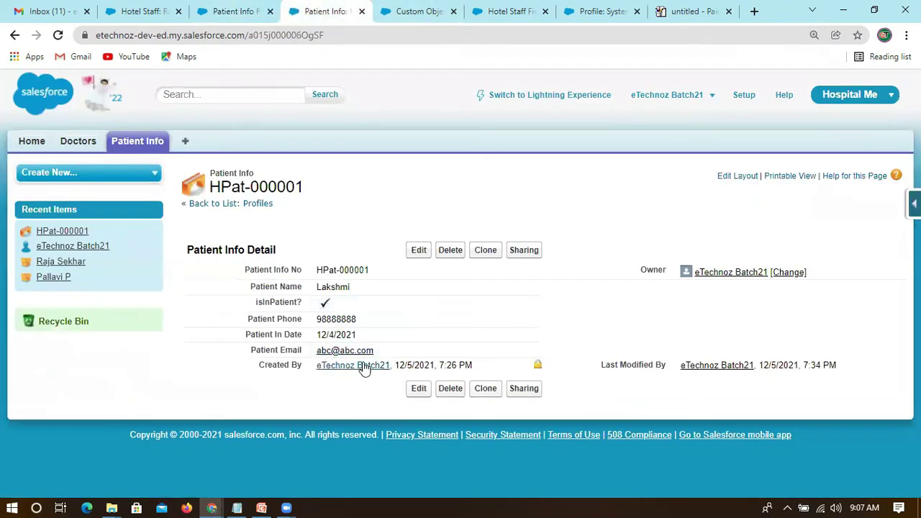
{"action": "triple_click", "coordinate": [309, 342]}
{"action": "triple_click", "coordinate": [303, 348]}
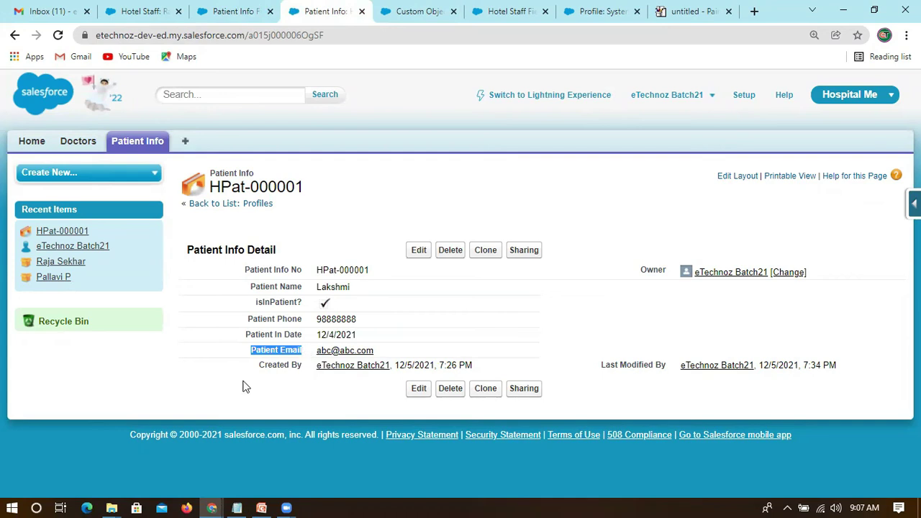
{"action": "left_click", "coordinate": [302, 349]}
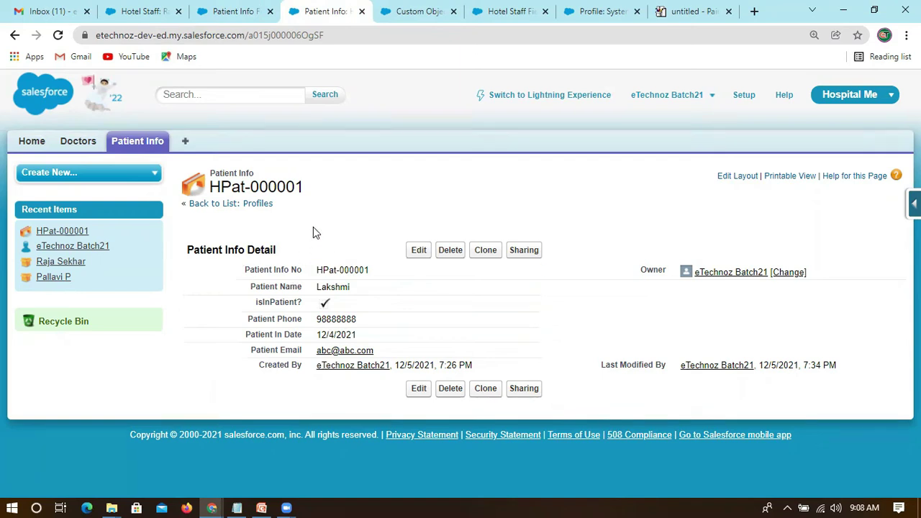
Step: Examine the Patient Info No field, its value and its lock indicator on the patient record
{"action": "left_click_drag", "start_coordinate": [243, 270], "coordinate": [302, 275]}
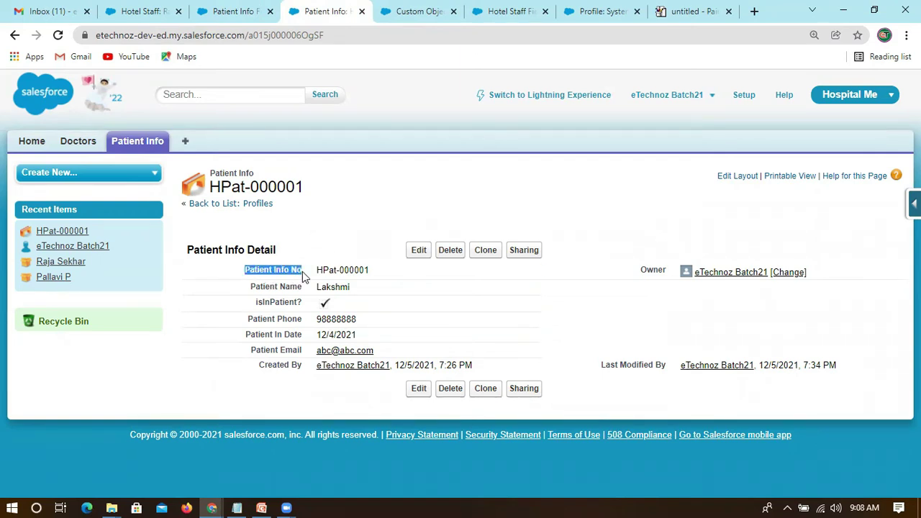
{"action": "left_click", "coordinate": [338, 206]}
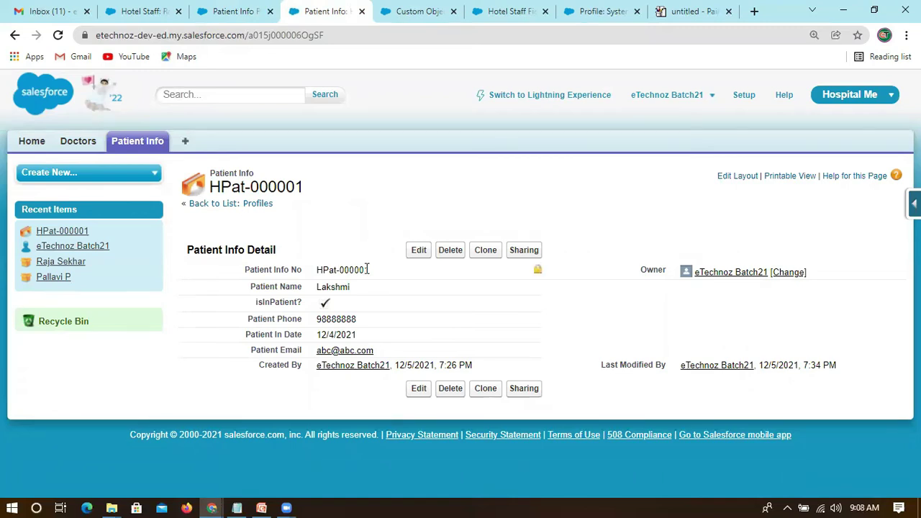
{"action": "left_click_drag", "start_coordinate": [341, 270], "coordinate": [314, 274]}
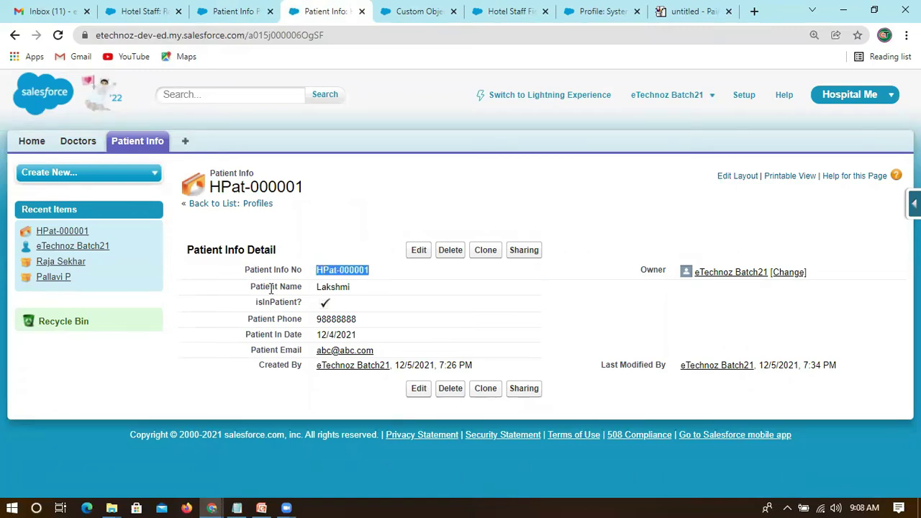
{"action": "left_click_drag", "start_coordinate": [245, 270], "coordinate": [372, 273]}
{"action": "left_click_drag", "start_coordinate": [244, 270], "coordinate": [376, 272]}
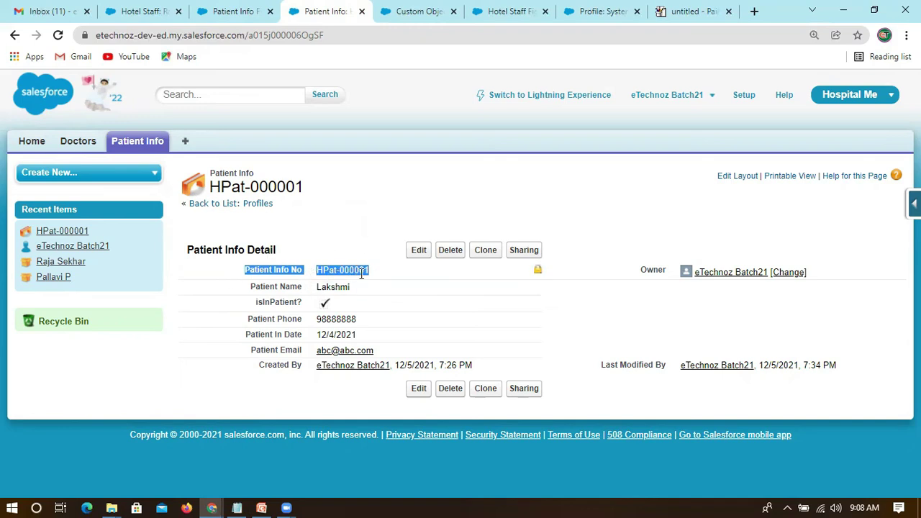
{"action": "left_click", "coordinate": [320, 242]}
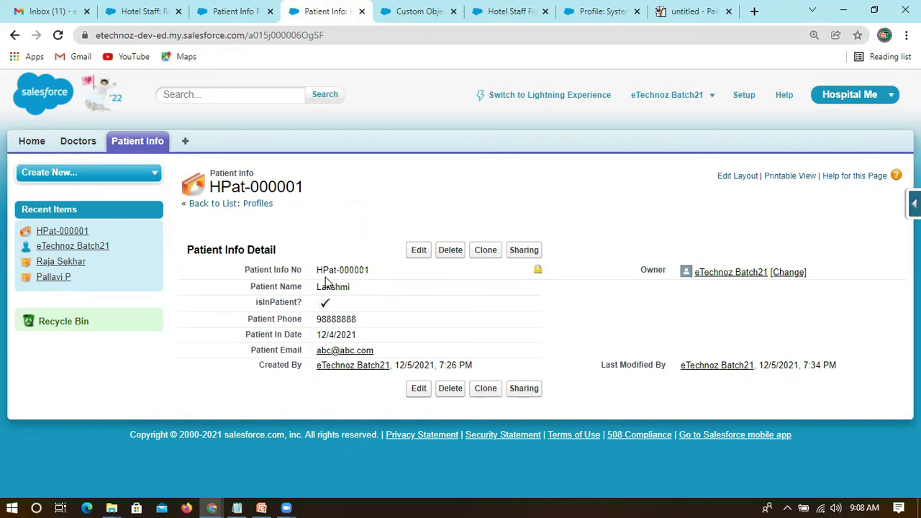
{"action": "left_click_drag", "start_coordinate": [381, 269], "coordinate": [315, 269]}
{"action": "left_click", "coordinate": [319, 256]}
{"action": "left_click_drag", "start_coordinate": [377, 272], "coordinate": [315, 270]}
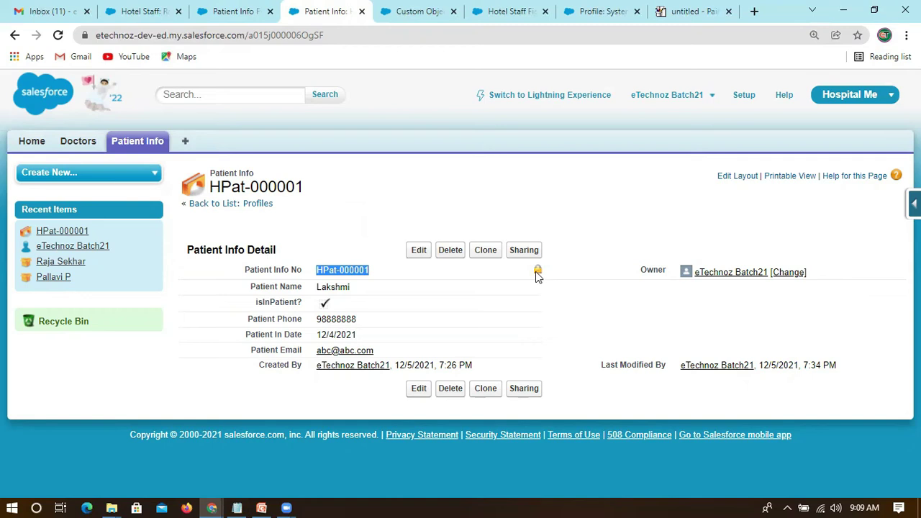
{"action": "left_click", "coordinate": [360, 238]}
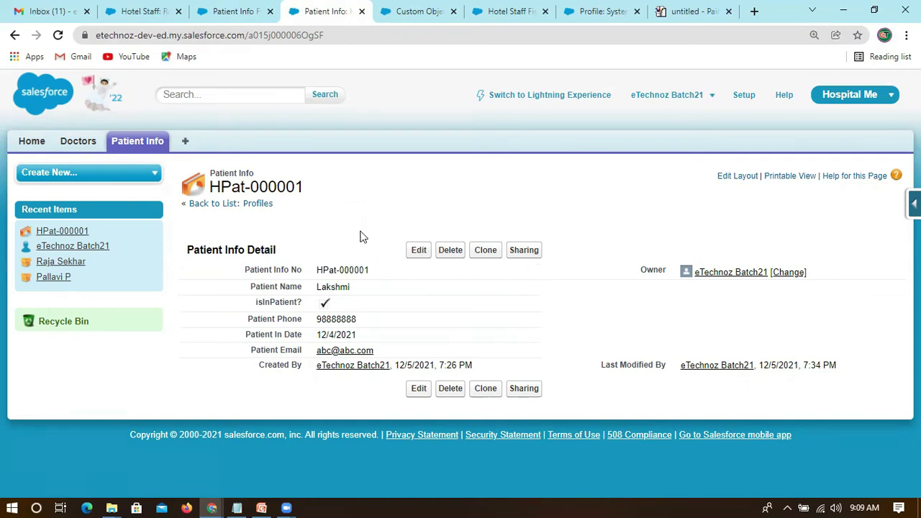
Step: In the Patient Info custom object definition, examine the data type and field name of the standard Patient Info No field
{"action": "left_click", "coordinate": [413, 20]}
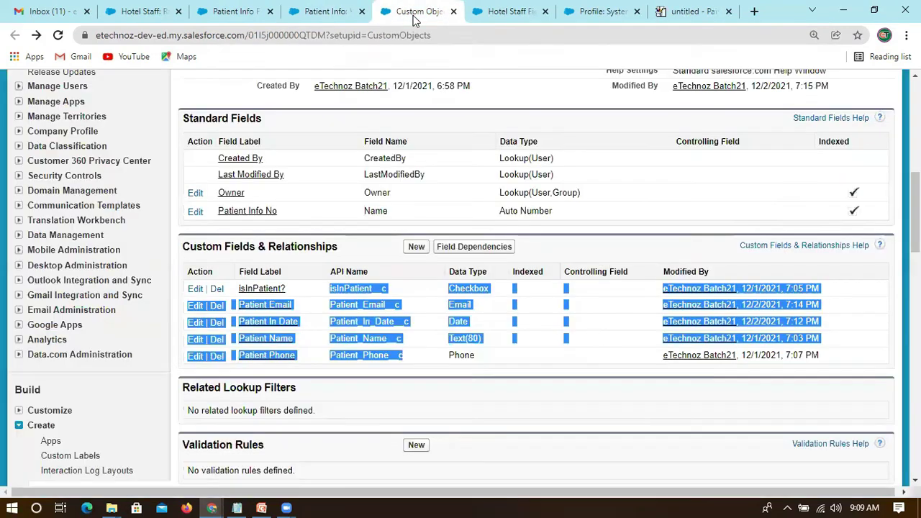
{"action": "left_click", "coordinate": [478, 354]}
{"action": "left_click_drag", "start_coordinate": [555, 211], "coordinate": [501, 218]}
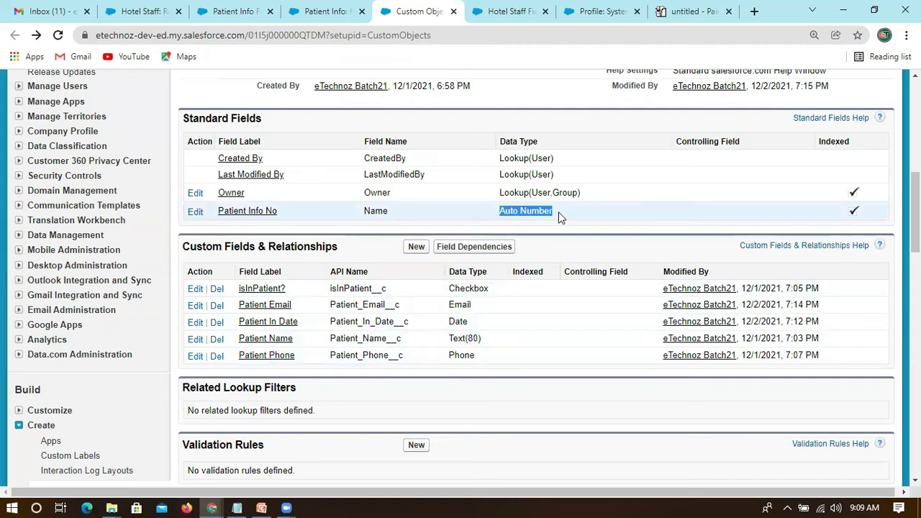
{"action": "scroll", "coordinate": [536, 216], "scroll_direction": "up", "scroll_amount": 1}
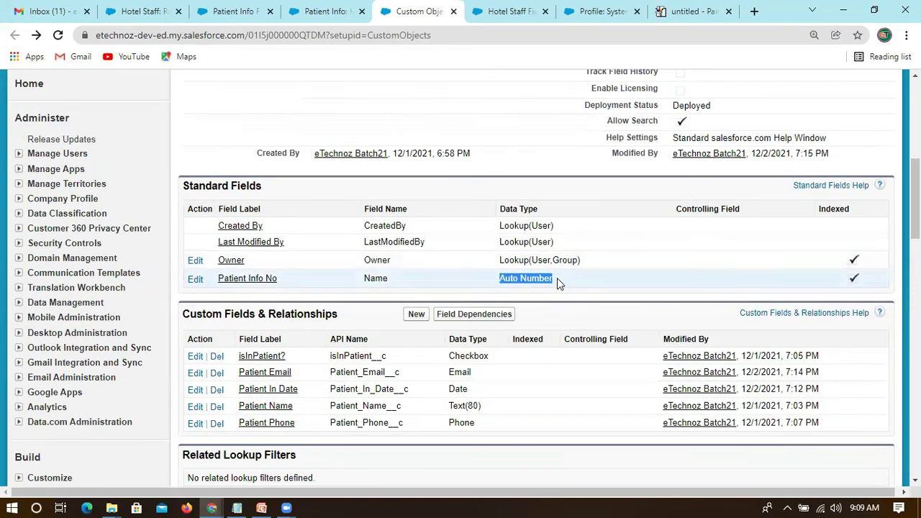
{"action": "left_click_drag", "start_coordinate": [493, 279], "coordinate": [529, 280]}
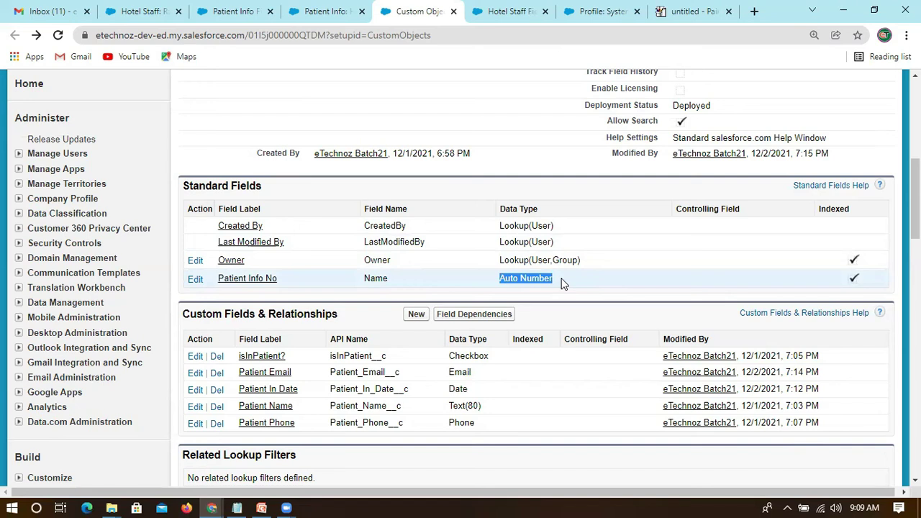
{"action": "left_click", "coordinate": [374, 280]}
{"action": "double_click", "coordinate": [374, 279]}
{"action": "left_click", "coordinate": [397, 278]}
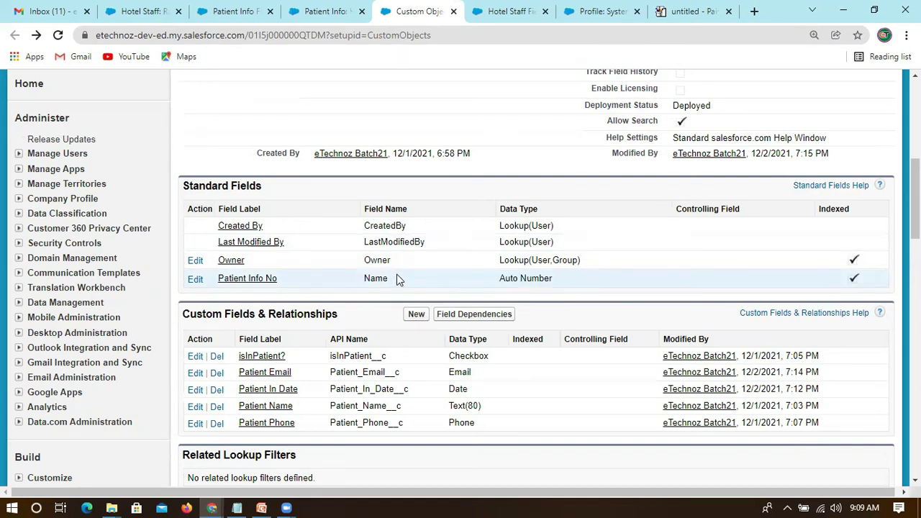
Step: Leave the patient record for the Patient Info home page, and switch to the Community app
{"action": "left_click", "coordinate": [314, 26]}
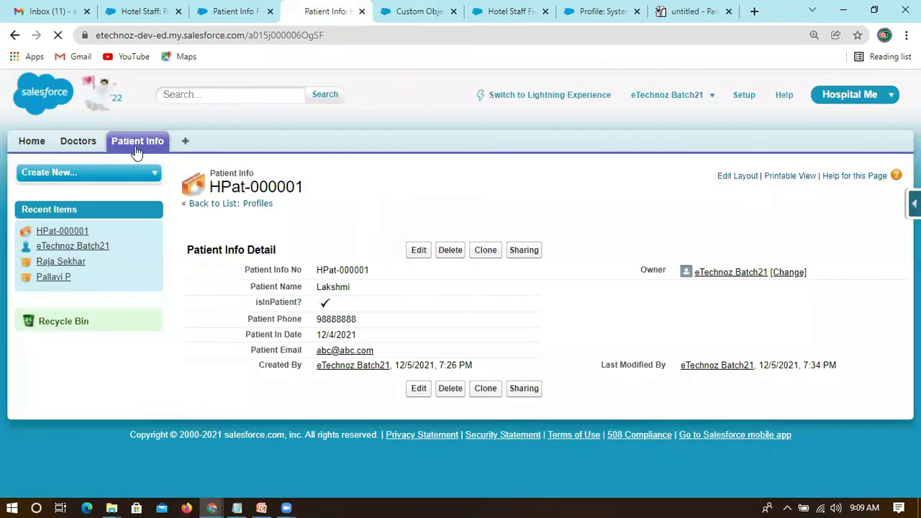
{"action": "left_click", "coordinate": [137, 144]}
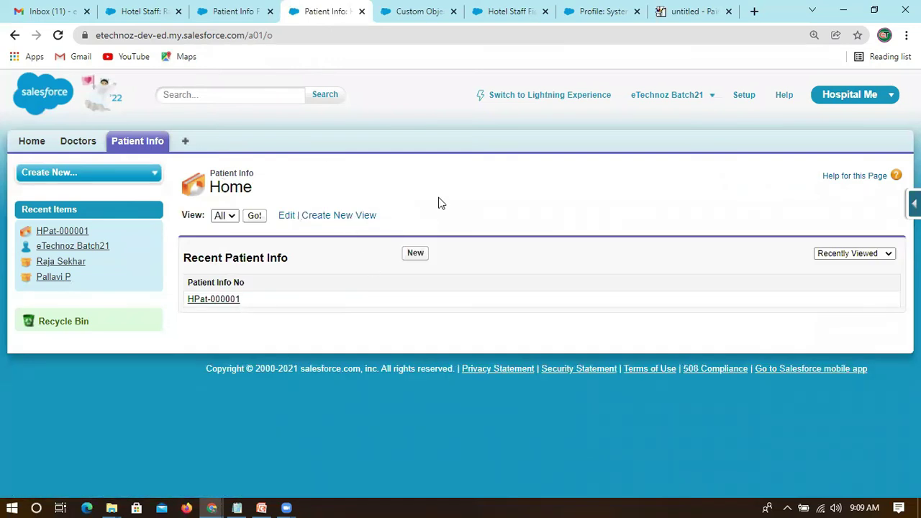
{"action": "left_click", "coordinate": [851, 94]}
{"action": "left_click", "coordinate": [807, 199]}
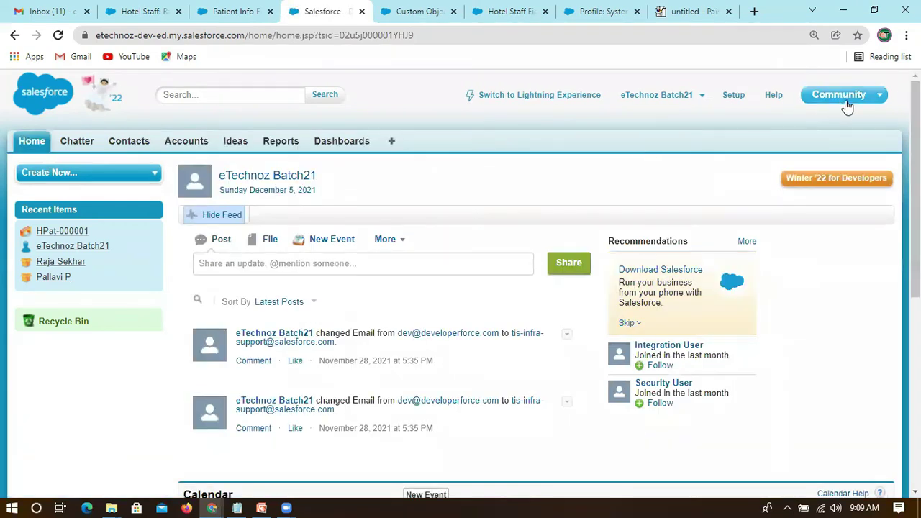
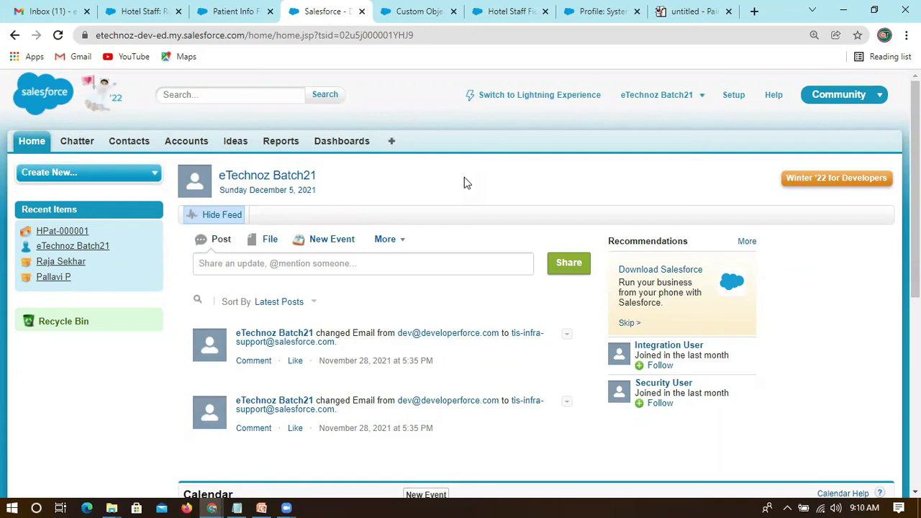
Step: Switch to the Hospital Me app and open its Patient Info home page
{"action": "left_click", "coordinate": [845, 95]}
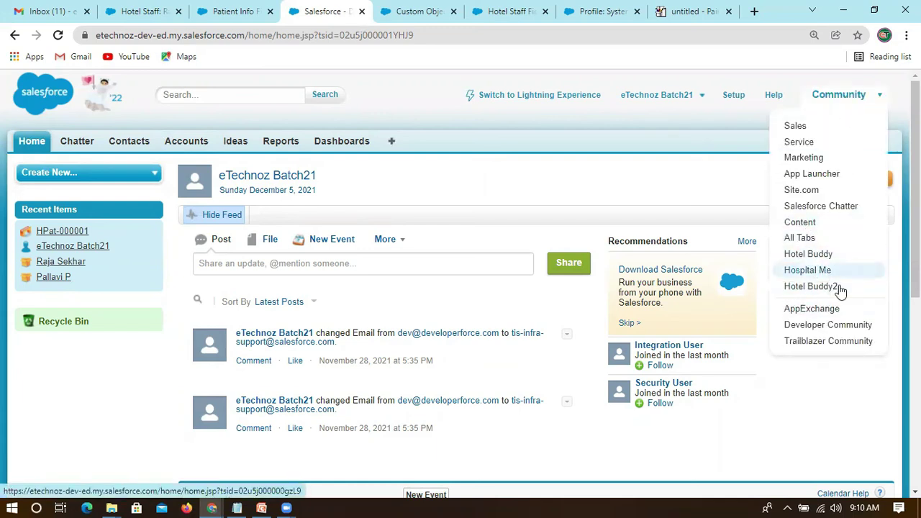
{"action": "left_click", "coordinate": [818, 269]}
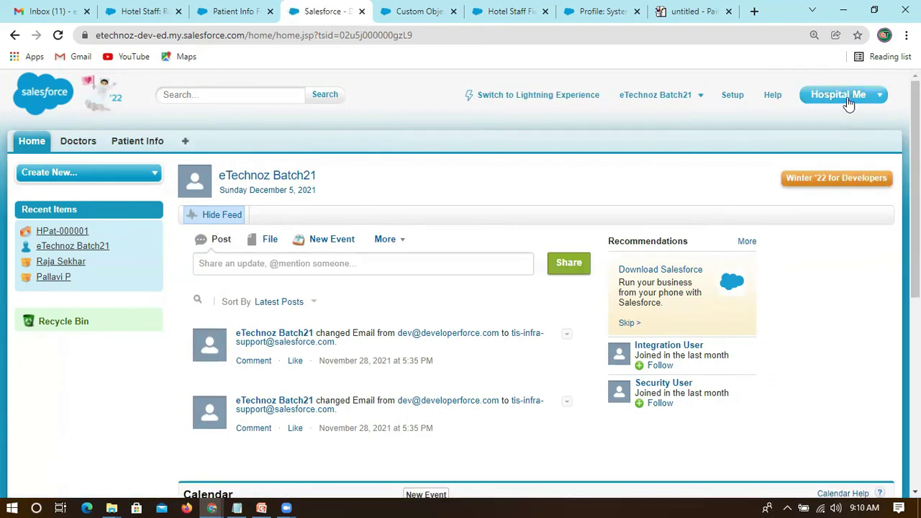
{"action": "left_click", "coordinate": [126, 142]}
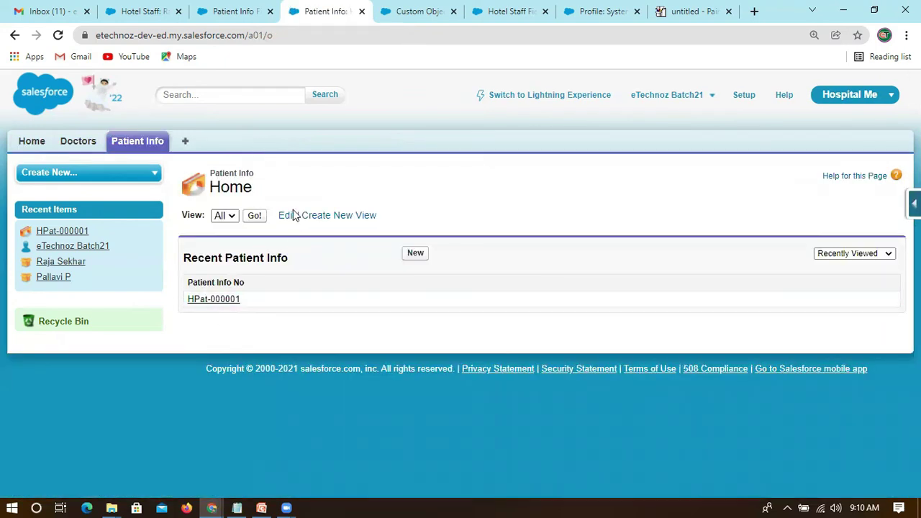
Step: In the Developer Console, review the fields in the Patient_Info__c query and refresh its results grid
{"action": "left_click", "coordinate": [267, 460]}
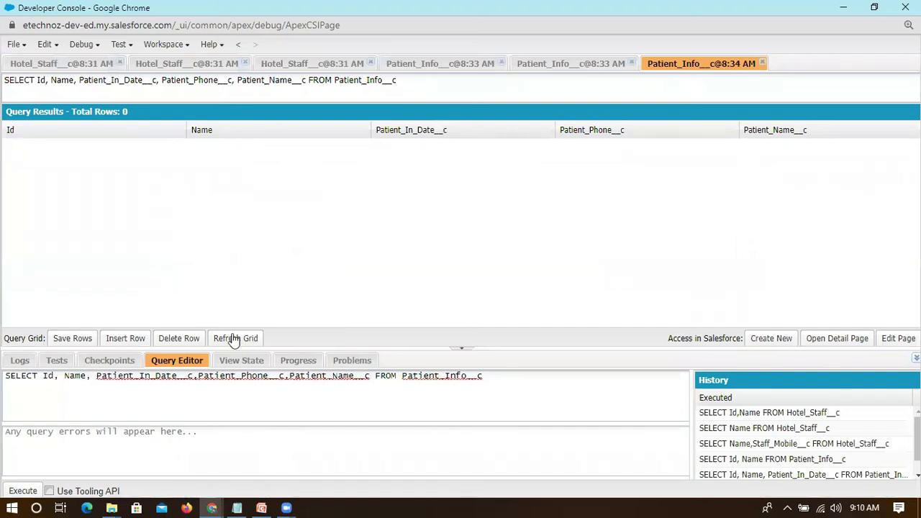
{"action": "left_click_drag", "start_coordinate": [484, 380], "coordinate": [6, 380]}
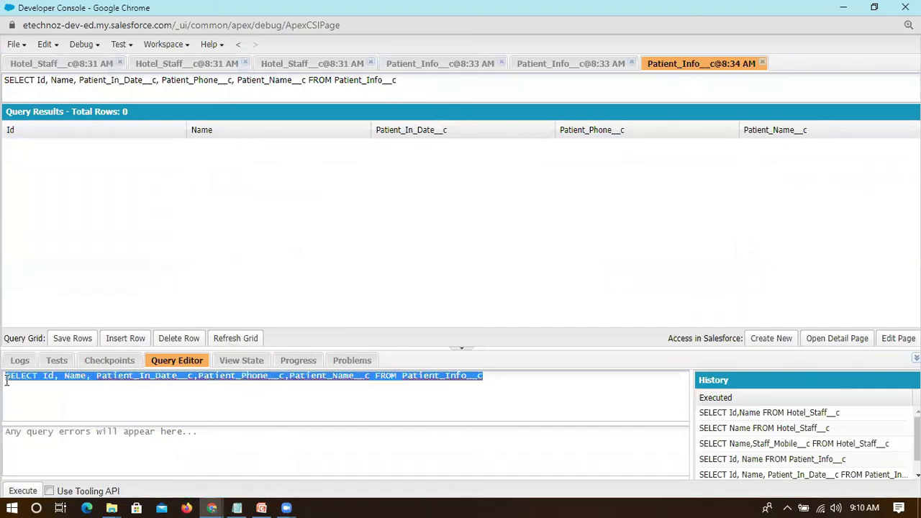
{"action": "double_click", "coordinate": [144, 375]}
{"action": "double_click", "coordinate": [242, 376]}
{"action": "double_click", "coordinate": [329, 375]}
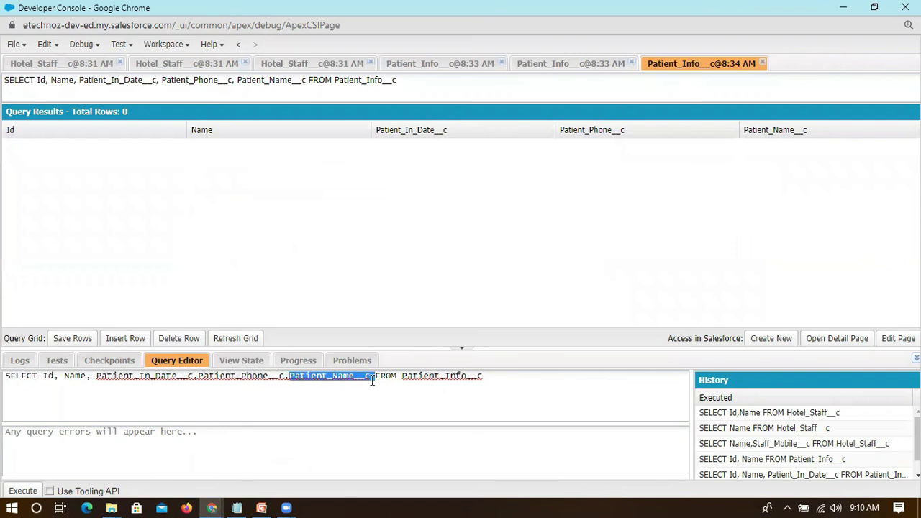
{"action": "double_click", "coordinate": [411, 374]}
{"action": "left_click", "coordinate": [513, 383]}
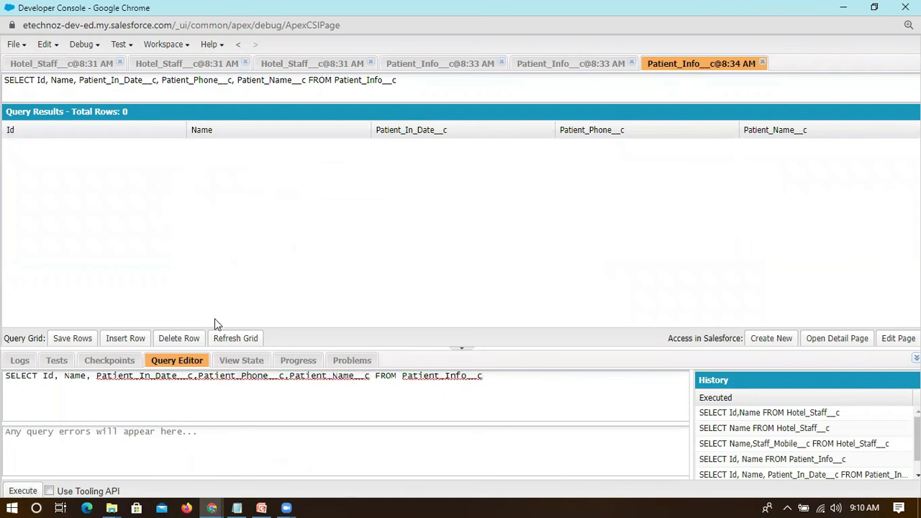
{"action": "left_click", "coordinate": [227, 344]}
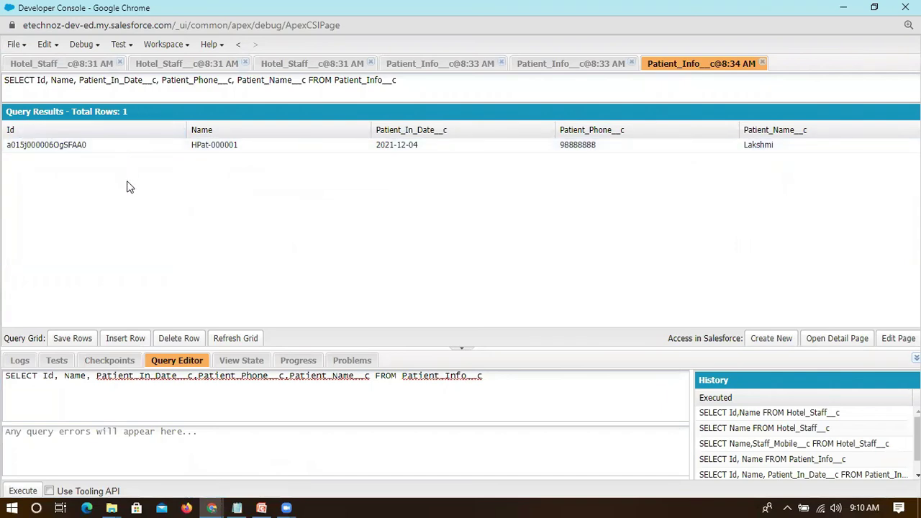
Step: Try adding a first name to the Patient_Name__c value in the query results, and refresh the grid without saving
{"action": "double_click", "coordinate": [796, 144]}
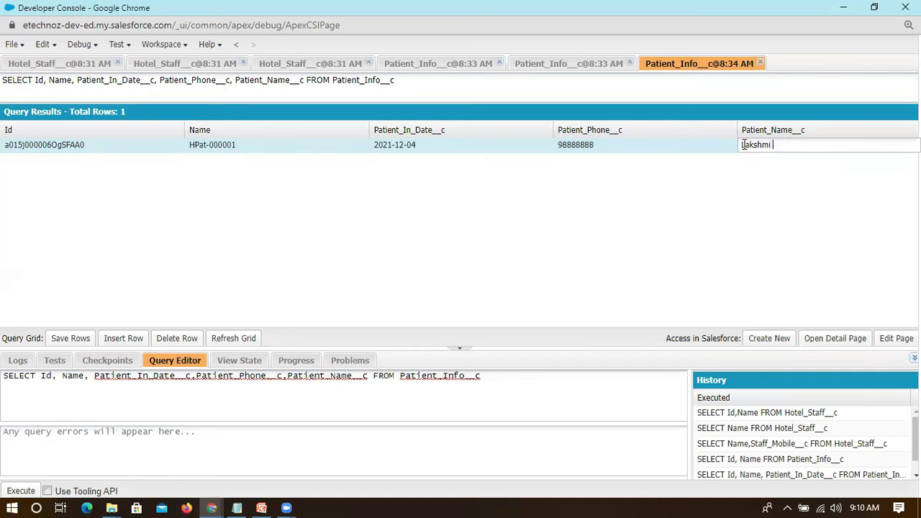
{"action": "type", "text": "Naga"}
{"action": "left_click", "coordinate": [554, 246]}
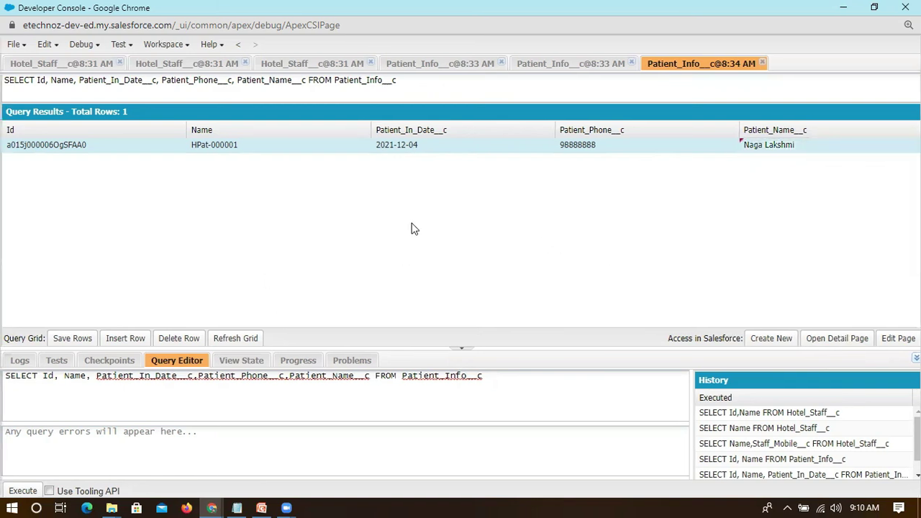
{"action": "left_click", "coordinate": [247, 338]}
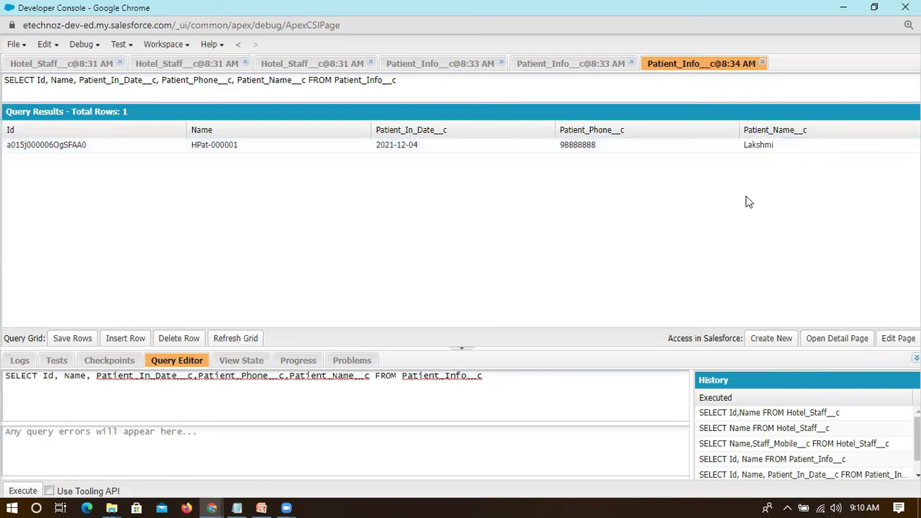
Step: Add a first name before the existing Patient_Name__c value in the query results and save the rows
{"action": "double_click", "coordinate": [742, 146]}
{"action": "type", "text": "Naga"}
{"action": "left_click", "coordinate": [734, 175]}
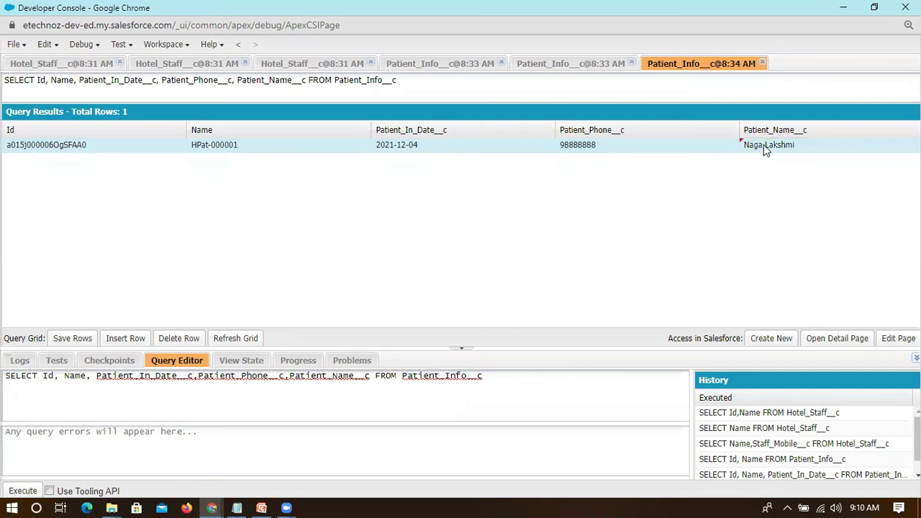
{"action": "left_click", "coordinate": [61, 338]}
Step: Return to the Patient Info home page, open the patient record, and check its Patient Name
{"action": "left_click", "coordinate": [843, 7]}
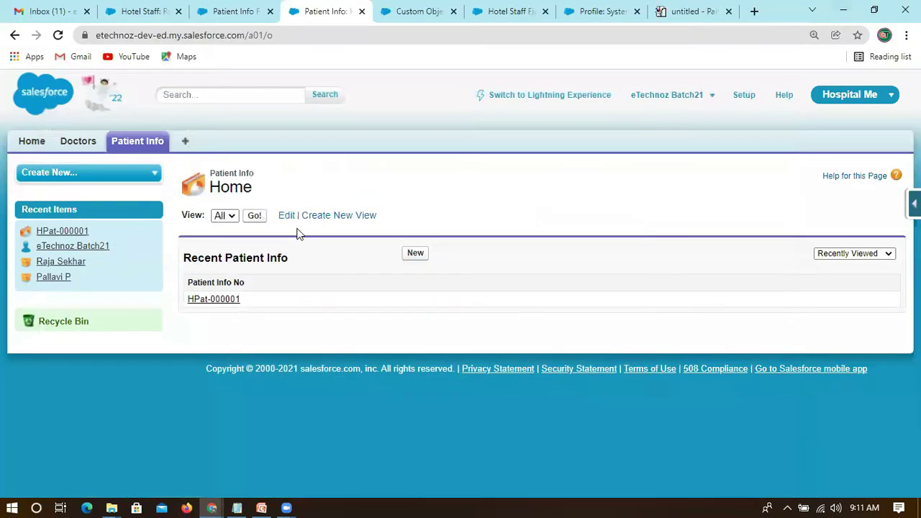
{"action": "left_click", "coordinate": [218, 303]}
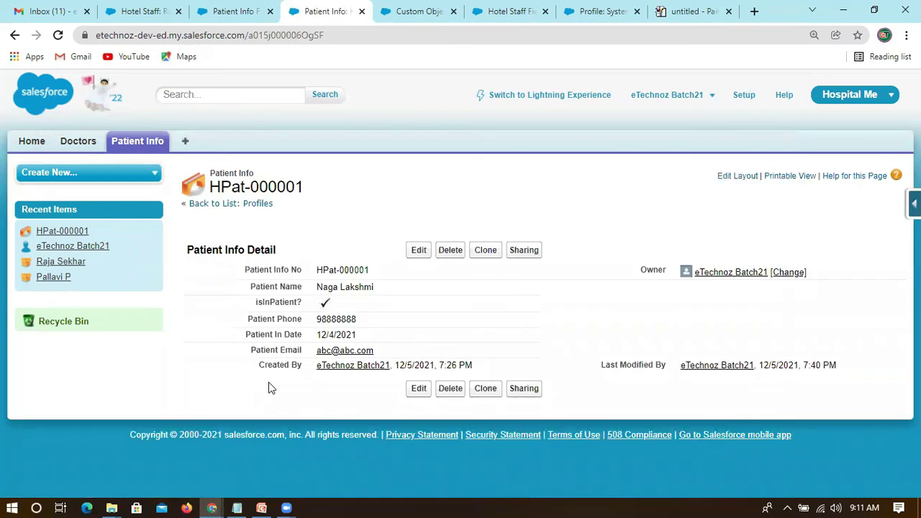
{"action": "left_click_drag", "start_coordinate": [382, 287], "coordinate": [222, 308]}
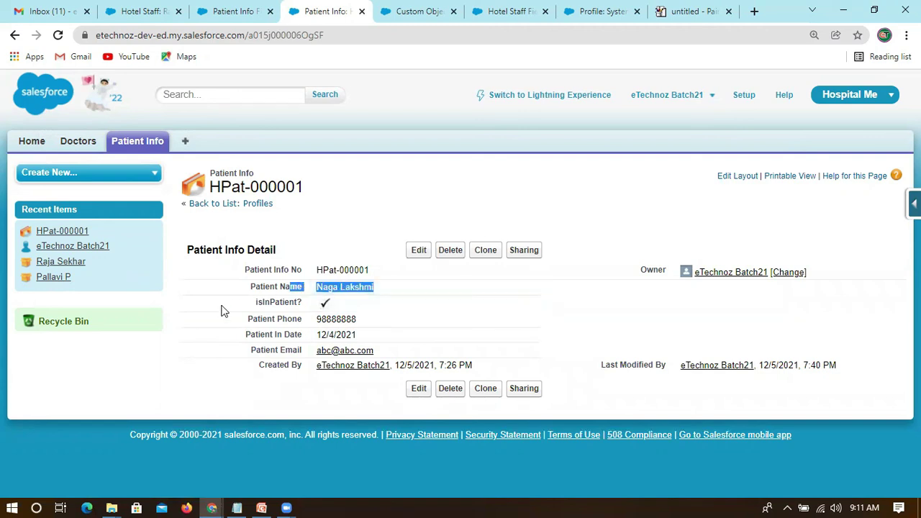
Step: Compare the Patient Name on the patient record with the Patient_Name__c value in the Developer Console query results
{"action": "left_click", "coordinate": [353, 225]}
{"action": "left_click_drag", "start_coordinate": [381, 287], "coordinate": [315, 287]}
{"action": "left_click", "coordinate": [335, 248]}
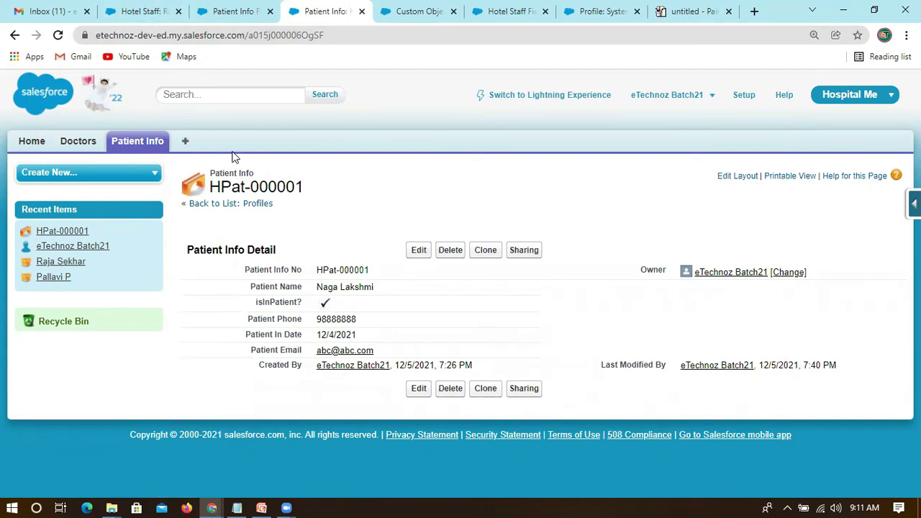
{"action": "key", "text": "alt+Tab"}
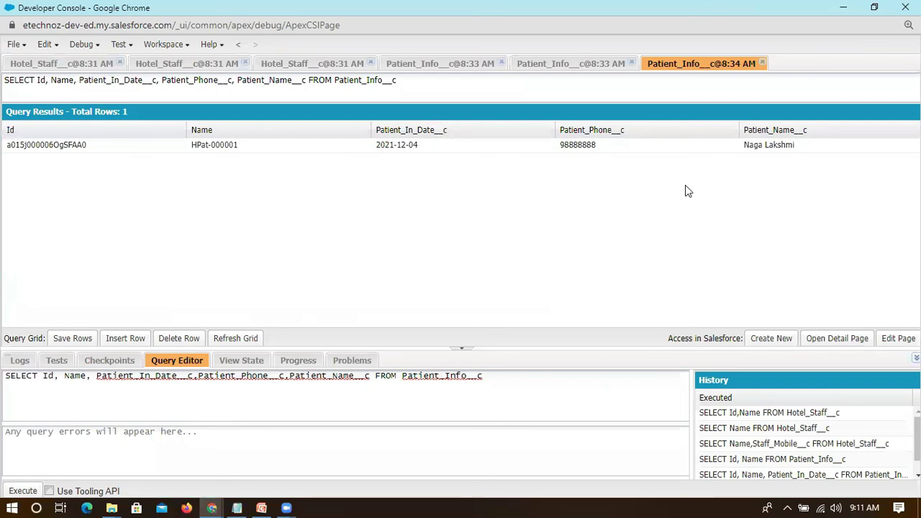
{"action": "key", "text": "alt+Tab"}
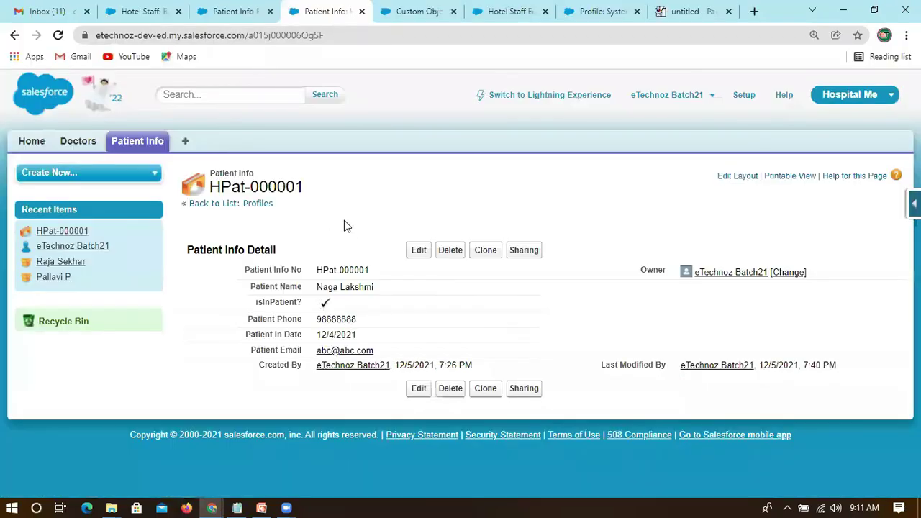
Step: Remove the first name from the record's Patient Name, save the record, and refresh the Developer Console query grid
{"action": "left_click", "coordinate": [417, 250]}
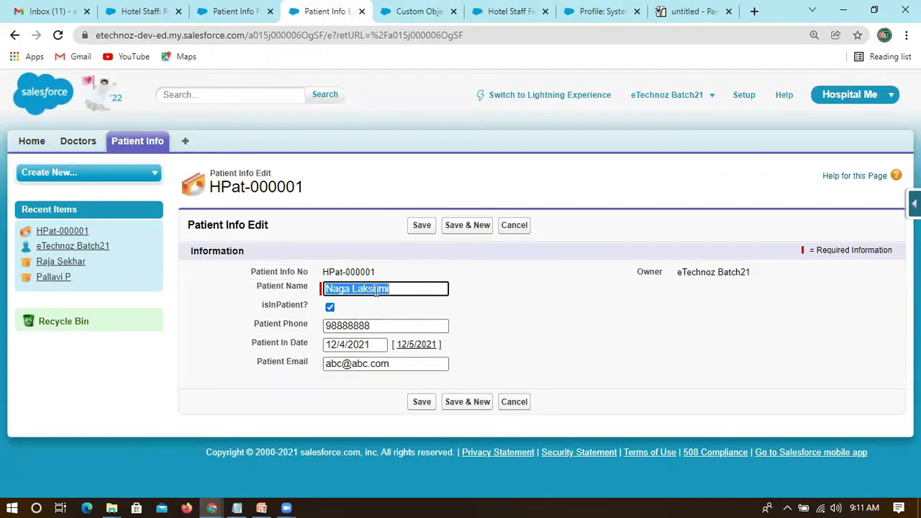
{"action": "left_click", "coordinate": [353, 288]}
{"action": "key", "text": "shift+Home"}
{"action": "key", "text": "BackSpace"}
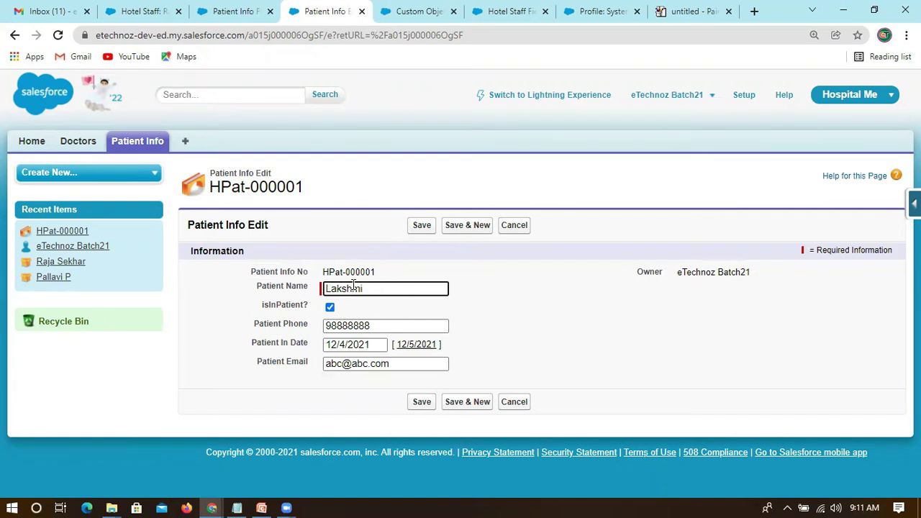
{"action": "left_click", "coordinate": [421, 226]}
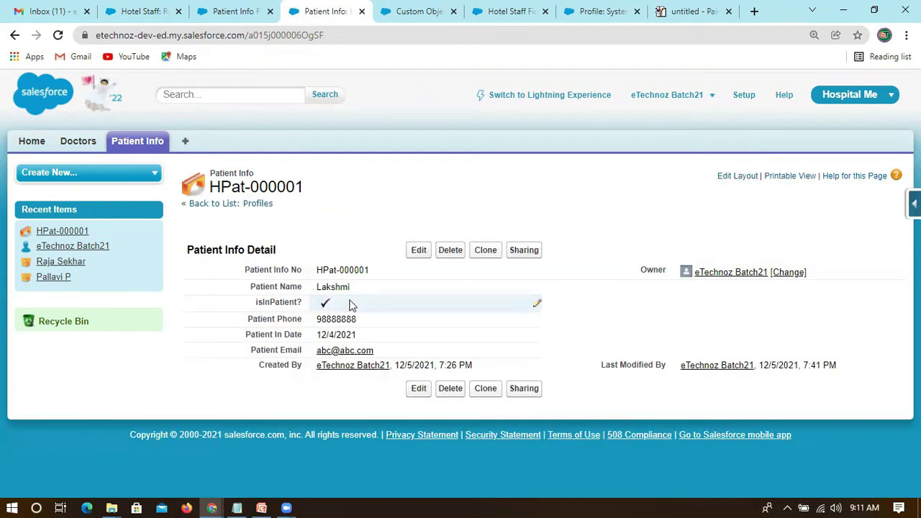
{"action": "key", "text": "alt+Tab"}
{"action": "left_click", "coordinate": [235, 338]}
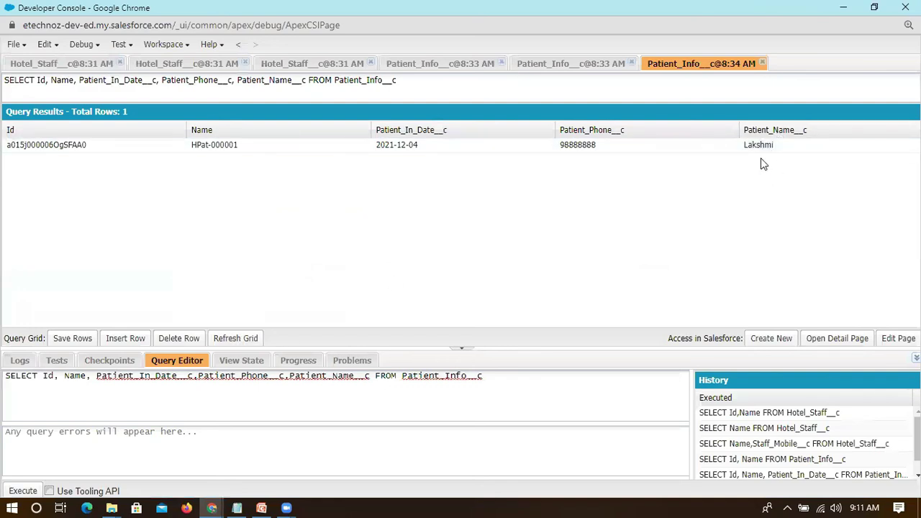
Step: Edit the patient record again, add a first name and a capitalized middle name before the existing Patient Name, and save
{"action": "key", "text": "alt+Tab"}
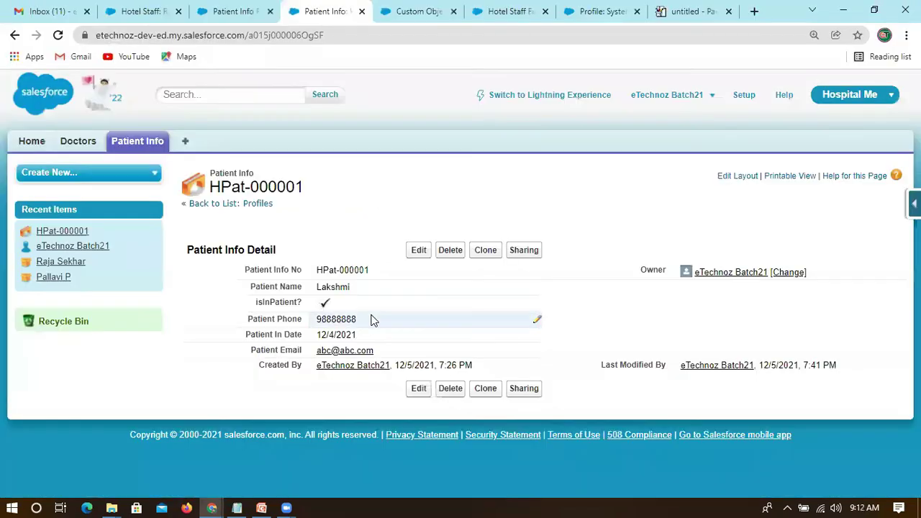
{"action": "left_click", "coordinate": [417, 248]}
{"action": "left_click", "coordinate": [325, 288]}
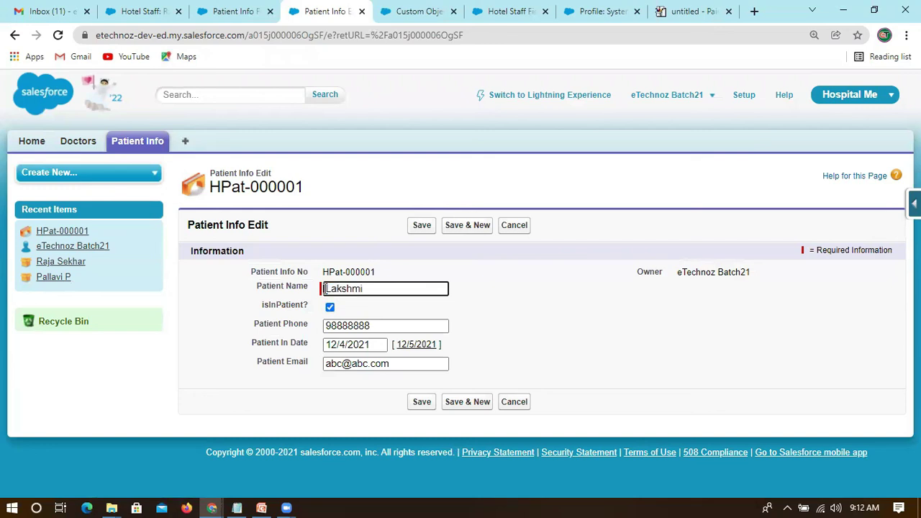
{"action": "type", "text": "Naga venkat"}
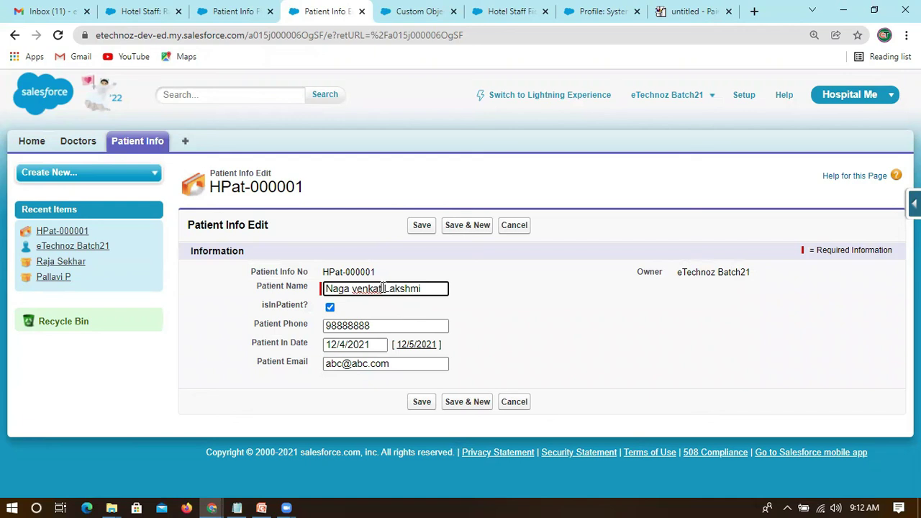
{"action": "left_click", "coordinate": [382, 288]}
{"action": "type", "text": "a"}
{"action": "left_click", "coordinate": [489, 290]}
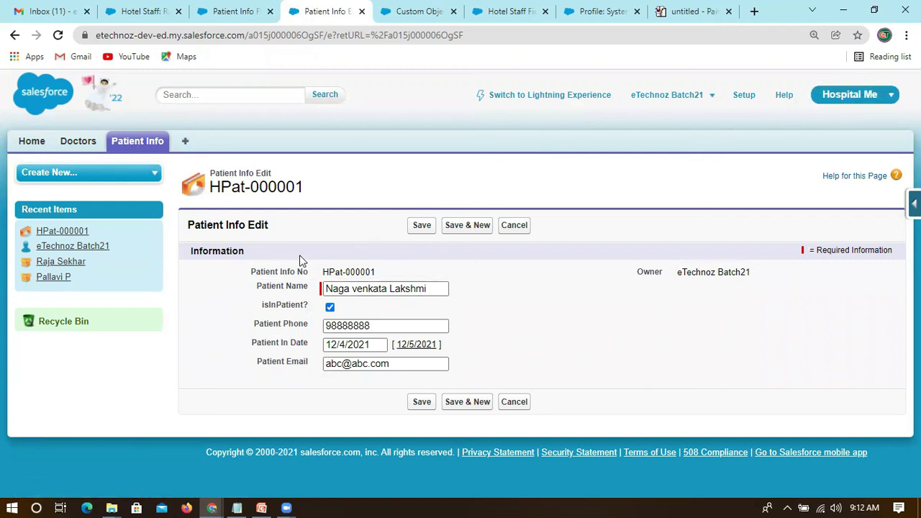
{"action": "left_click_drag", "start_coordinate": [381, 271], "coordinate": [321, 272]}
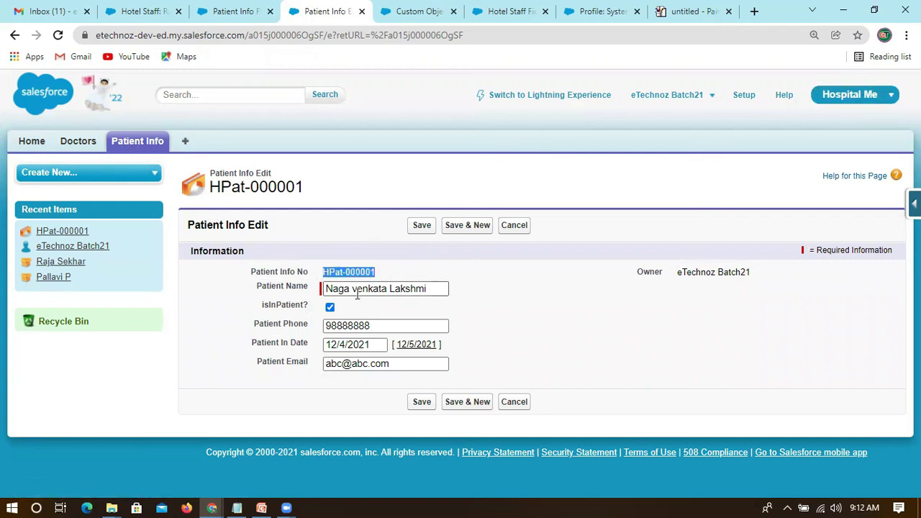
{"action": "left_click", "coordinate": [354, 288]}
{"action": "double_click", "coordinate": [354, 287]}
{"action": "type", "text": "Venkata"}
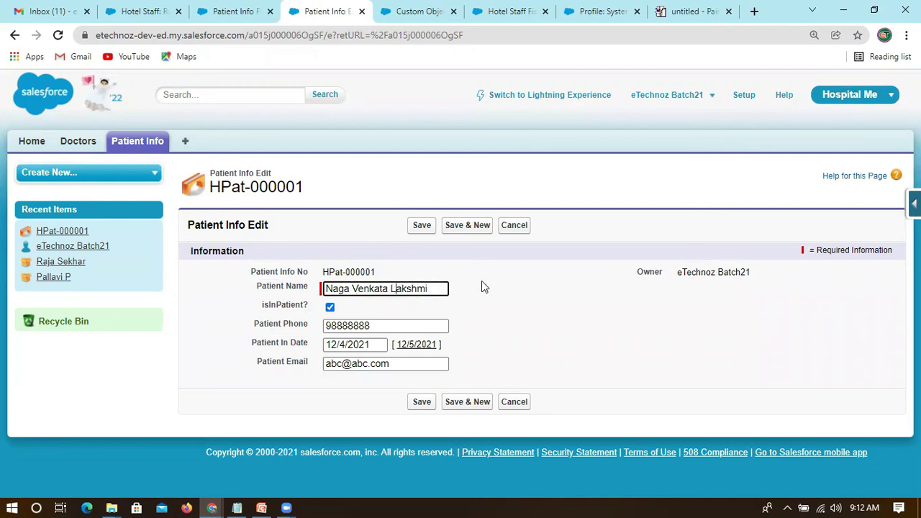
{"action": "left_click", "coordinate": [419, 227]}
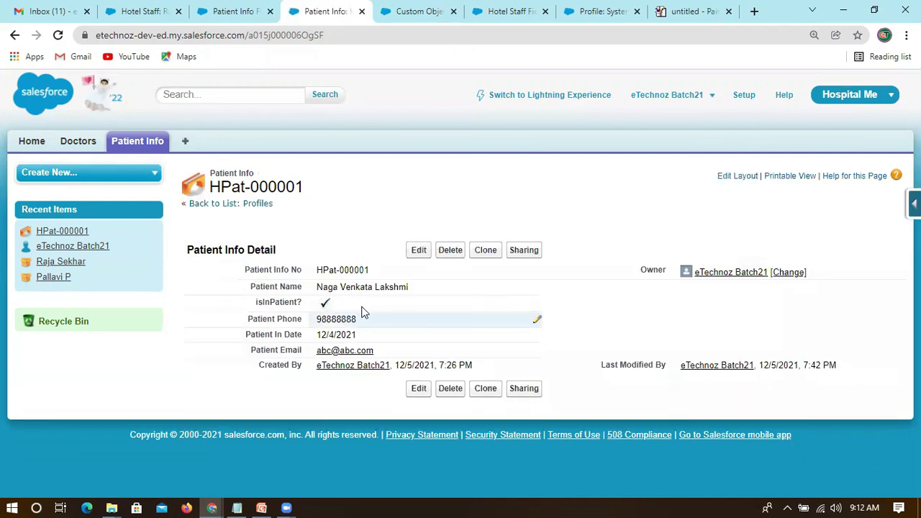
Step: Compare the record's Created By and Last Modified By timestamps with each other and with the computer's clock and date
{"action": "left_click_drag", "start_coordinate": [836, 365], "coordinate": [804, 367]}
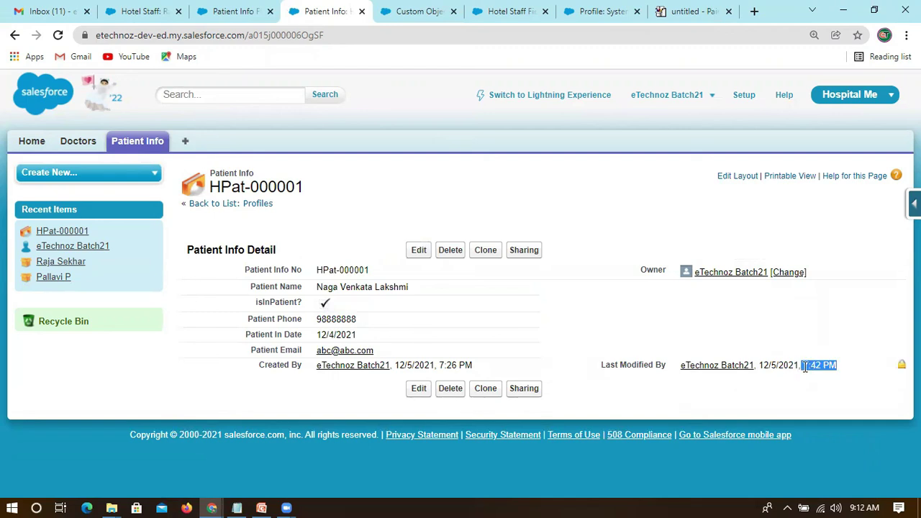
{"action": "left_click_drag", "start_coordinate": [475, 367], "coordinate": [438, 367]}
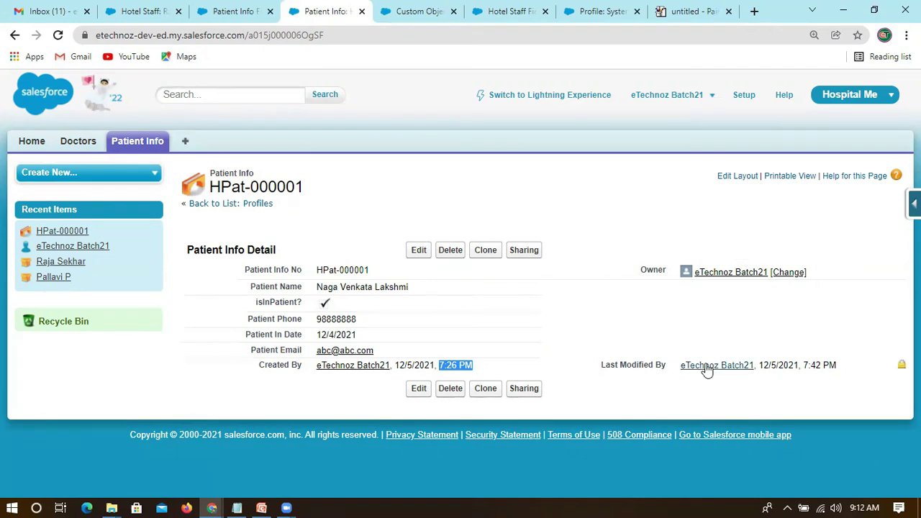
{"action": "left_click_drag", "start_coordinate": [837, 365], "coordinate": [811, 365]}
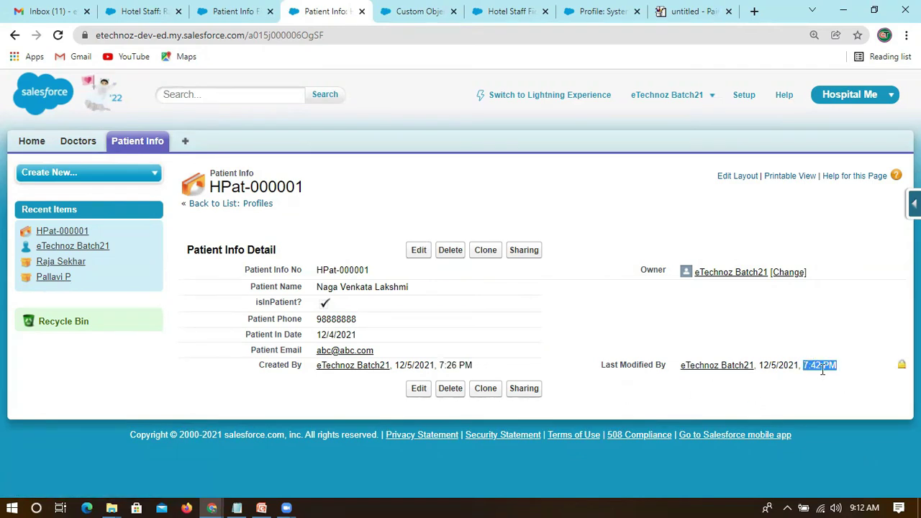
{"action": "left_click", "coordinate": [677, 390]}
{"action": "left_click_drag", "start_coordinate": [838, 376], "coordinate": [672, 380]}
{"action": "left_click", "coordinate": [672, 384]}
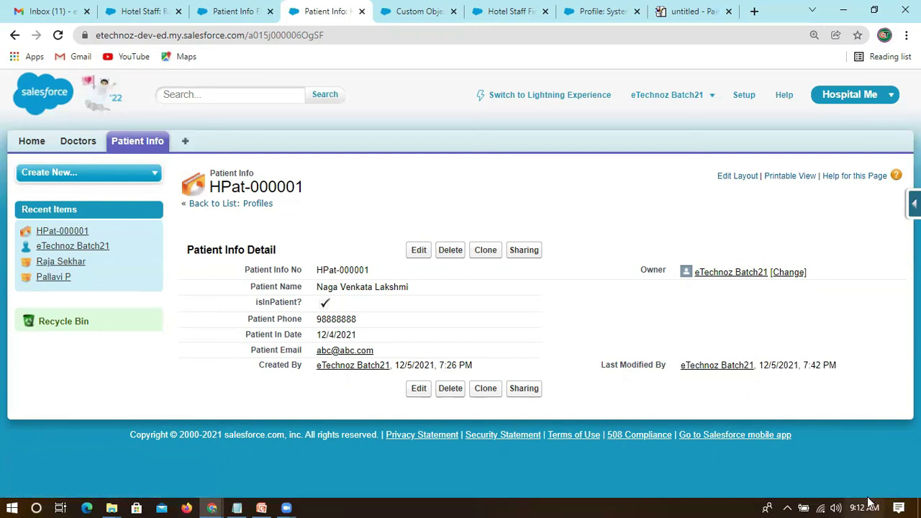
{"action": "mouse_move", "coordinate": [868, 502]}
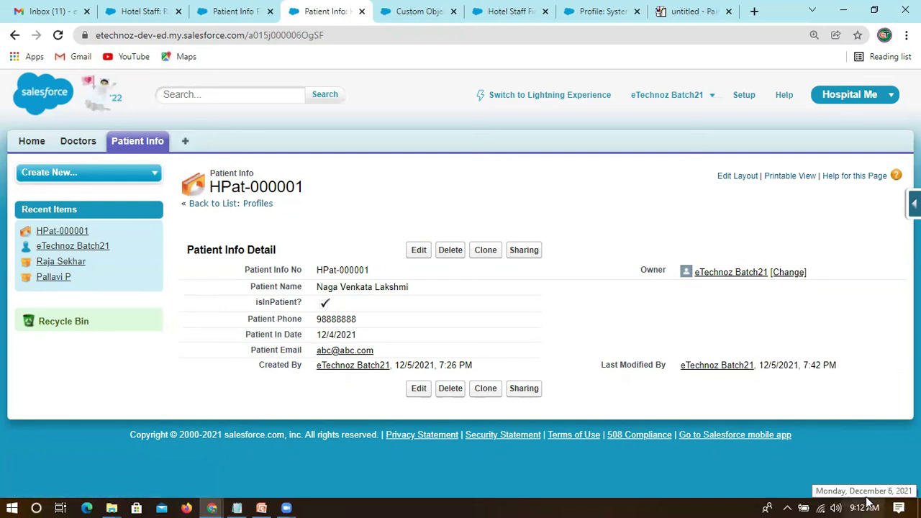
{"action": "left_click_drag", "start_coordinate": [838, 367], "coordinate": [803, 365]}
{"action": "left_click", "coordinate": [566, 340]}
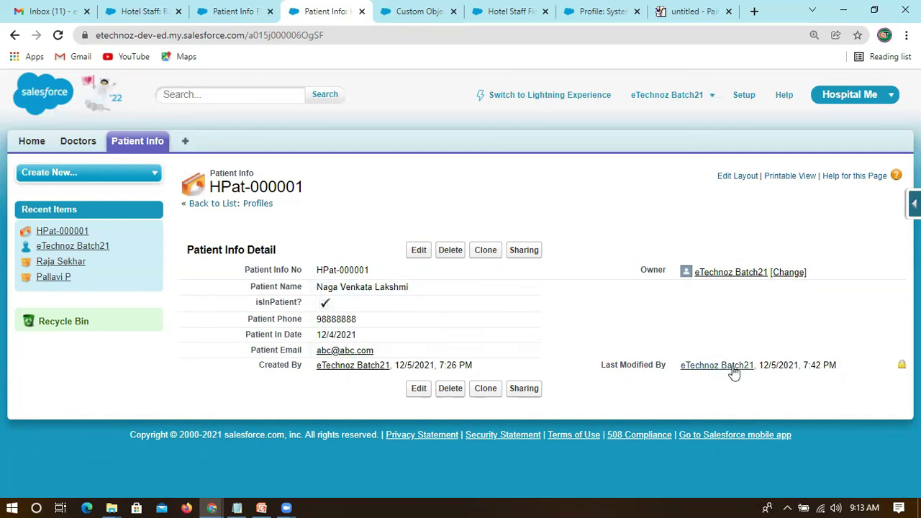
{"action": "left_click_drag", "start_coordinate": [245, 272], "coordinate": [348, 226]}
{"action": "left_click", "coordinate": [349, 226]}
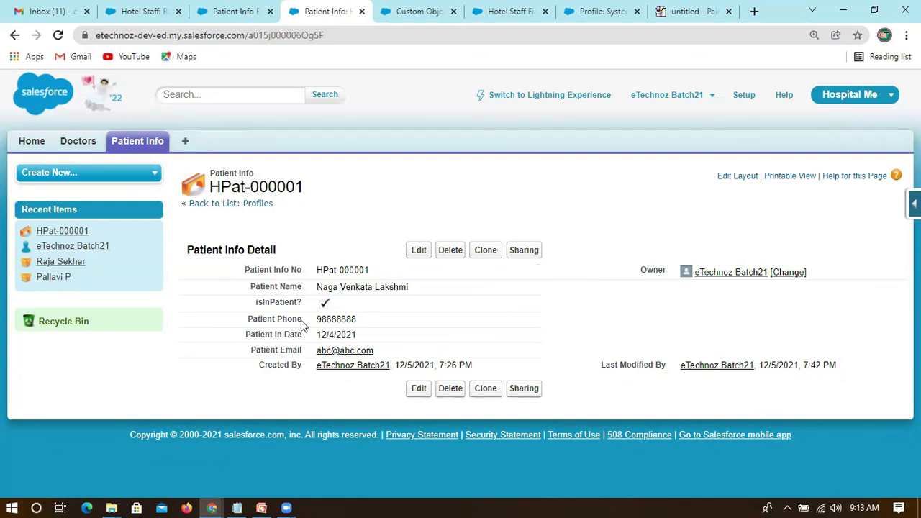
Step: Switch to the eT-SF21 notes in Notepad and review the Doctor object permissions and the Doctor Name and Doctor No field-level security lines
{"action": "left_click", "coordinate": [236, 508]}
{"action": "scroll", "coordinate": [185, 295], "scroll_direction": "up", "scroll_amount": 1}
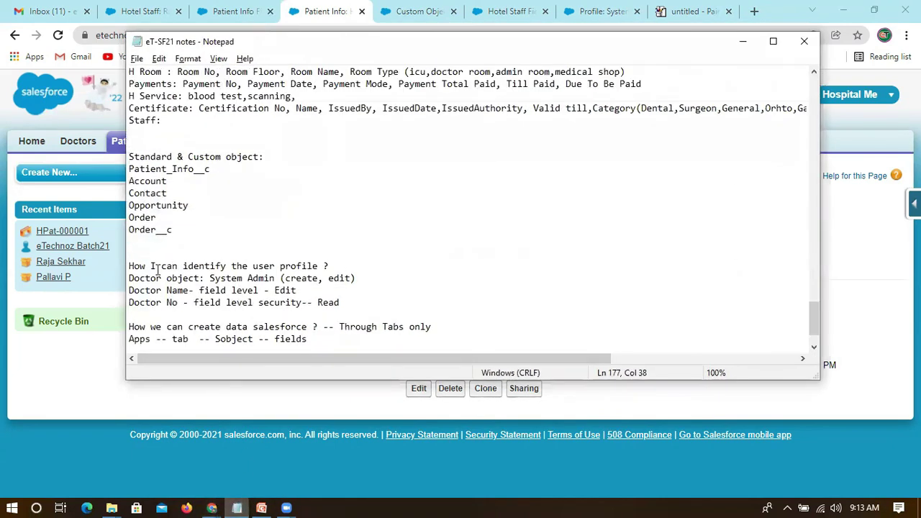
{"action": "left_click_drag", "start_coordinate": [129, 284], "coordinate": [355, 278]}
{"action": "left_click_drag", "start_coordinate": [208, 278], "coordinate": [361, 278]}
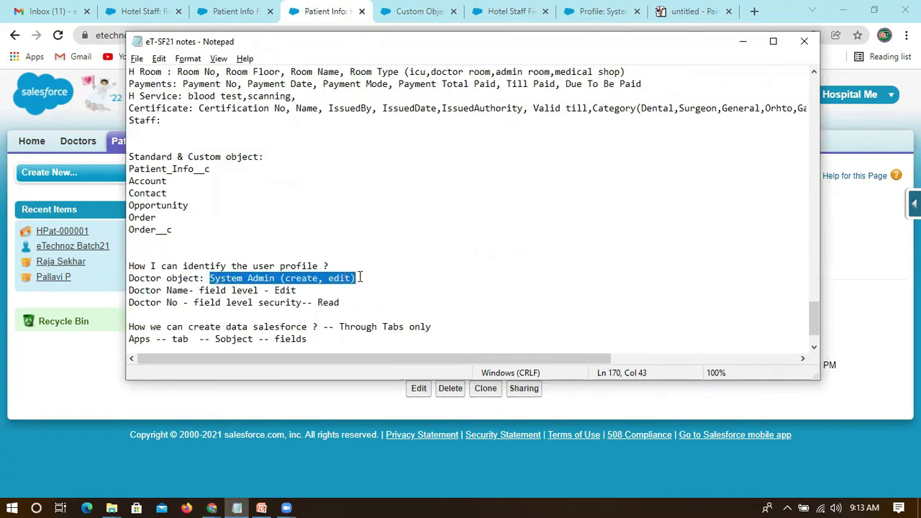
{"action": "left_click_drag", "start_coordinate": [131, 278], "coordinate": [198, 279]}
{"action": "left_click", "coordinate": [130, 290]}
{"action": "left_click_drag", "start_coordinate": [130, 289], "coordinate": [190, 289]}
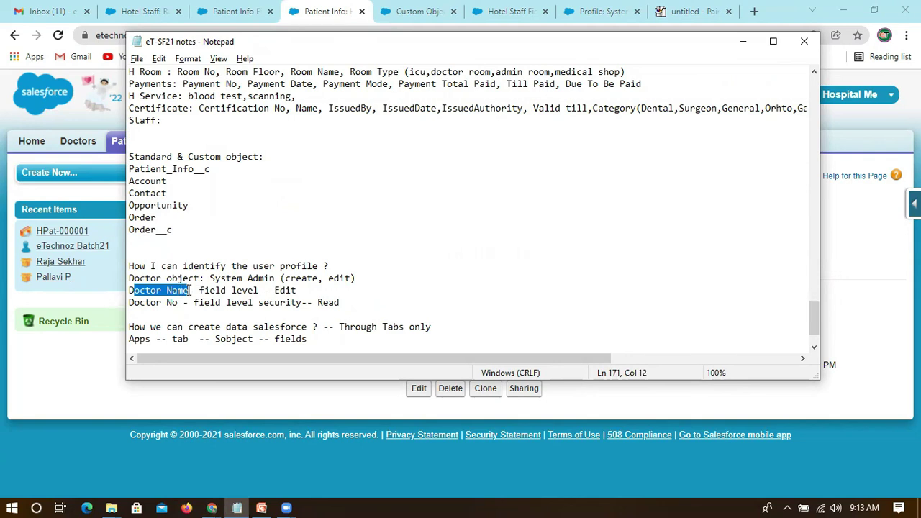
{"action": "left_click", "coordinate": [209, 290]}
{"action": "left_click_drag", "start_coordinate": [132, 290], "coordinate": [186, 290]}
{"action": "left_click", "coordinate": [192, 303]}
{"action": "left_click_drag", "start_coordinate": [194, 302], "coordinate": [346, 302]}
{"action": "left_click", "coordinate": [346, 302]}
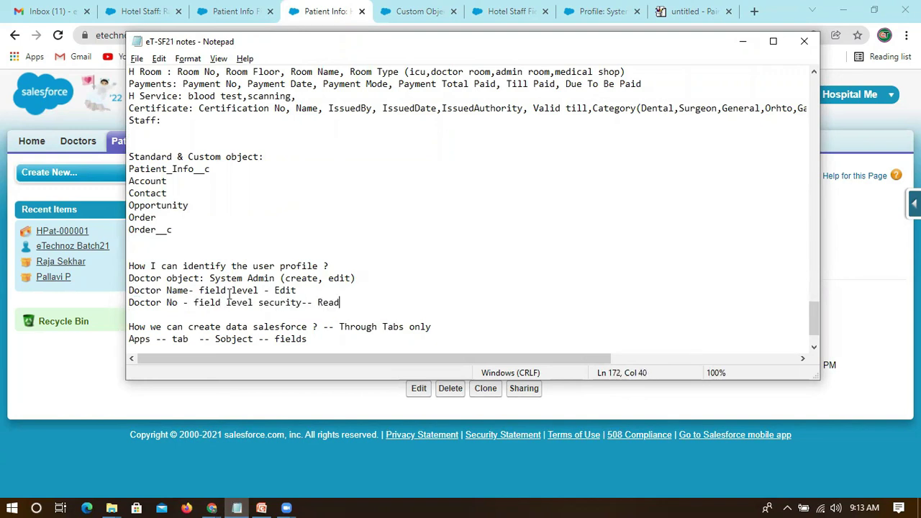
{"action": "left_click_drag", "start_coordinate": [199, 290], "coordinate": [341, 302]}
{"action": "left_click", "coordinate": [343, 303]}
{"action": "left_click", "coordinate": [742, 41]}
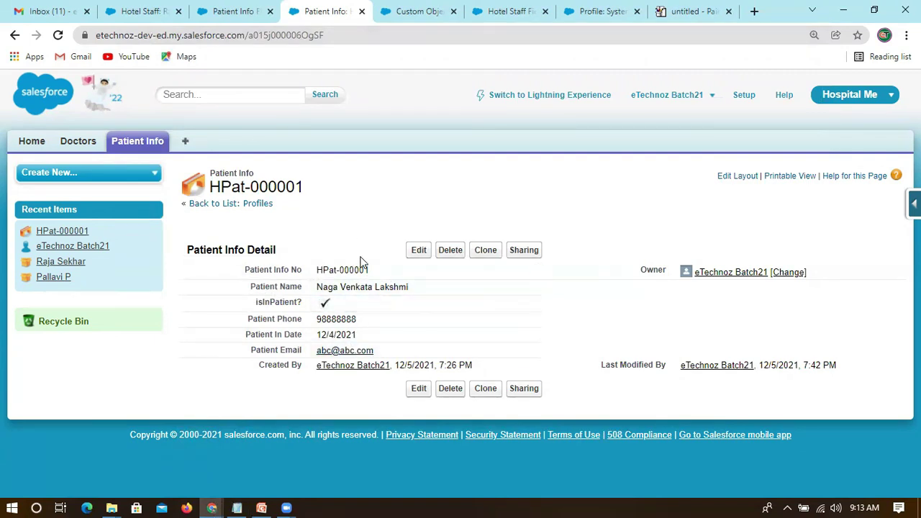
Step: Reopen the eT-SF21 notes and review the section on identifying the user profile
{"action": "left_click", "coordinate": [237, 508]}
{"action": "left_click_drag", "start_coordinate": [341, 303], "coordinate": [126, 266]}
{"action": "left_click", "coordinate": [334, 303]}
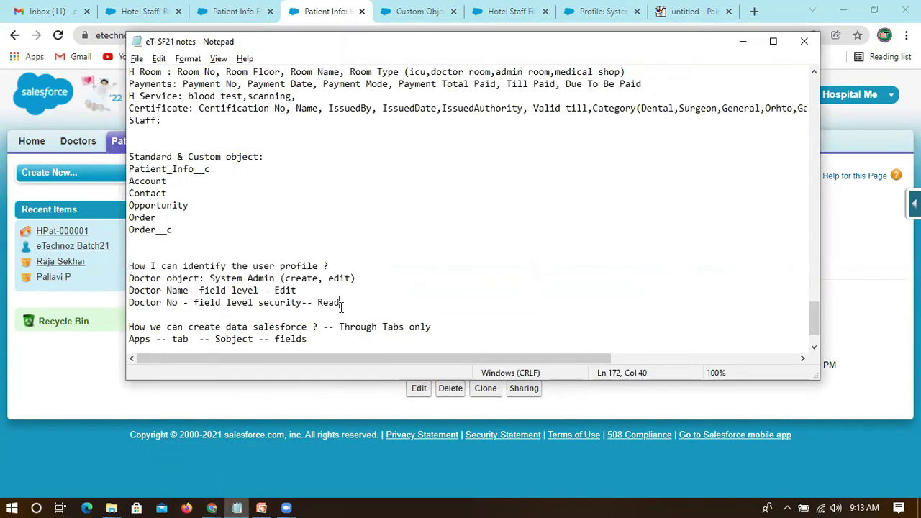
{"action": "scroll", "coordinate": [314, 315], "scroll_direction": "down", "scroll_amount": 2}
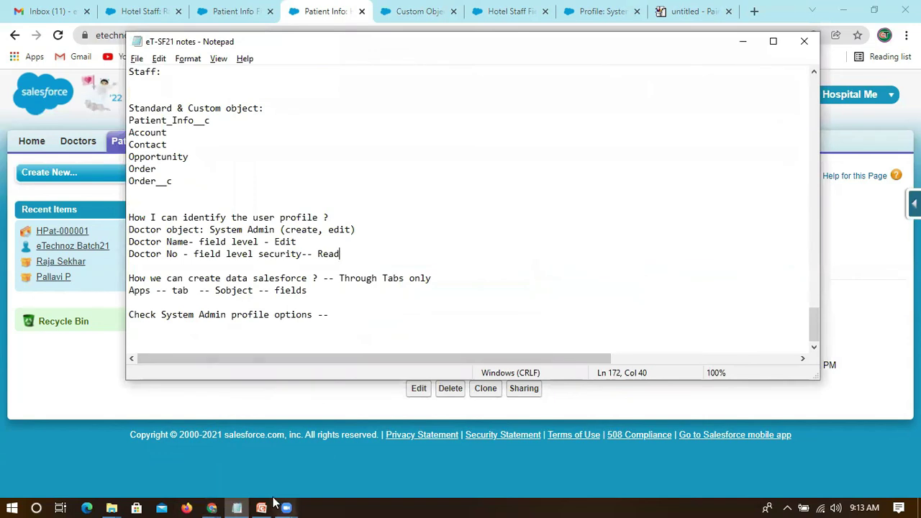
{"action": "mouse_move", "coordinate": [286, 508]}
{"action": "left_click", "coordinate": [326, 438]}
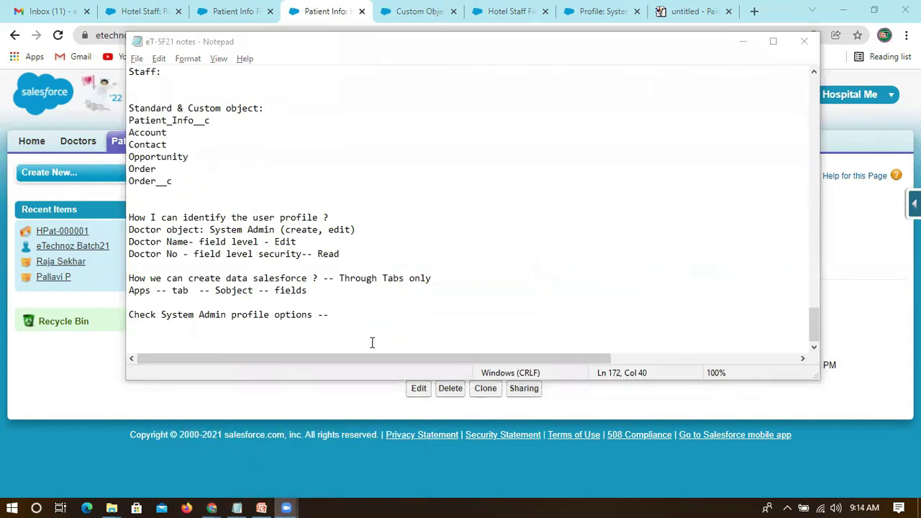
{"action": "left_click", "coordinate": [434, 373]}
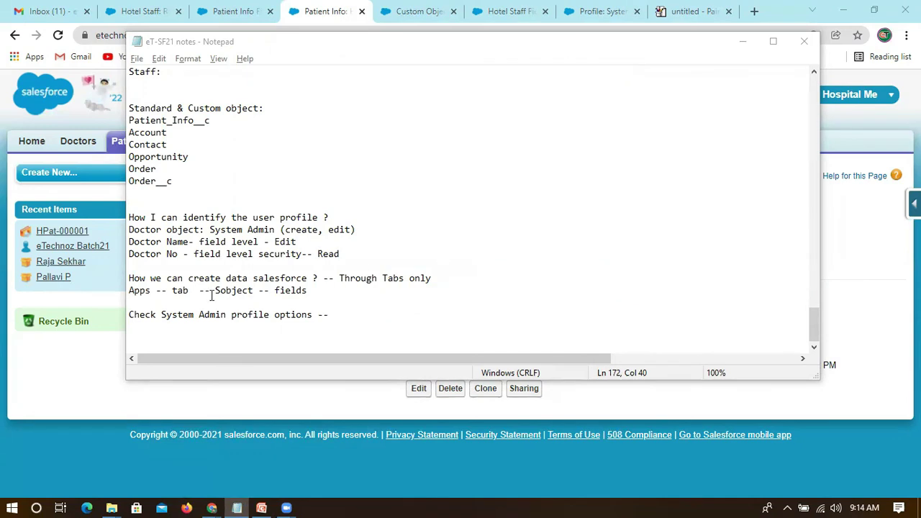
Step: Review the notes on checking System Admin profile options and on creating Salesforce data through tabs
{"action": "left_click_drag", "start_coordinate": [358, 315], "coordinate": [122, 317]}
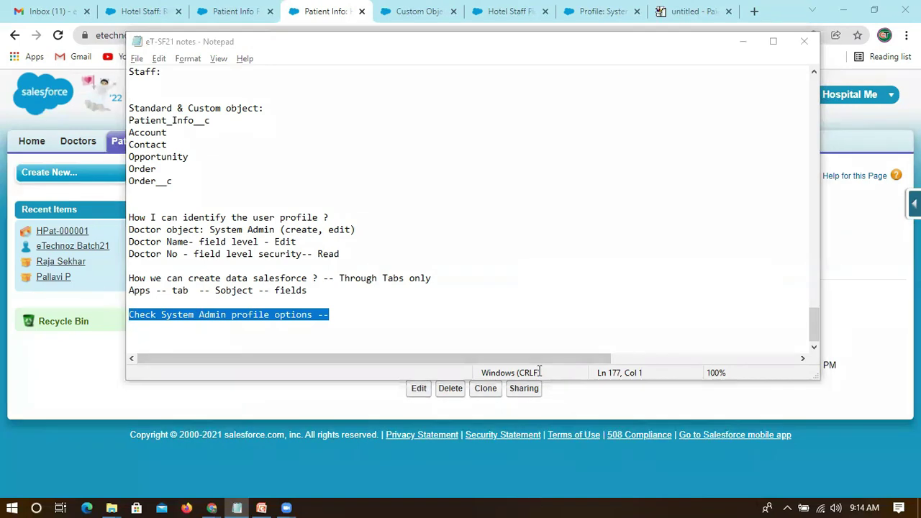
{"action": "left_click_drag", "start_coordinate": [323, 292], "coordinate": [130, 278]}
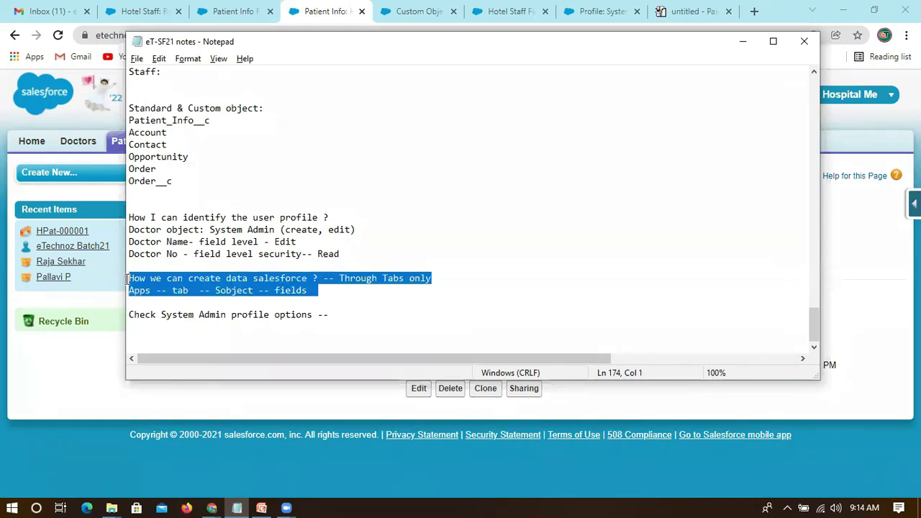
{"action": "left_click", "coordinate": [321, 292]}
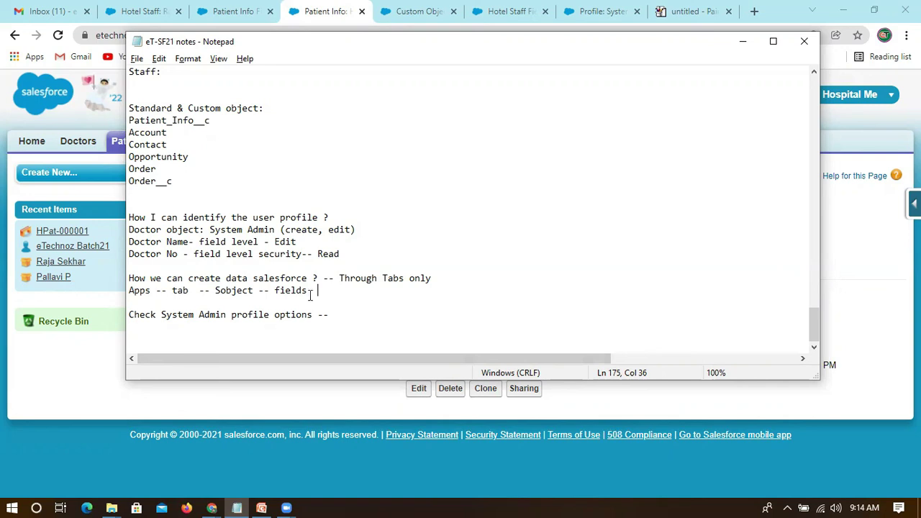
Step: Switch to the SFDC_Introduction presentation in PowerPoint and examine the slide linking app, tabs, objects, fields and records
{"action": "left_click", "coordinate": [261, 508]}
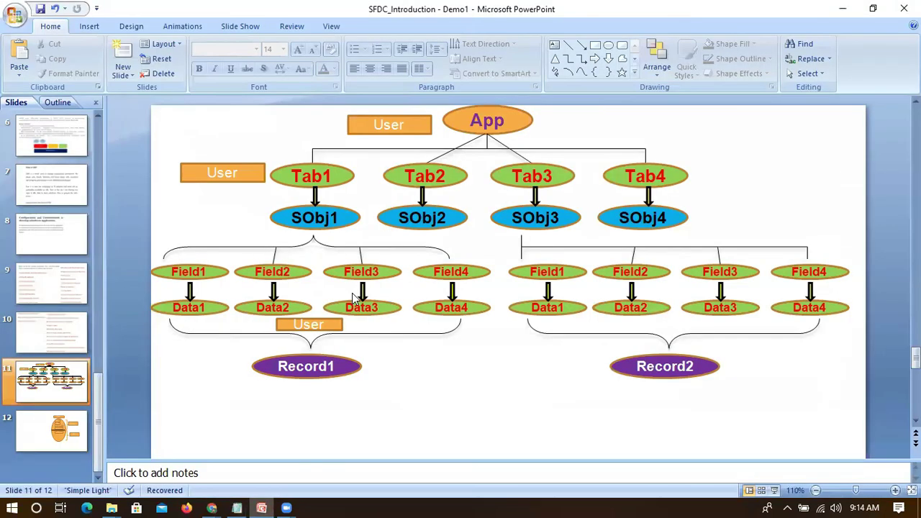